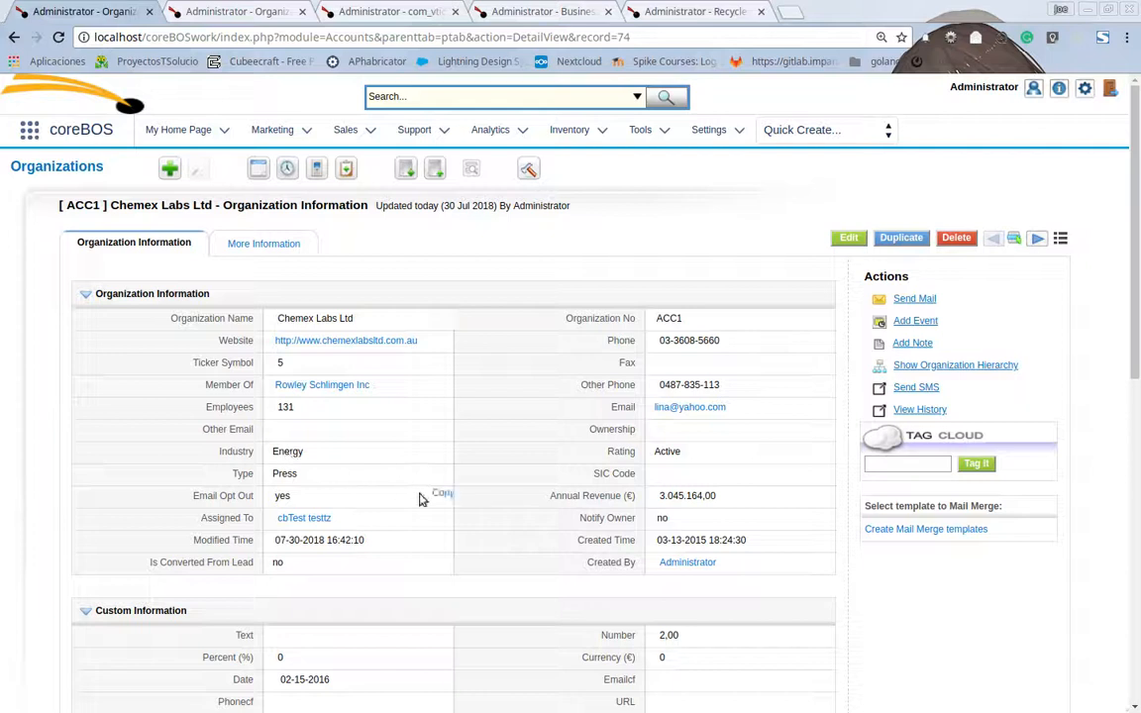
Review the related lists of the organization Chemex Labs Ltd, setting the Activities filter to All
mouse_move(264, 244)
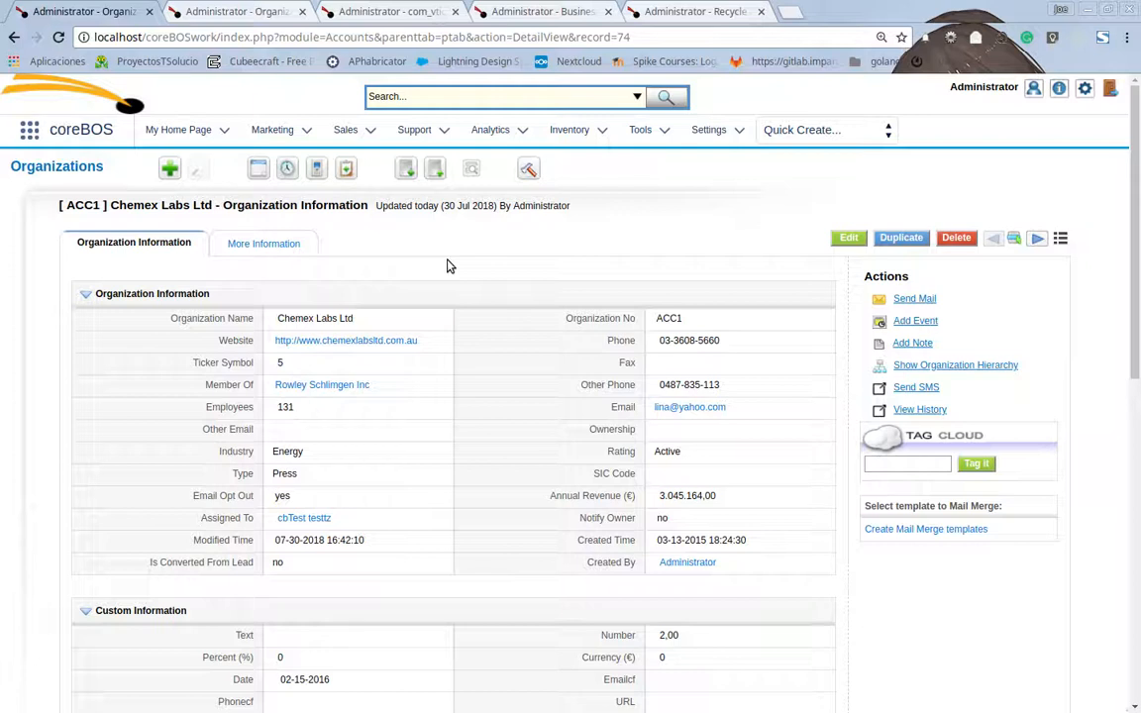
mouse_move(228, 243)
left_click(222, 13)
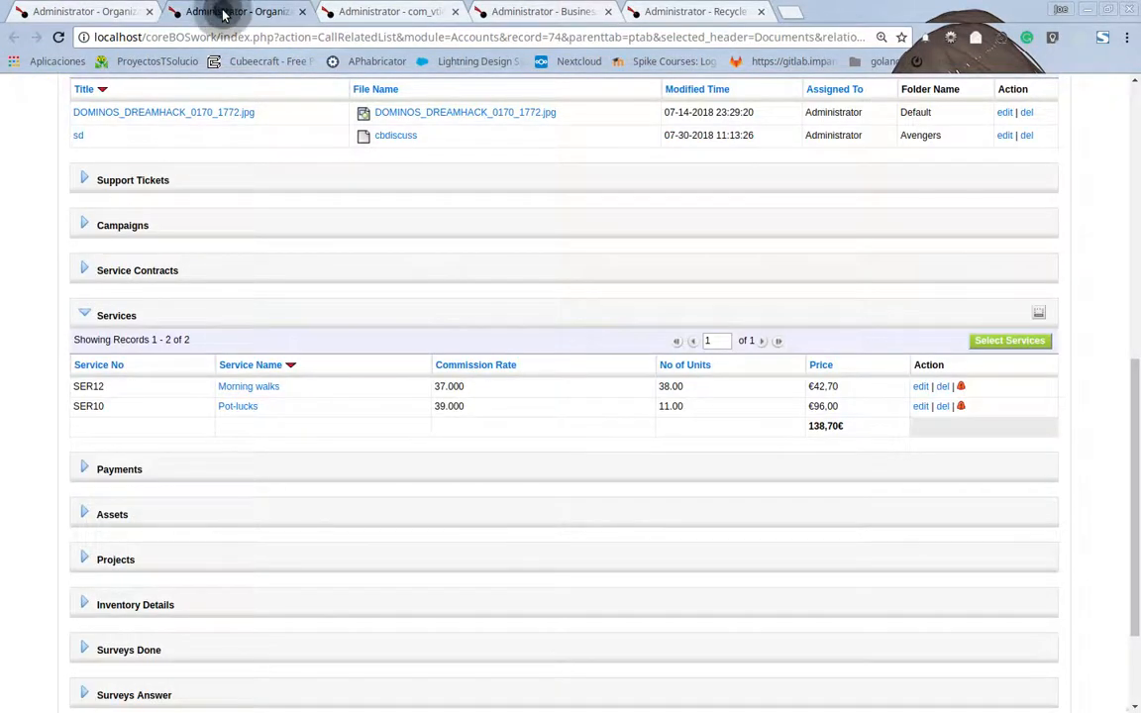
scroll(253, 247, "up", 5)
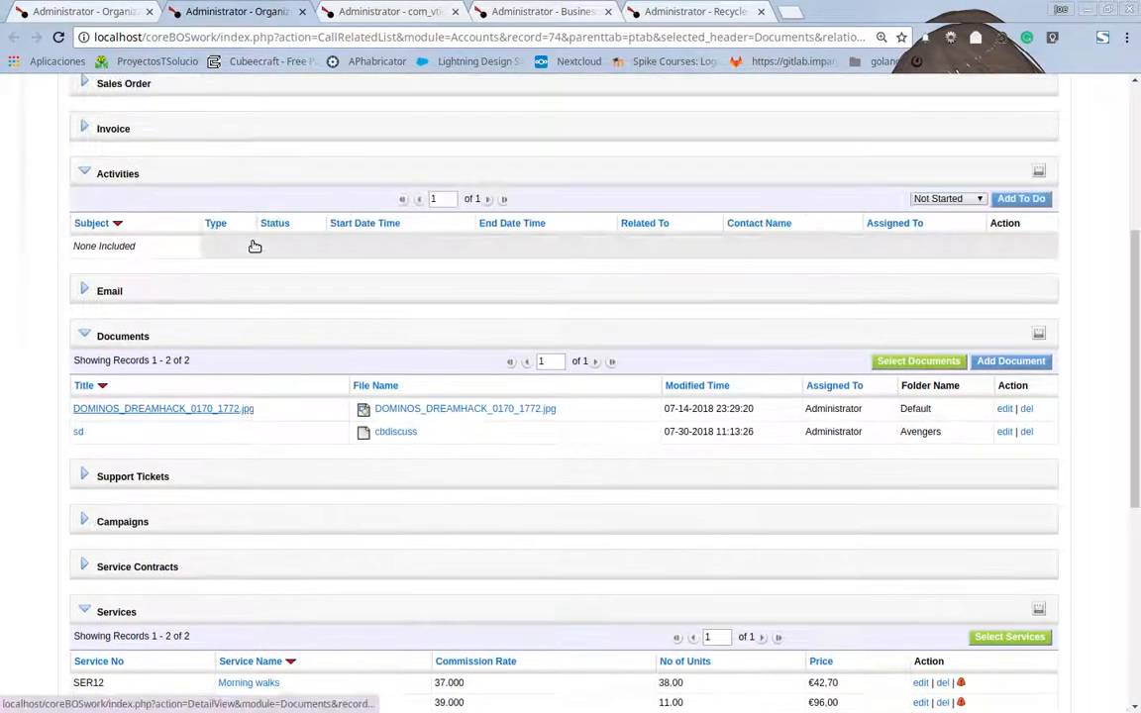
scroll(254, 247, "up", 5)
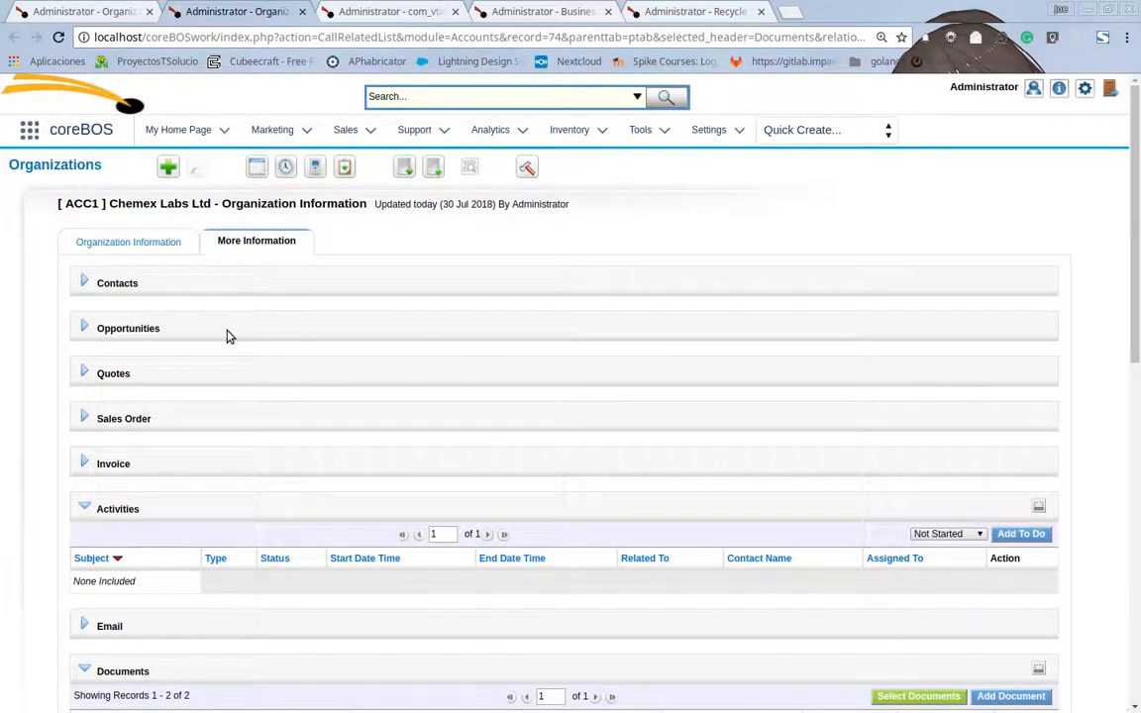
scroll(227, 334, "down", 3)
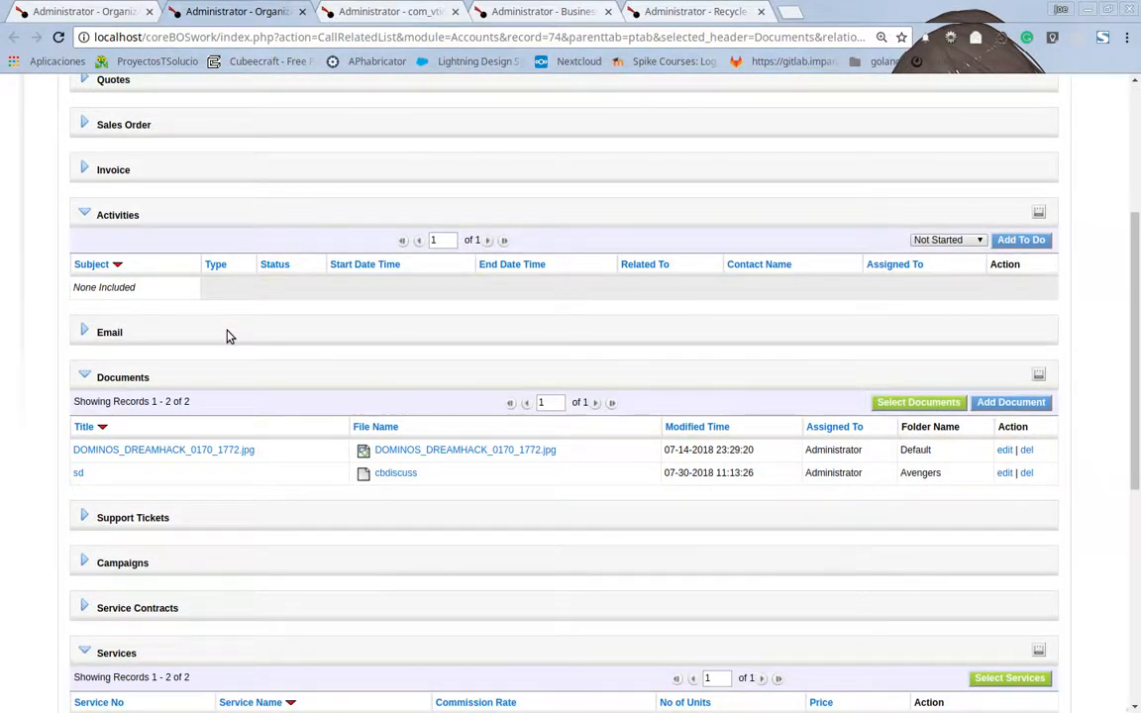
scroll(227, 336, "down", 1)
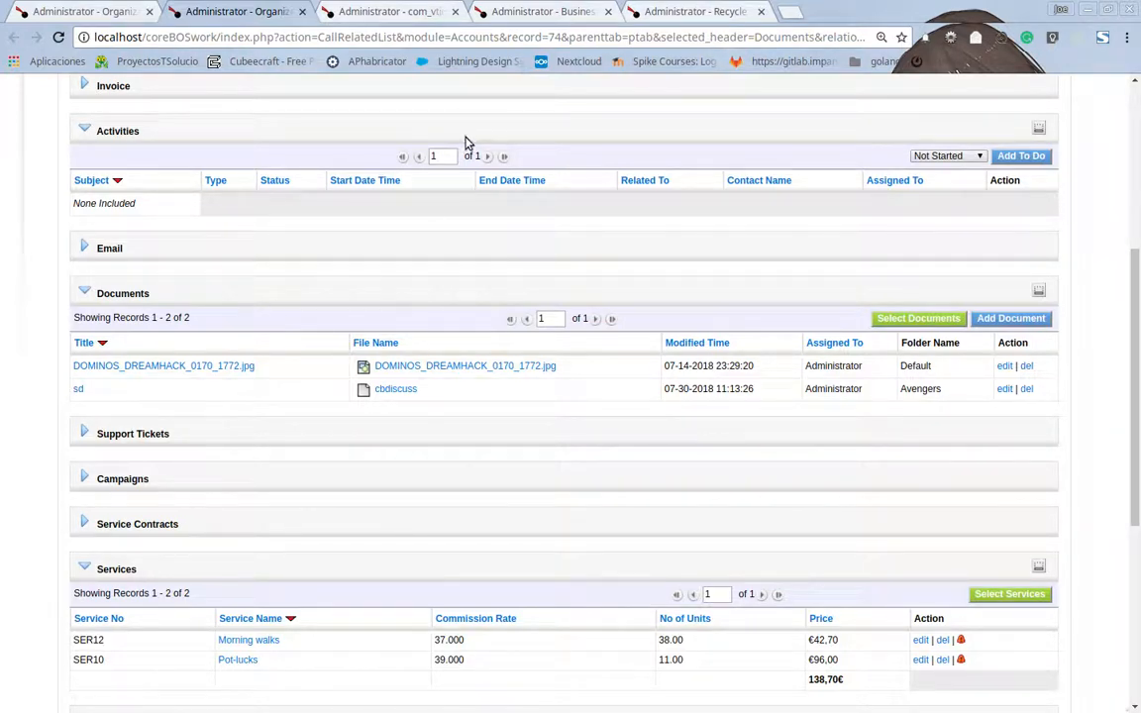
left_click(931, 158)
left_click(931, 169)
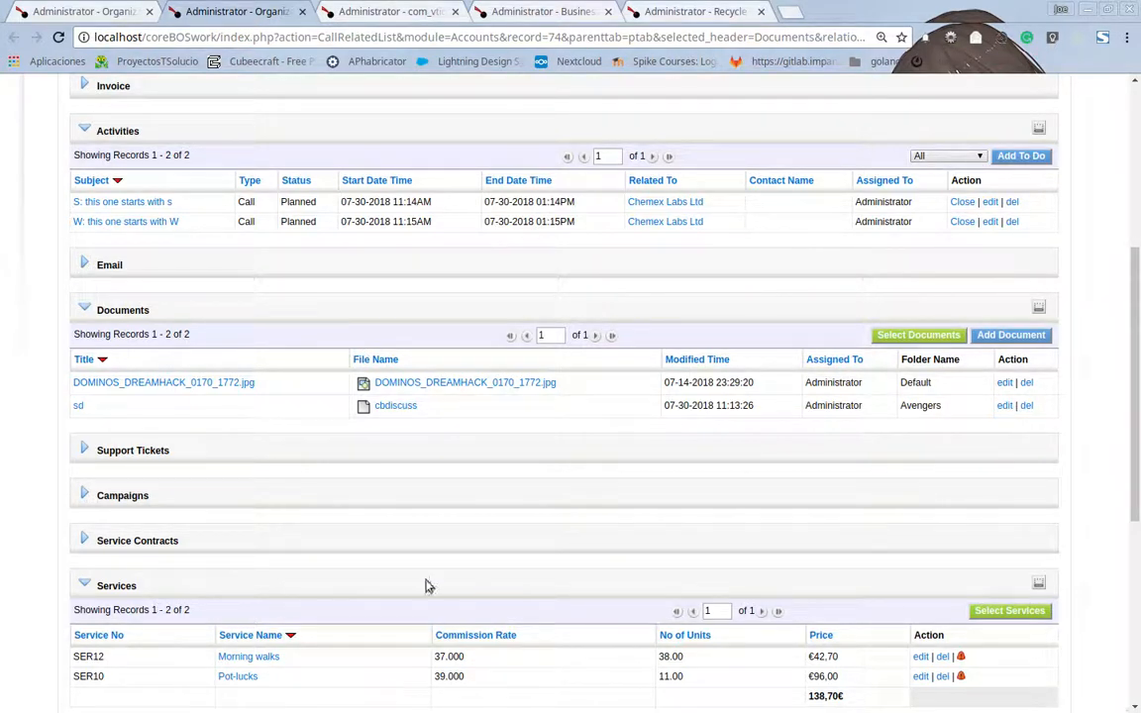
scroll(359, 632, "down", 1)
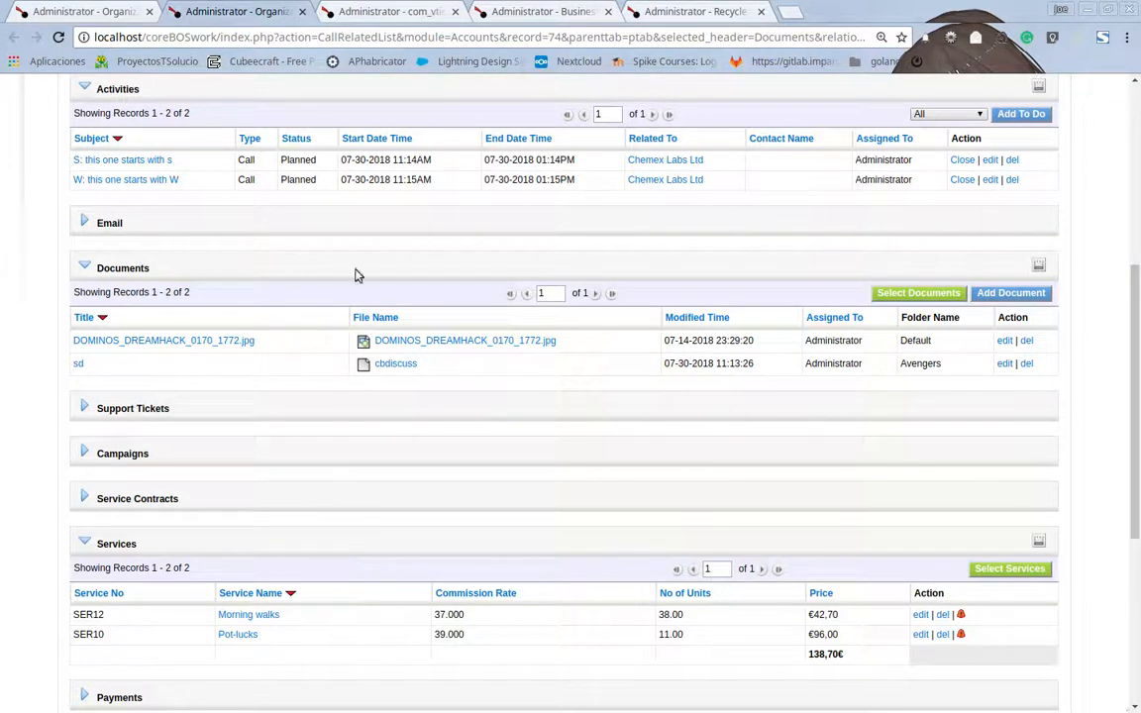
Create a new workflow for the Organizations module from the workflow list
left_click(366, 10)
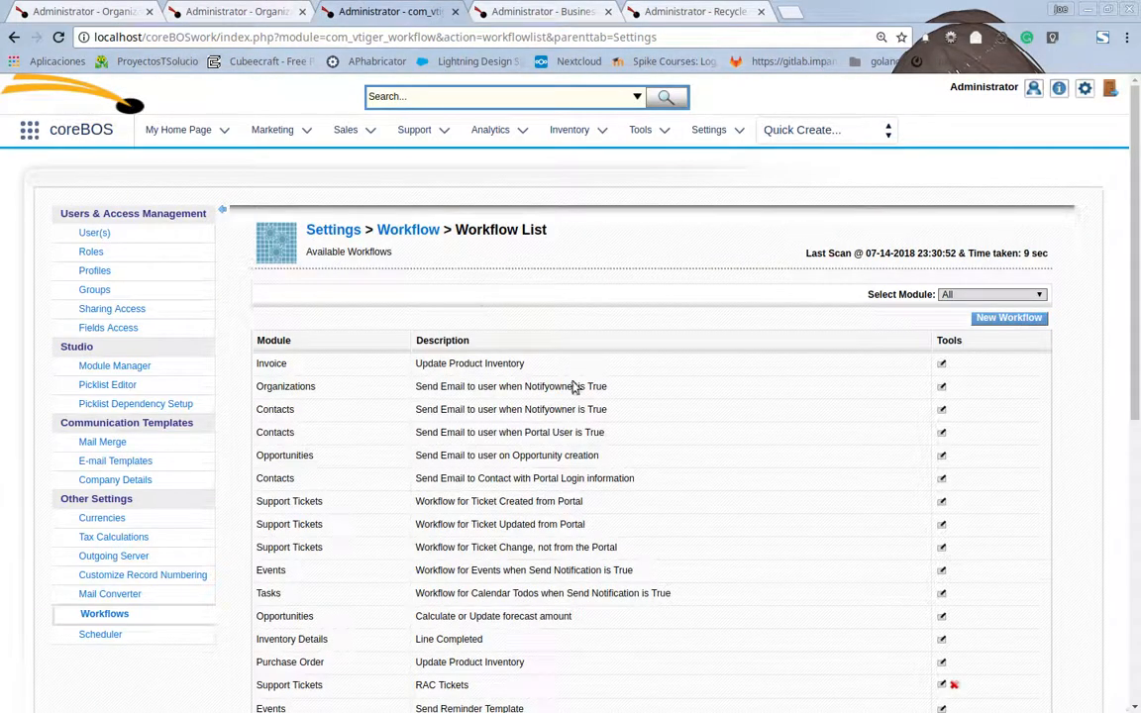
scroll(573, 388, "down", 7)
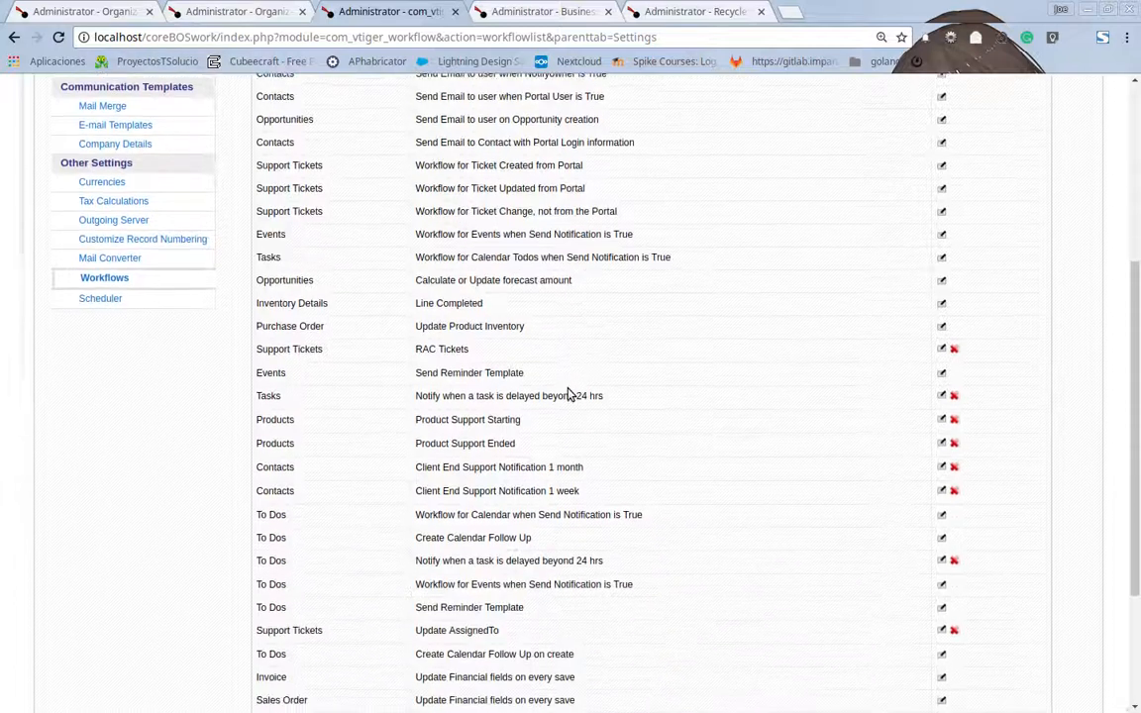
scroll(571, 394, "up", 7)
left_click(982, 321)
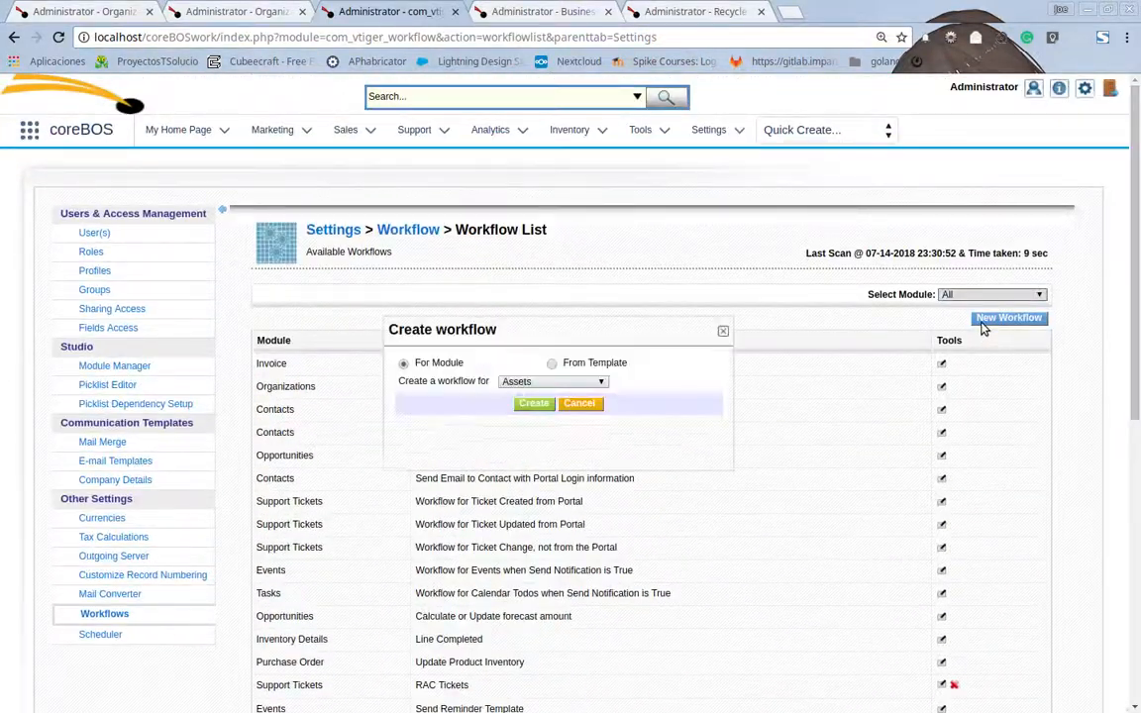
left_click(524, 380)
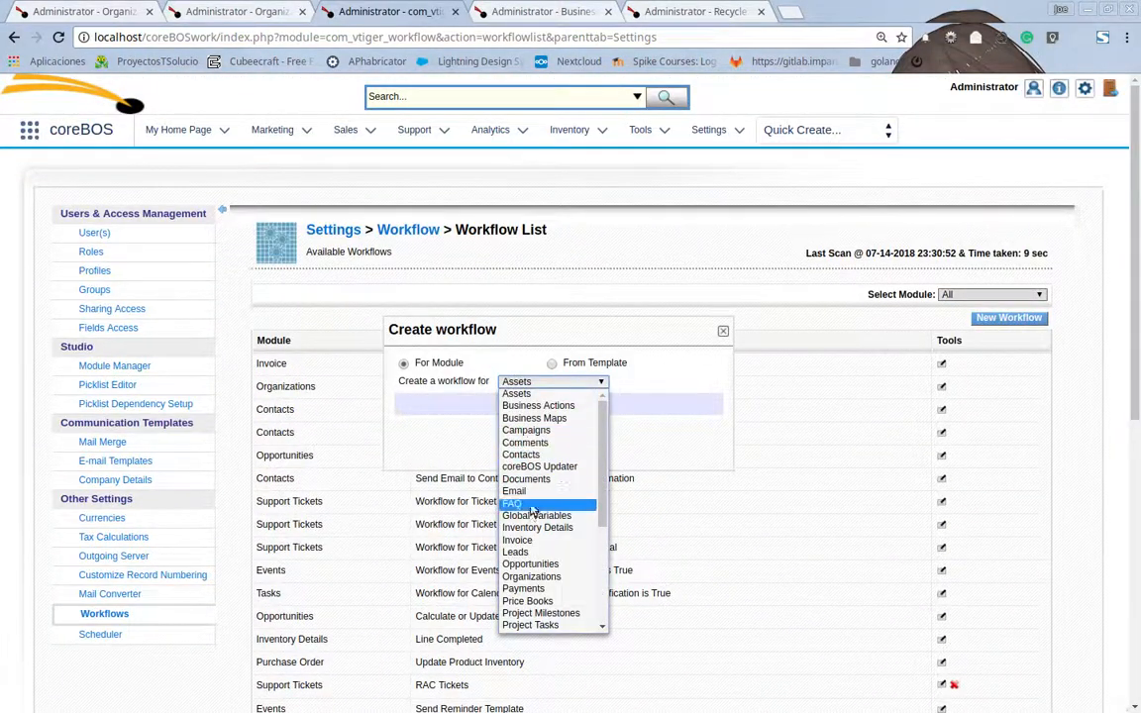
scroll(532, 511, "down", 1)
left_click(531, 534)
left_click(538, 405)
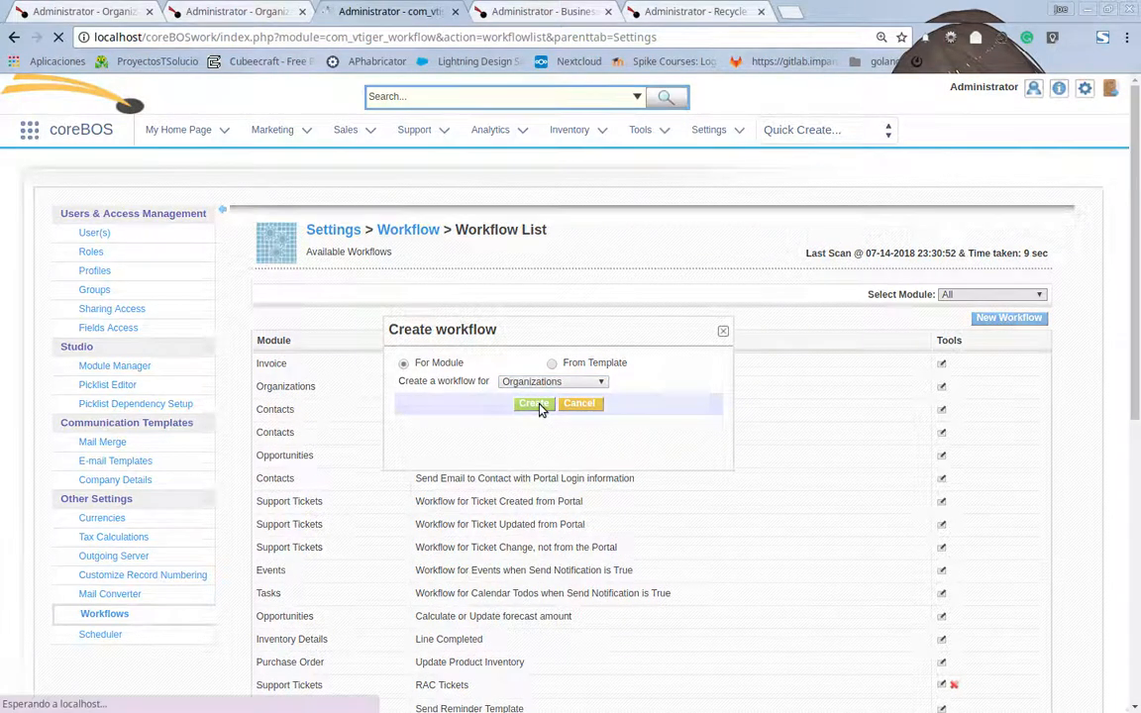
Describe the workflow as "Delete Related" and save it with the trigger left at every time the record is saved
left_click(473, 327)
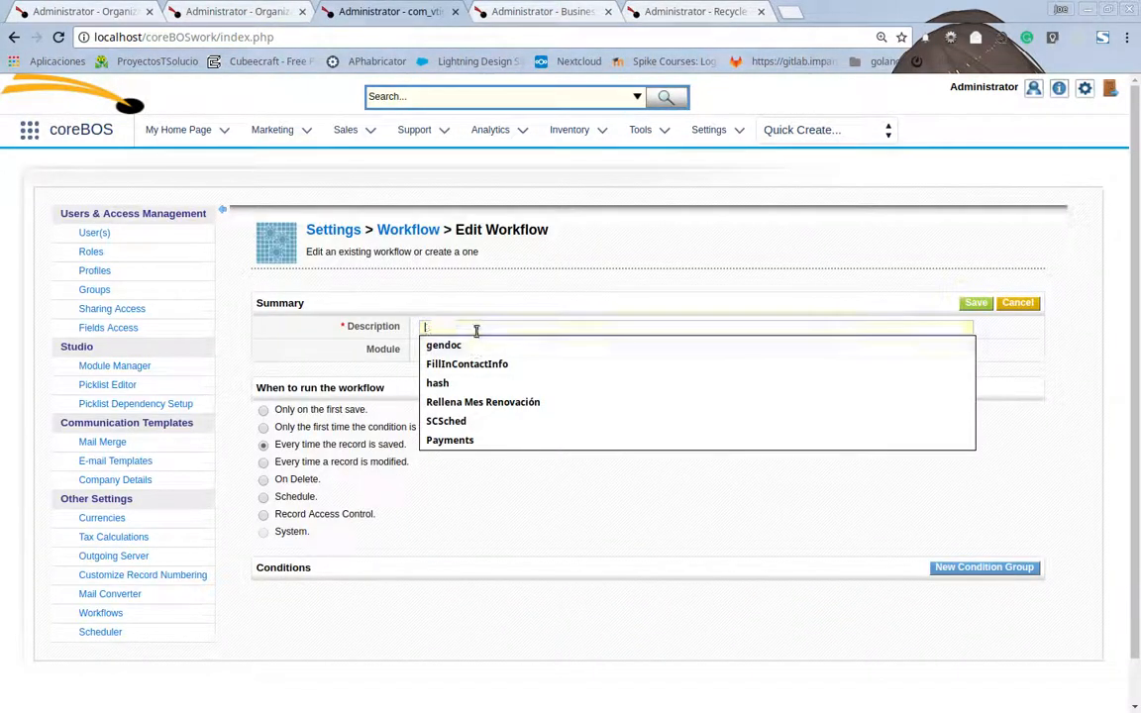
type("Delete Related")
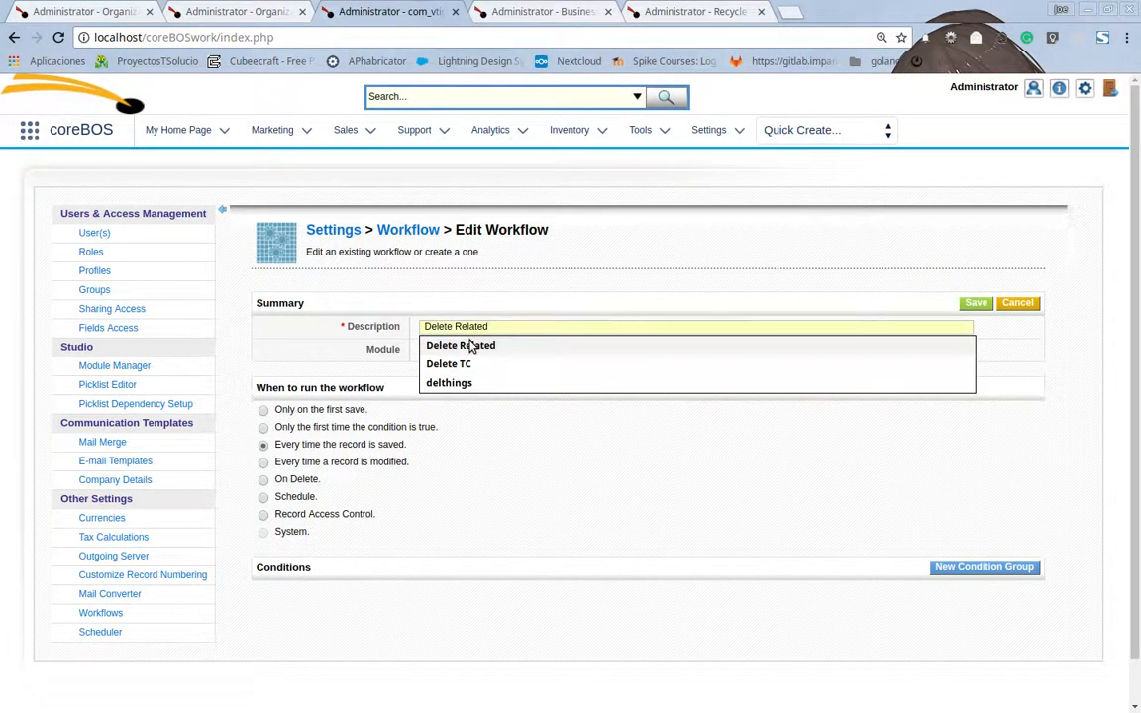
left_click(472, 346)
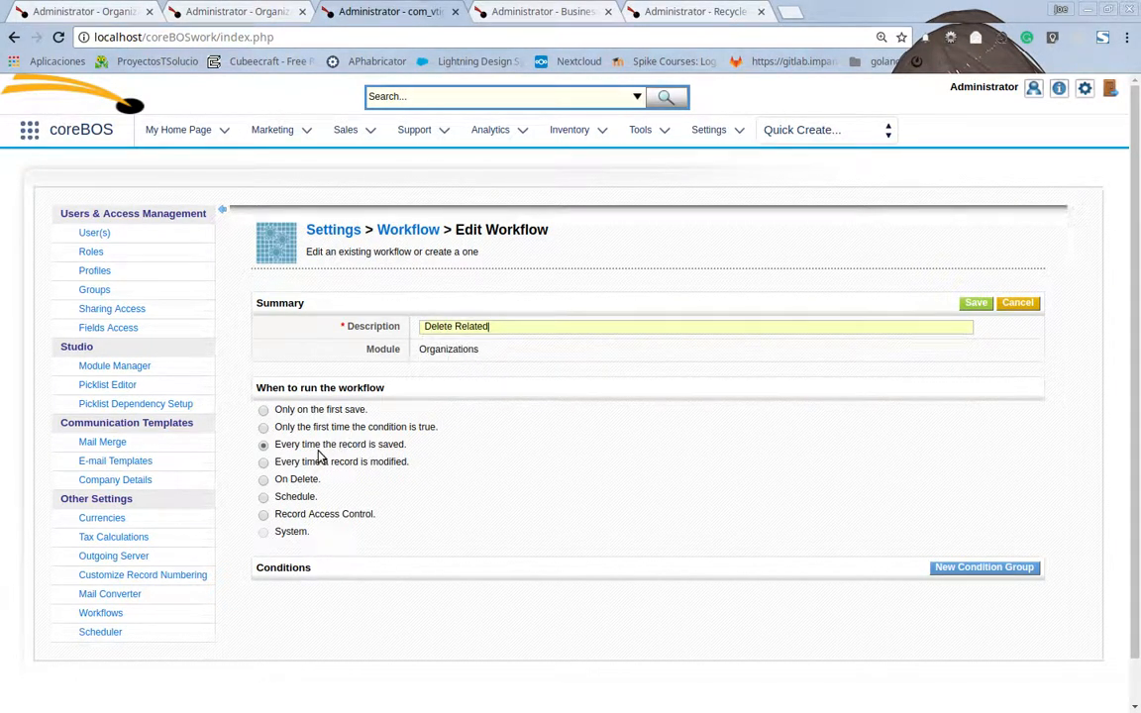
scroll(522, 458, "down", 1)
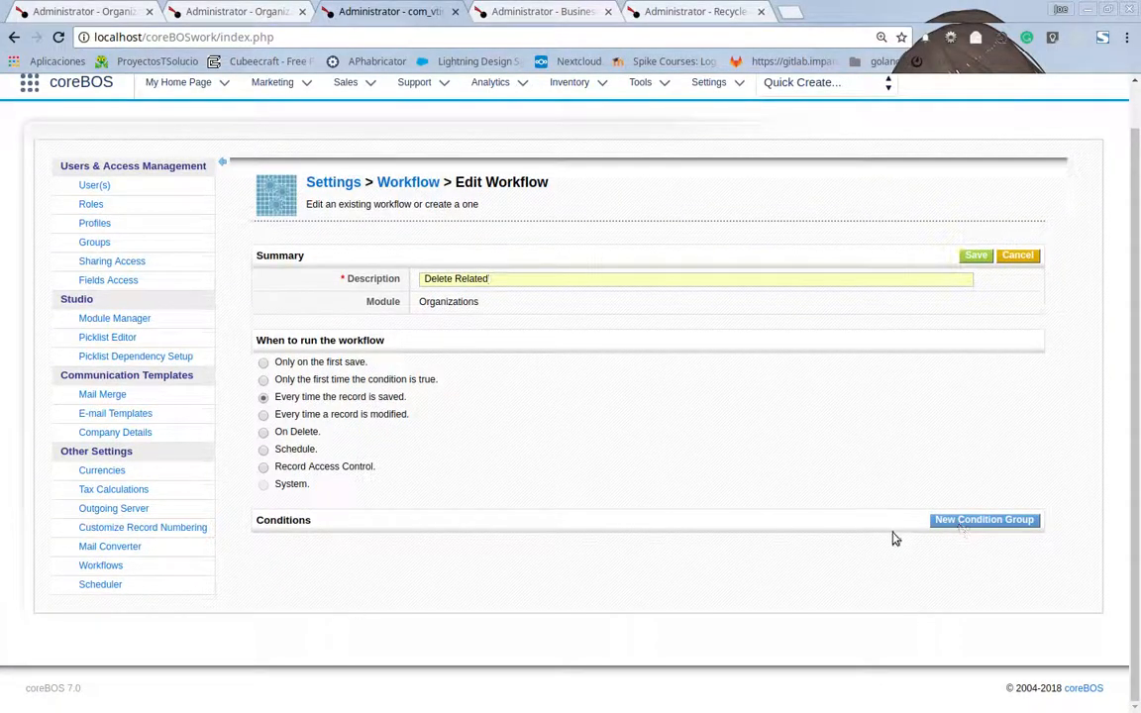
left_click(974, 258)
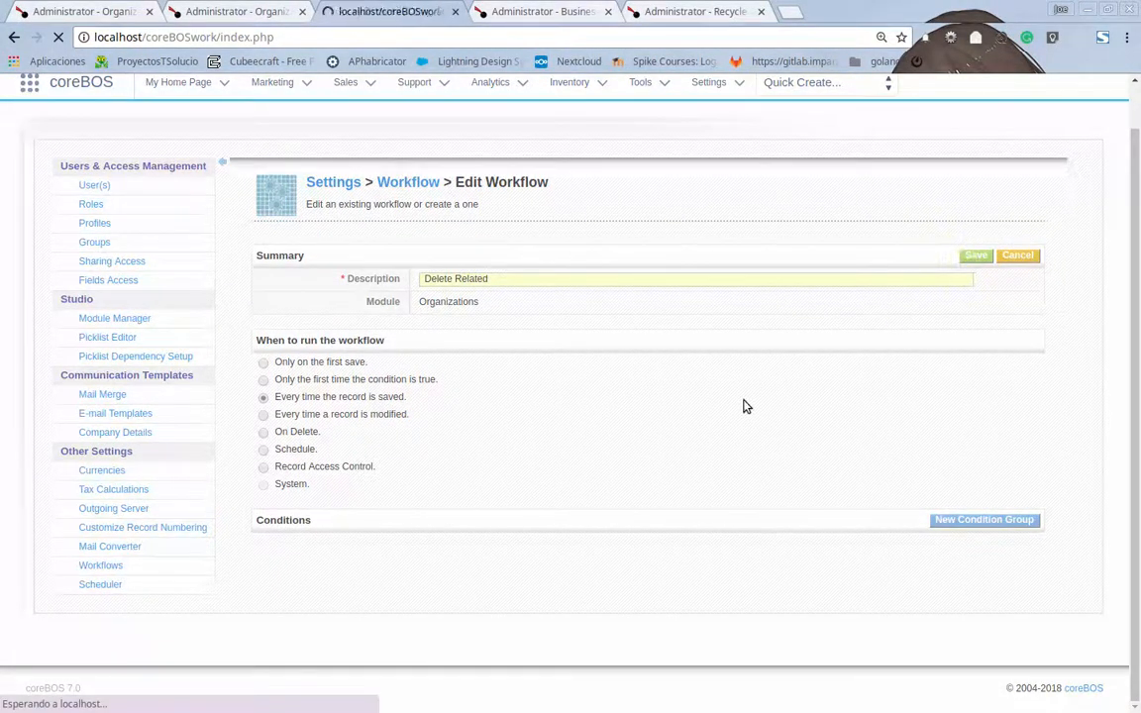
Add a new task of type Delete Related Records to the Delete Related workflow
scroll(728, 392, "down", 2)
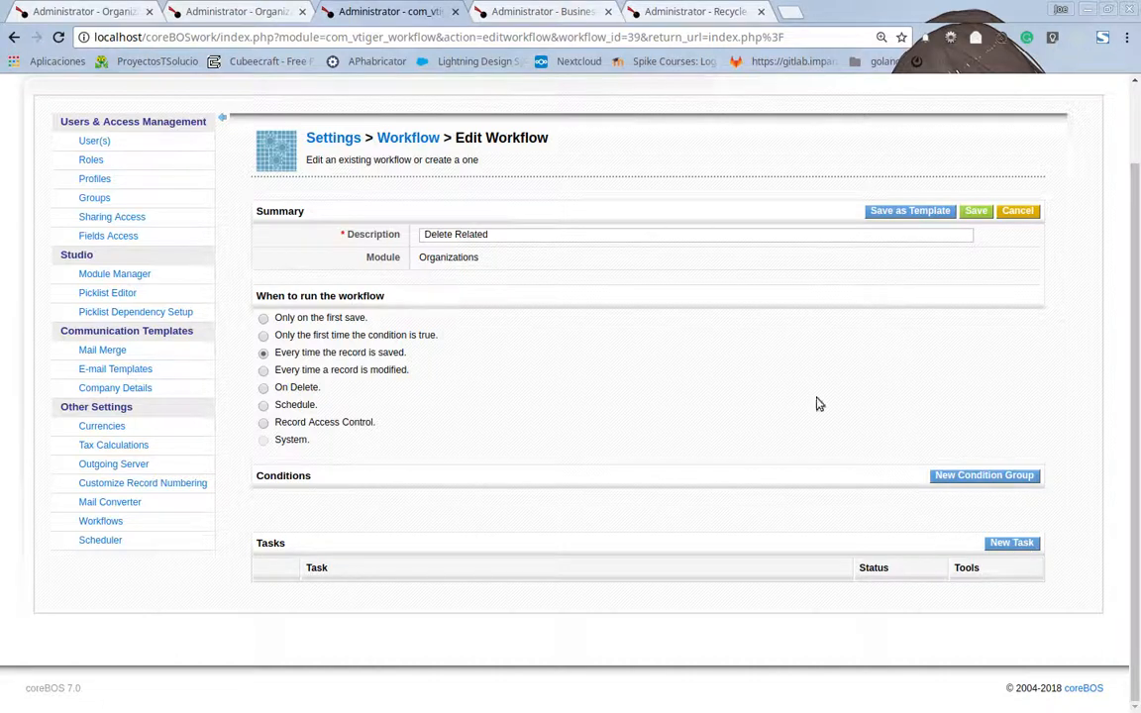
left_click(1010, 545)
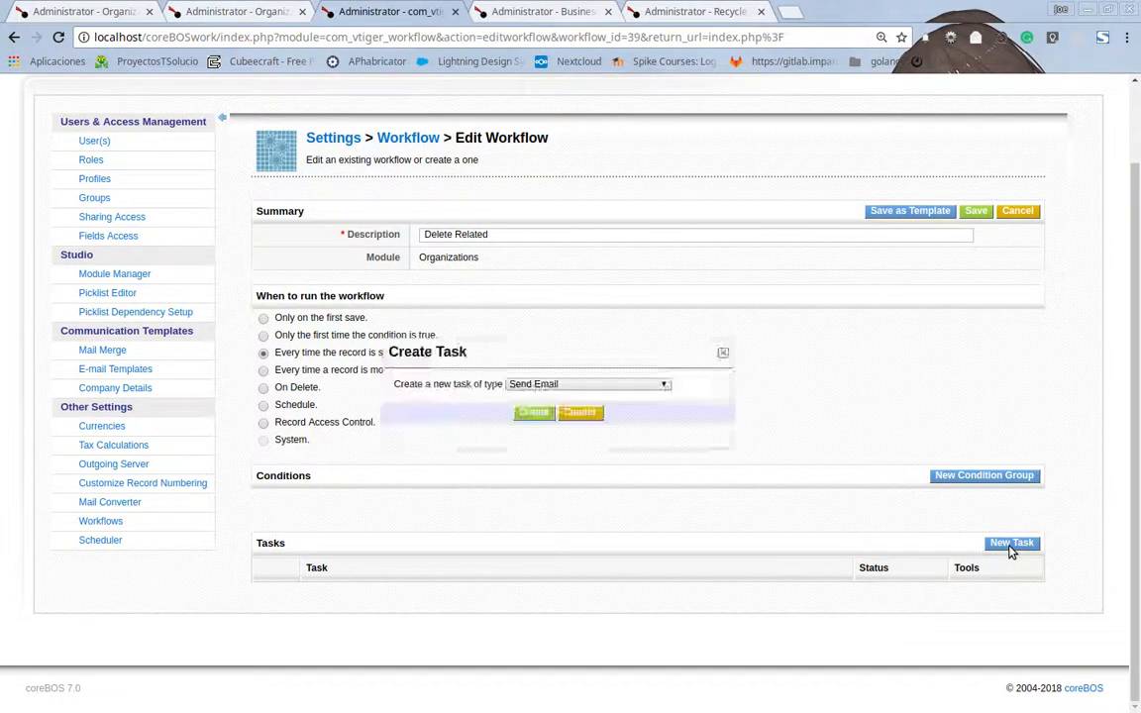
left_click(583, 386)
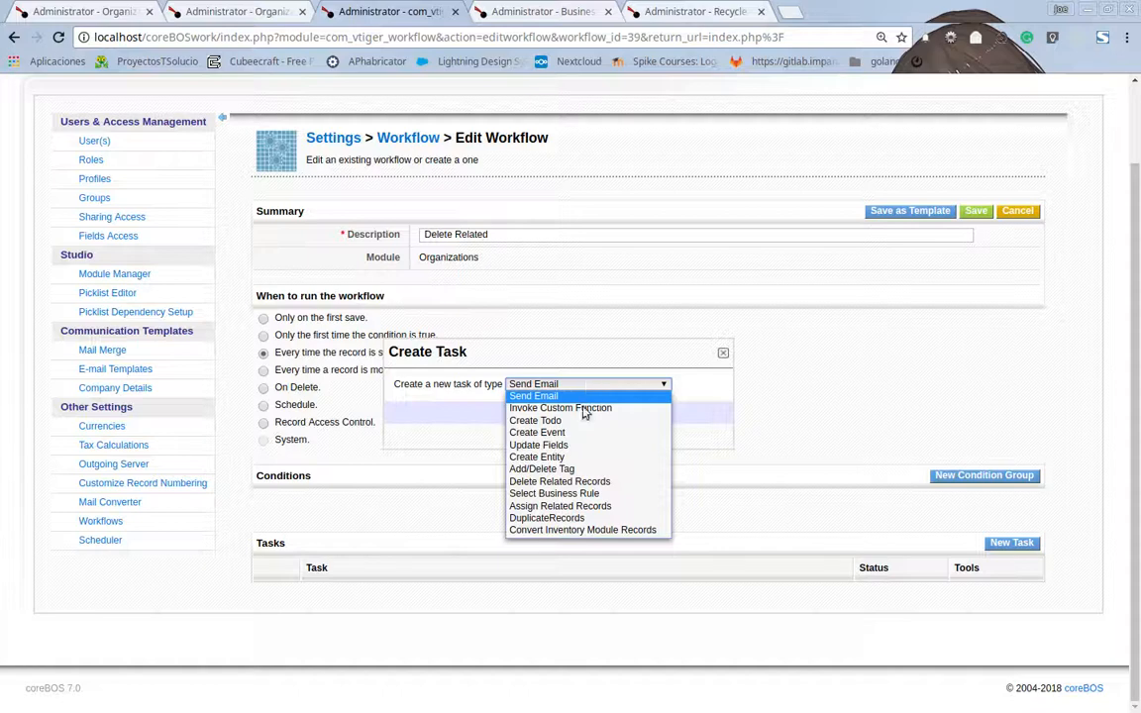
left_click(622, 487)
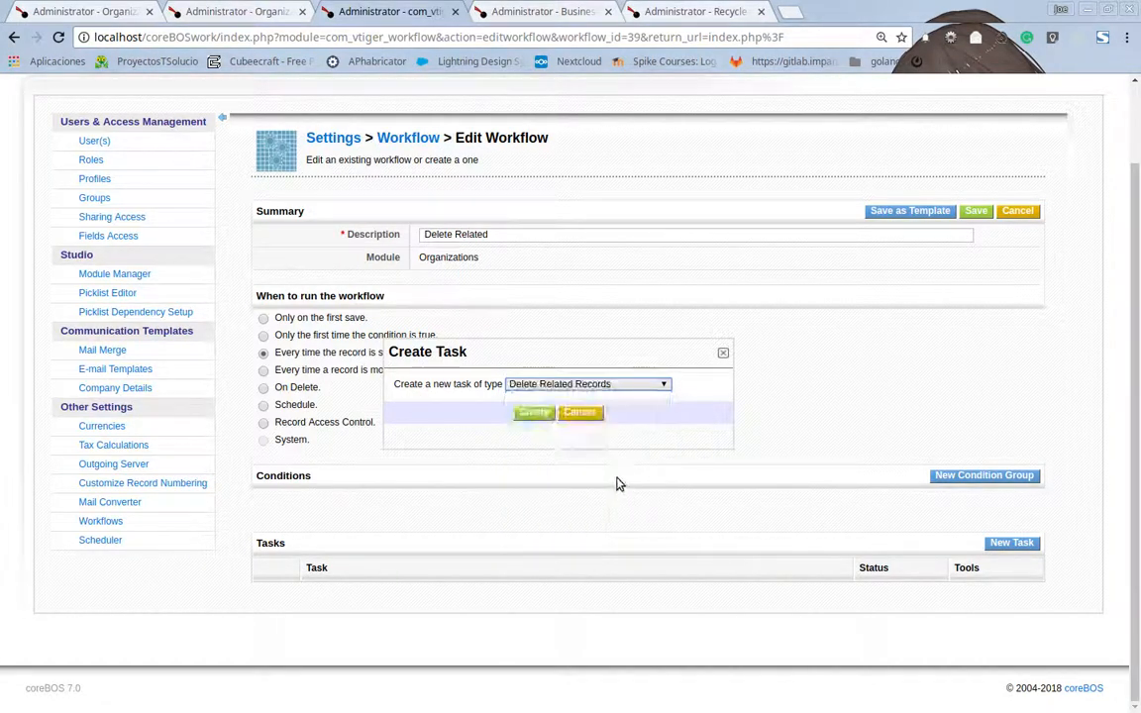
left_click(532, 413)
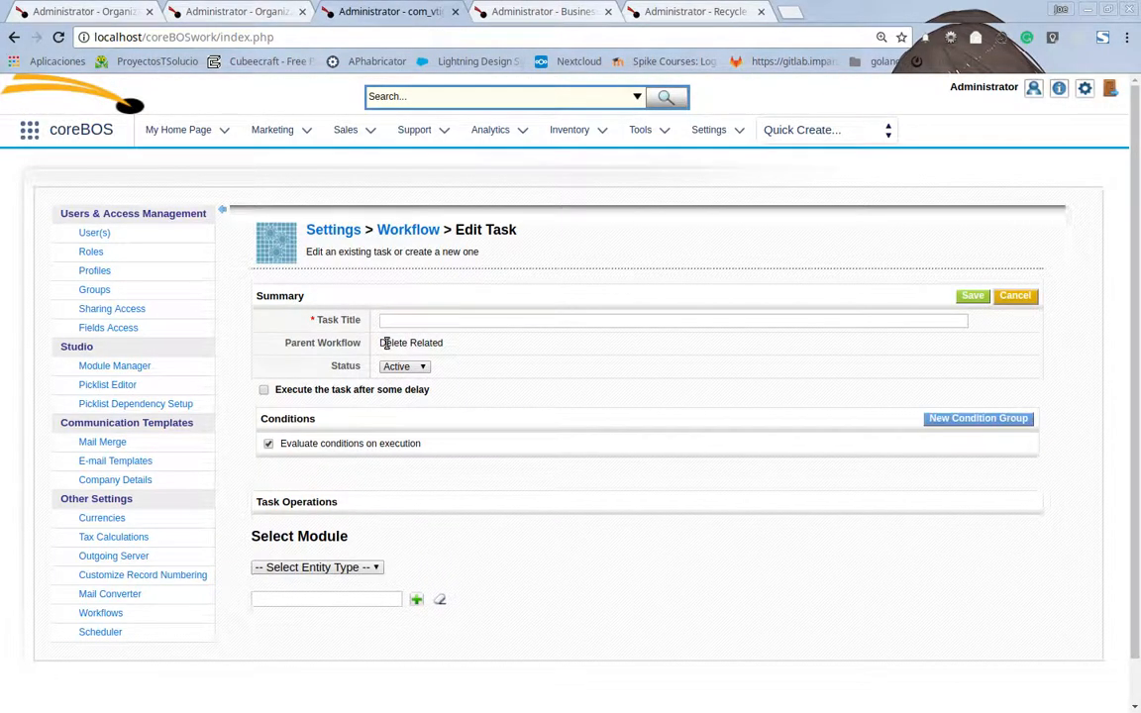
Title the task "Delete Related" and turn off evaluating conditions on execution
left_click(382, 319)
left_click(465, 348)
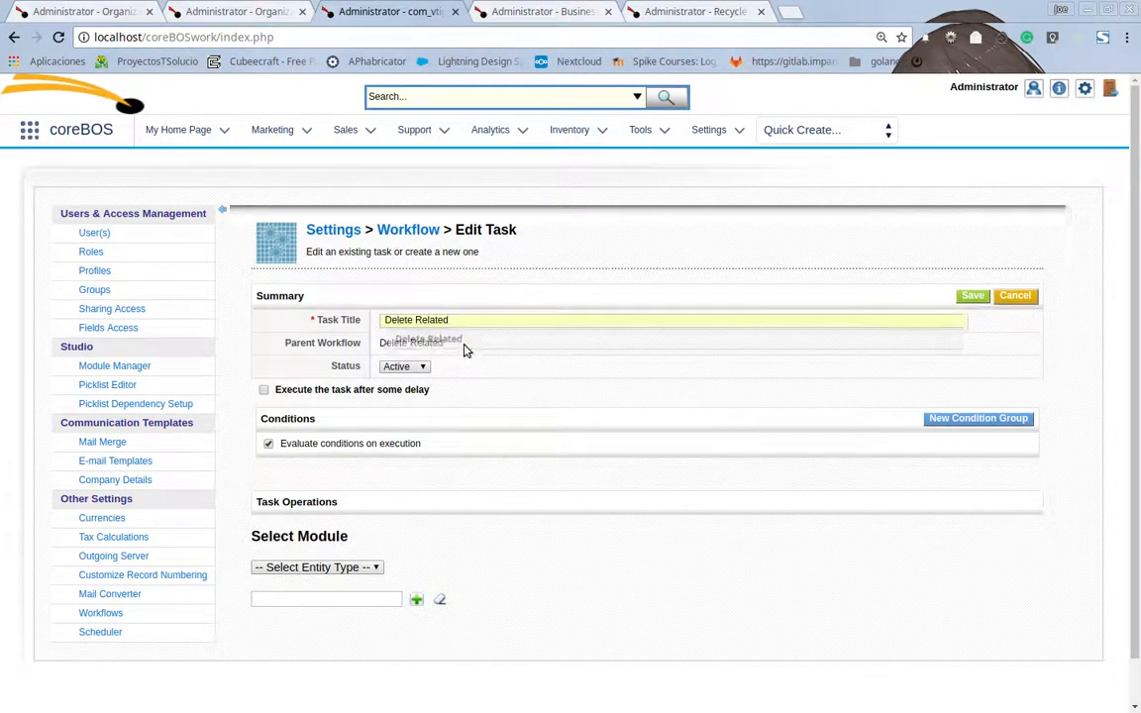
scroll(466, 376, "down", 1)
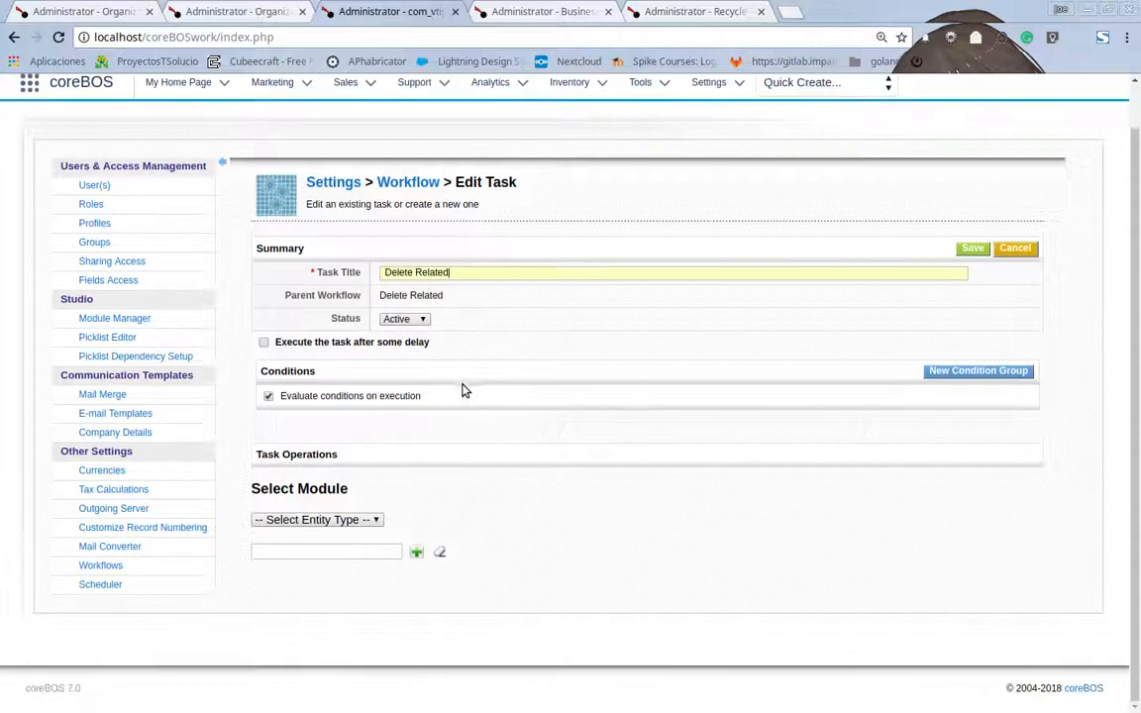
left_click(270, 397)
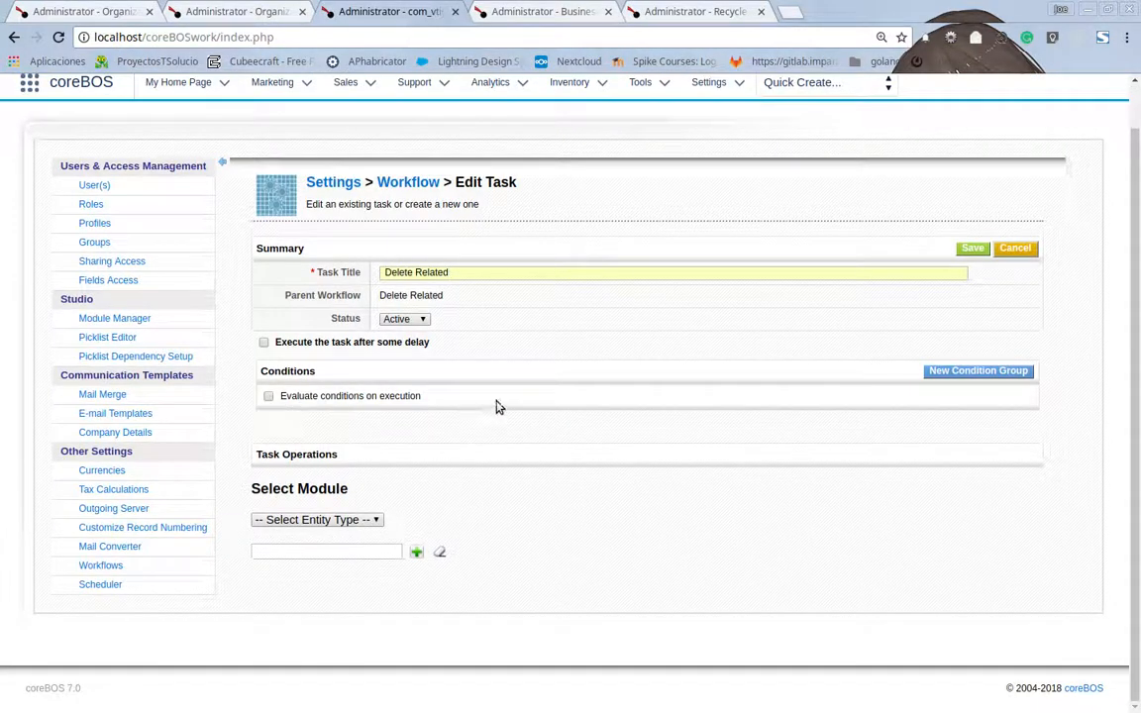
Compare the entity types the task offers with the related lists on the Chemex Labs Ltd organization record
left_click(365, 525)
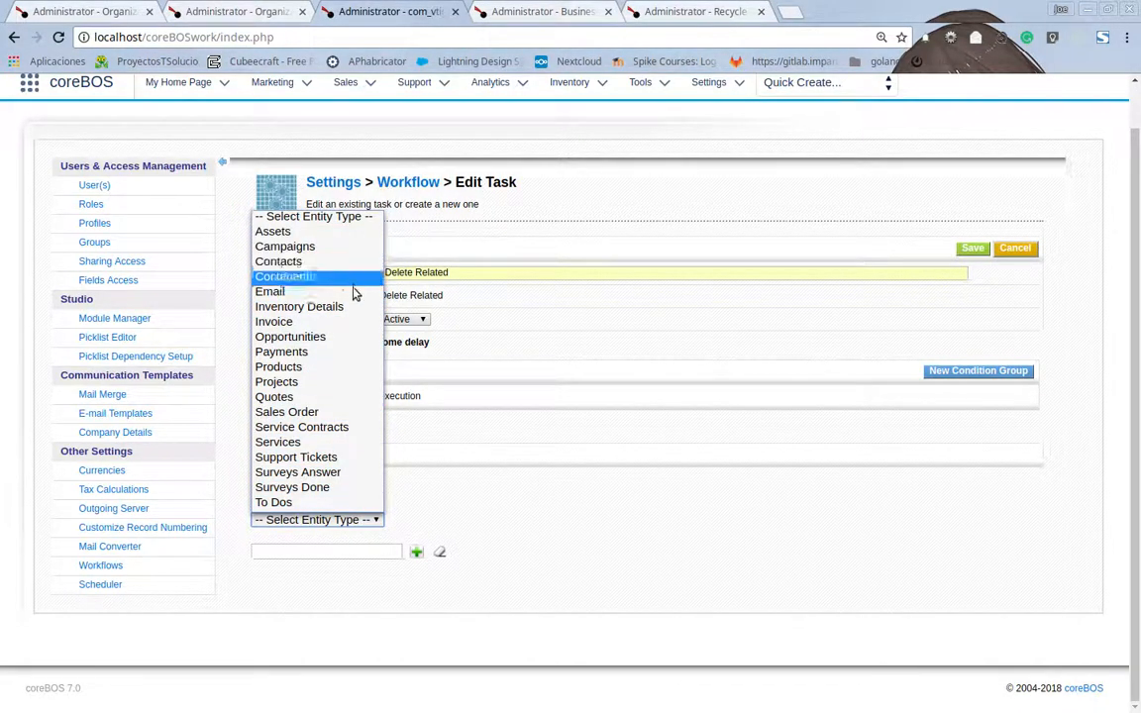
left_click(494, 517)
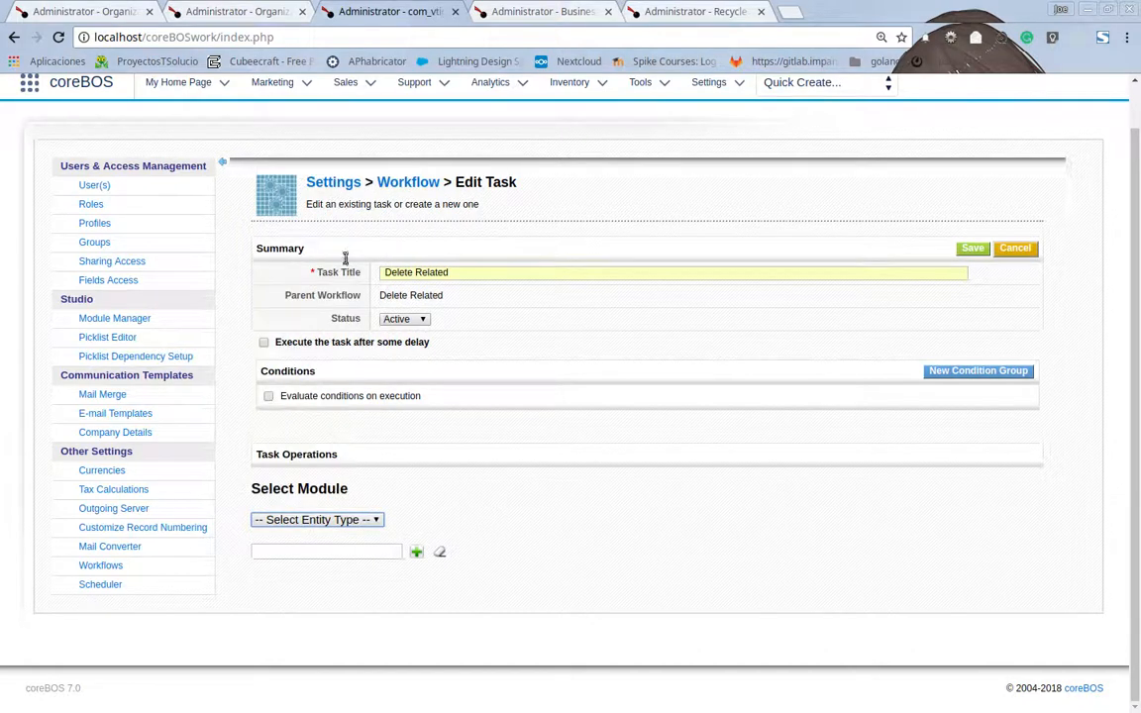
left_click(186, 10)
scroll(383, 246, "up", 5)
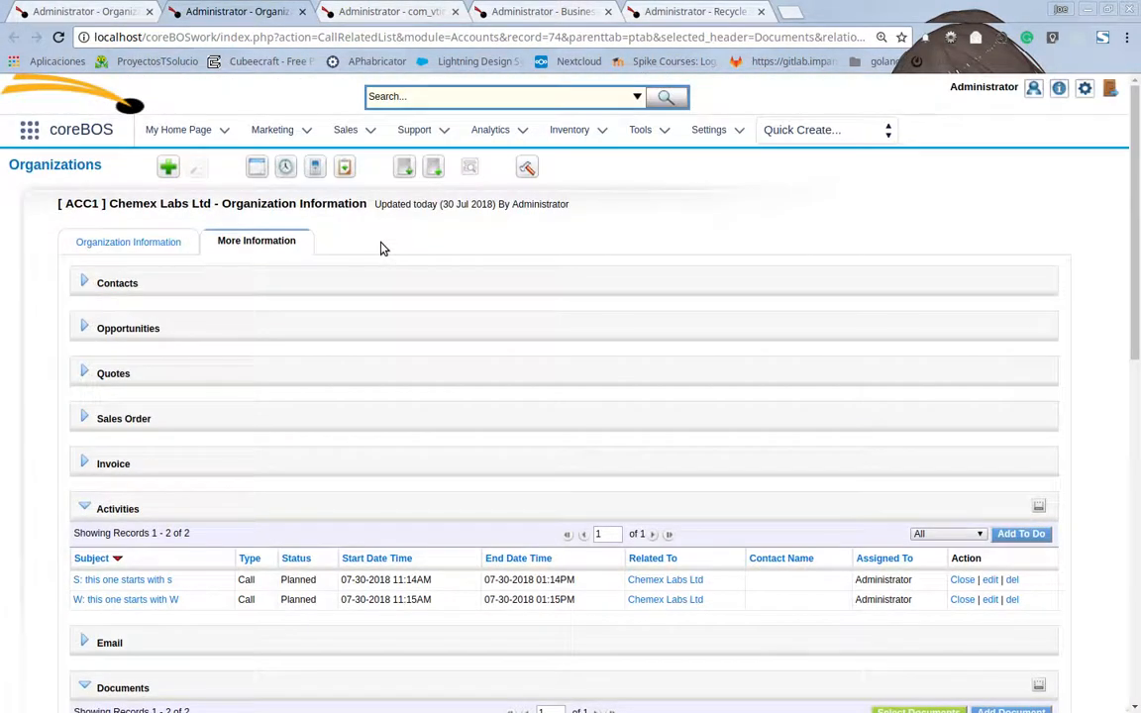
scroll(380, 248, "down", 1)
scroll(120, 383, "down", 8)
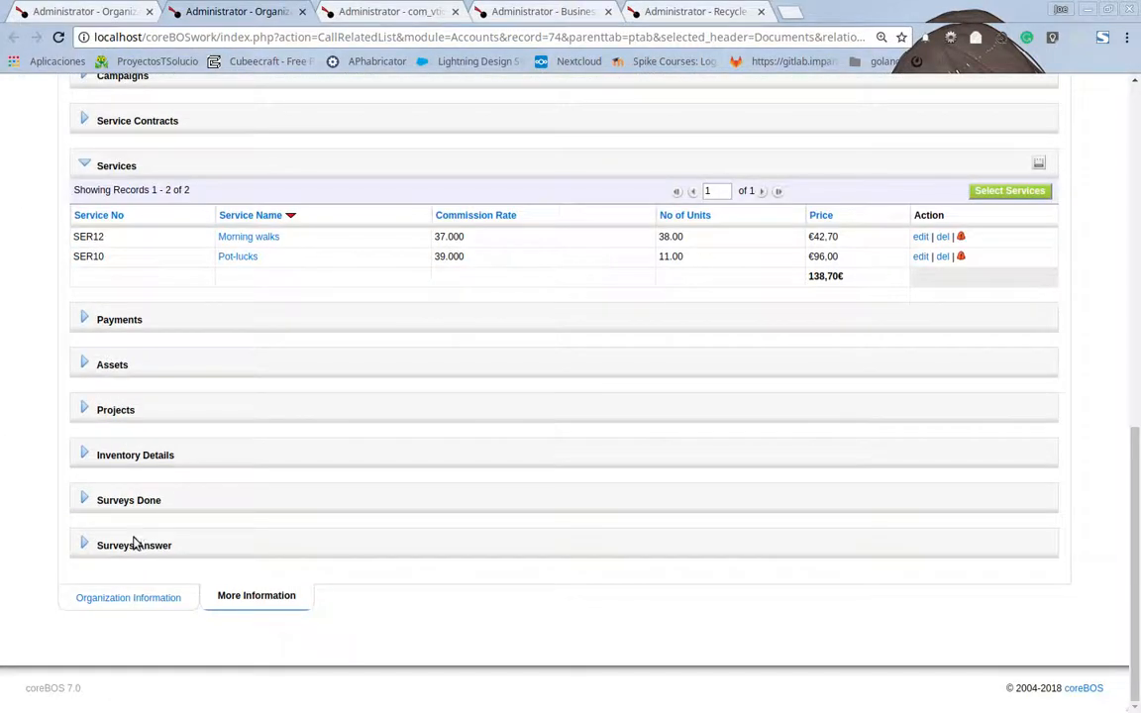
scroll(148, 500, "up", 3)
scroll(151, 511, "up", 5)
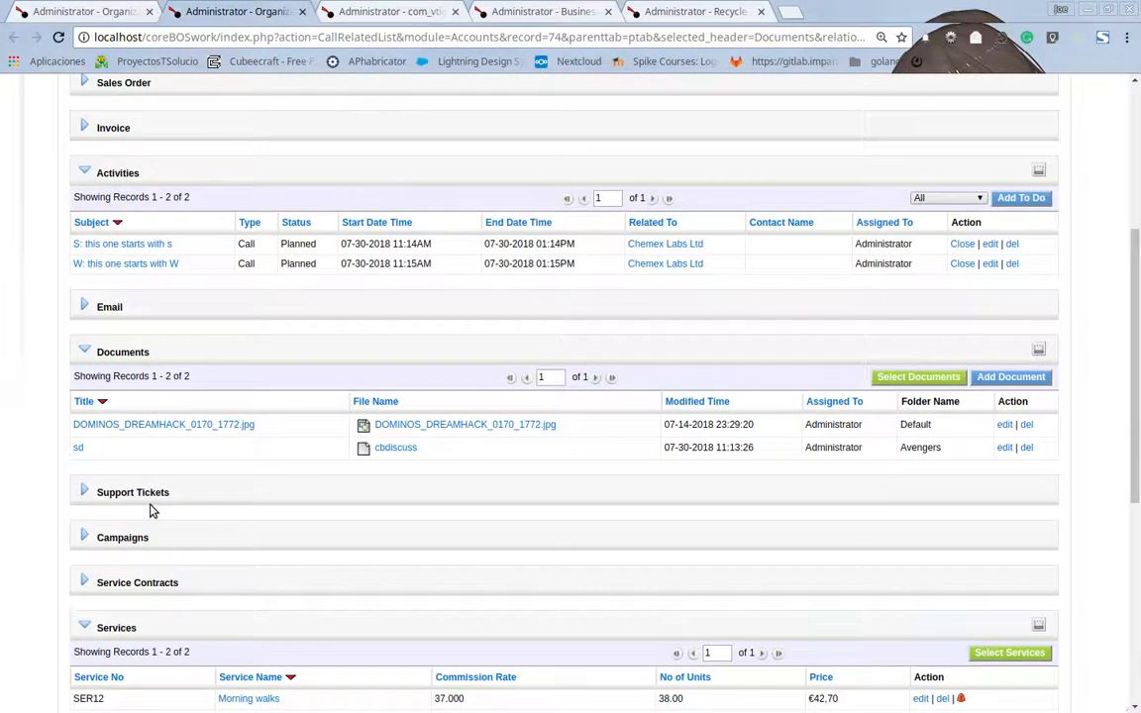
scroll(152, 509, "down", 1)
left_click(374, 8)
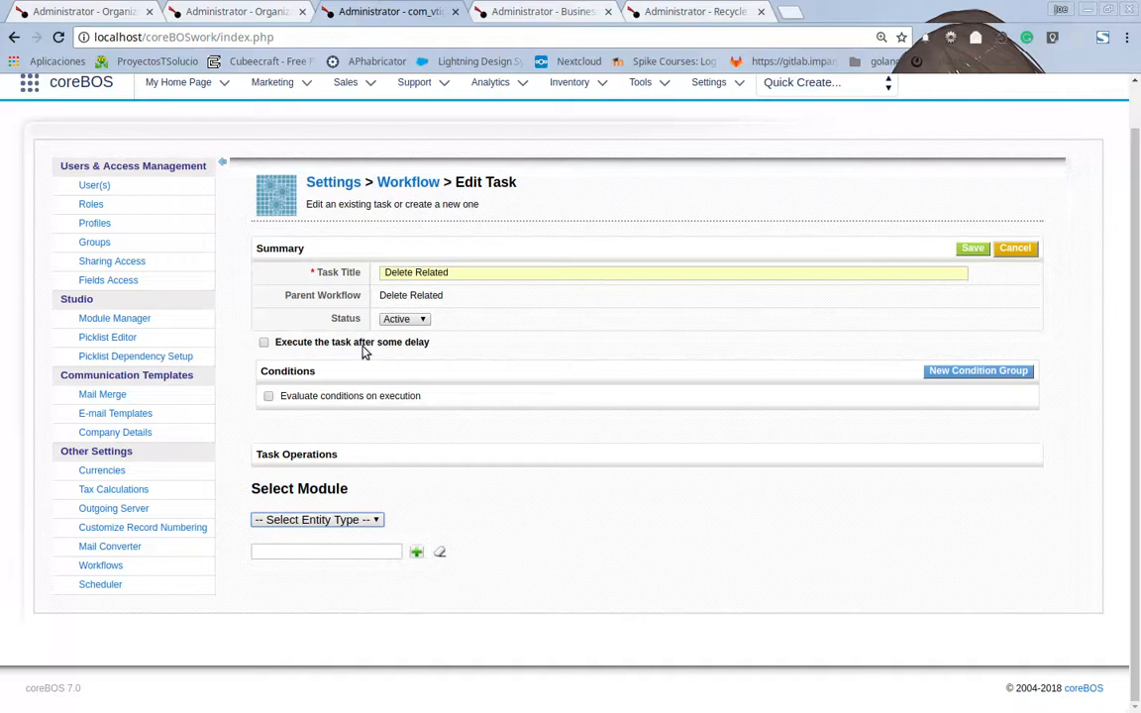
Set the task's module to To Dos and check it against the organization's Activities list
left_click(340, 519)
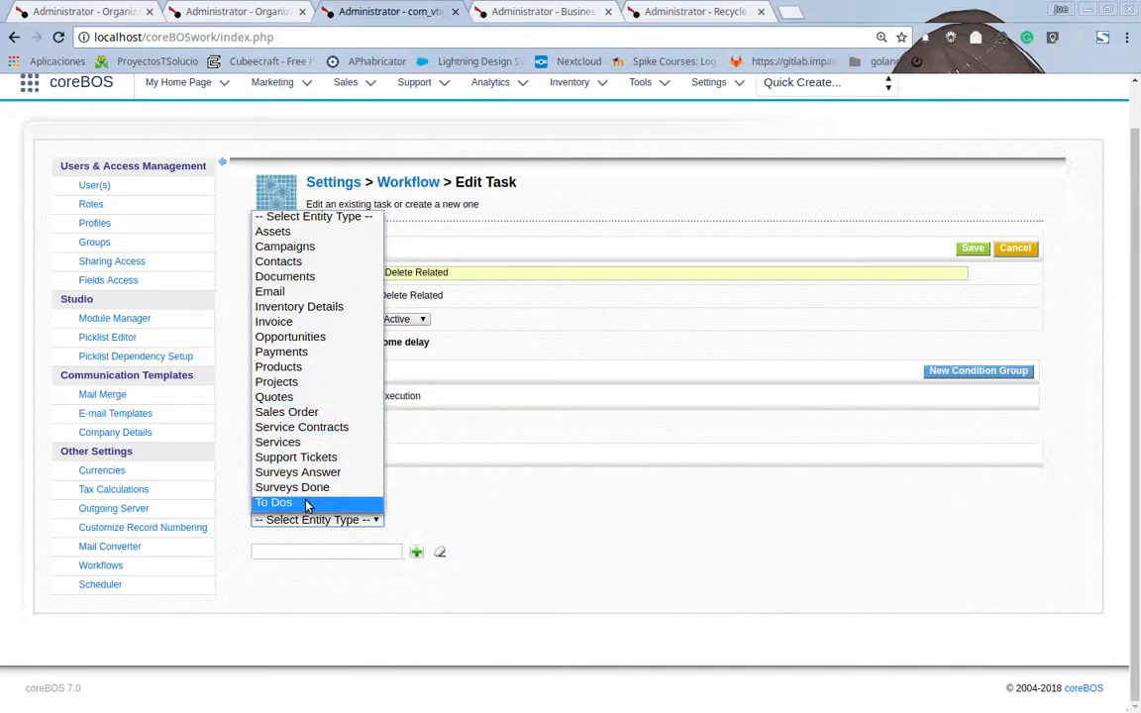
left_click(307, 504)
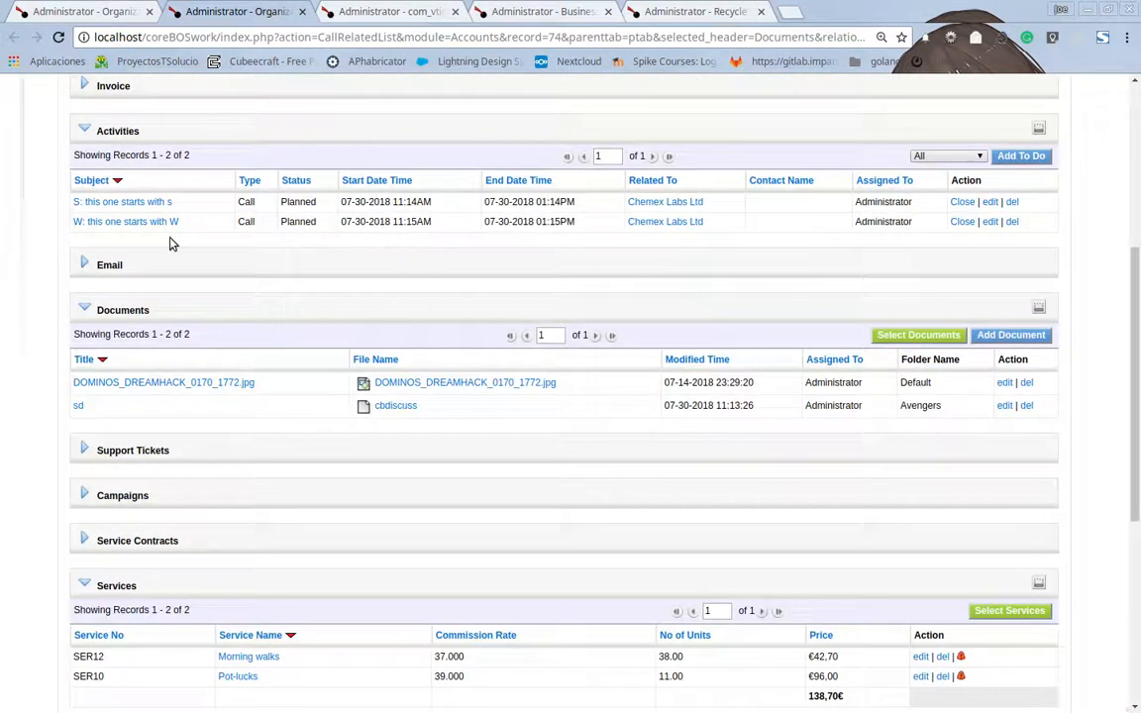
left_click(333, 11)
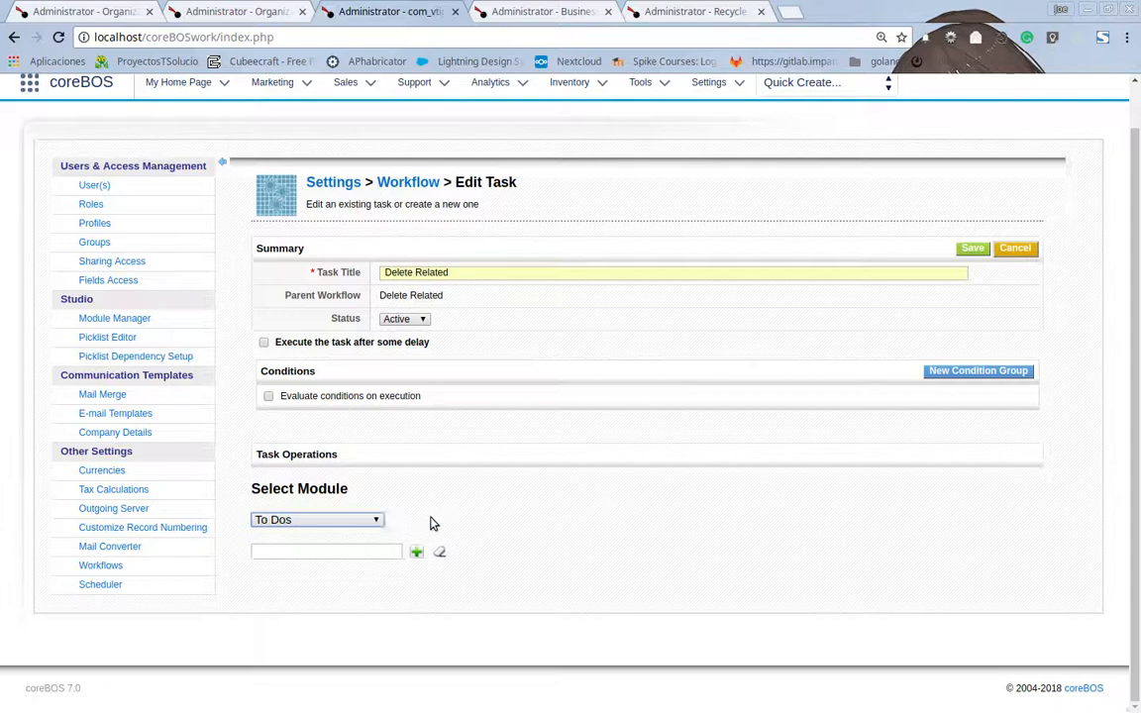
Save the Delete Related task and run the workflow by setting Chemex Labs Ltd's ticker symbol to 1 and saving the change
left_click(967, 253)
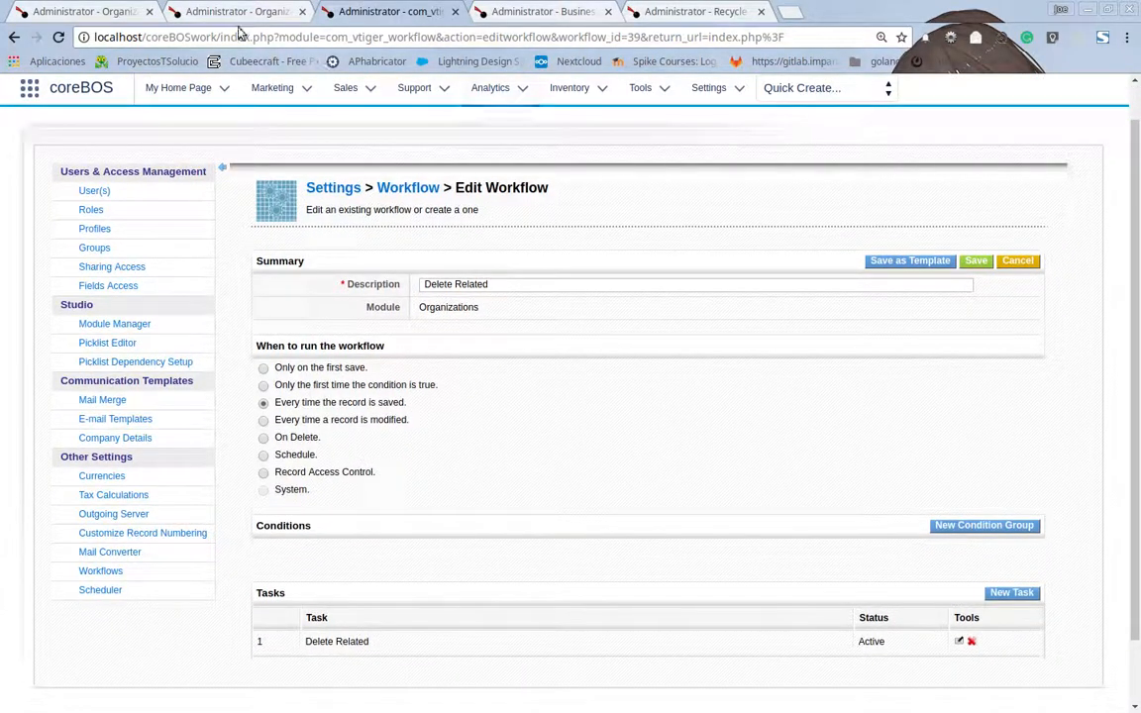
left_click(79, 12)
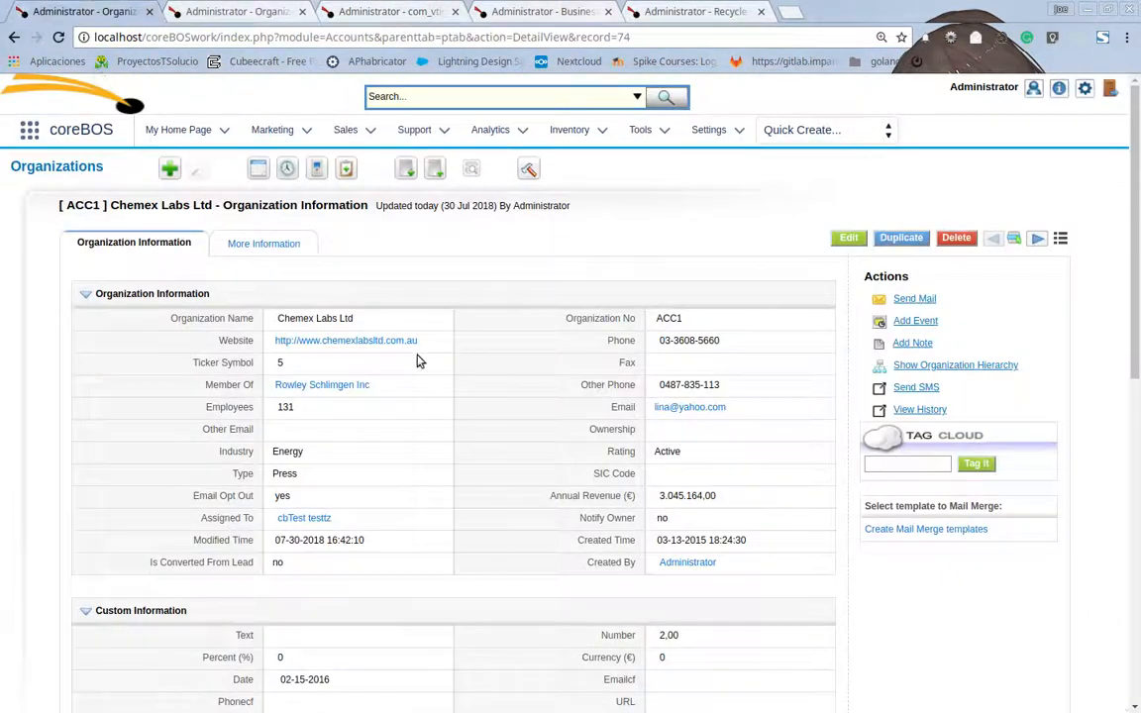
double_click(354, 364)
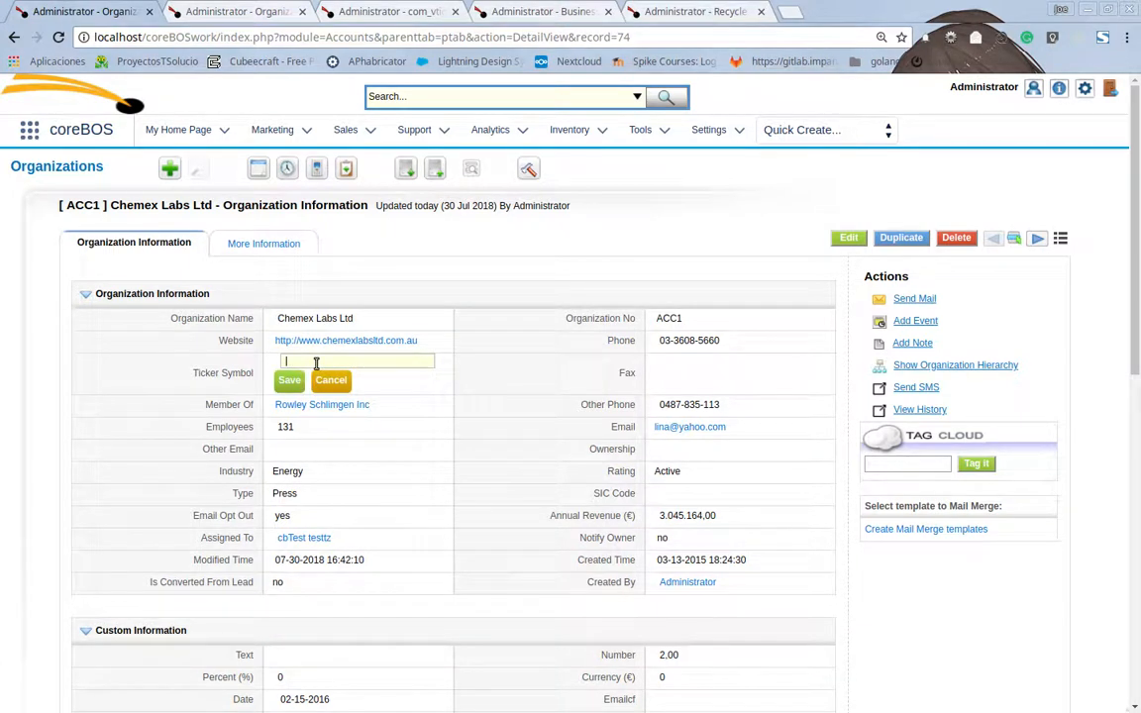
type("1")
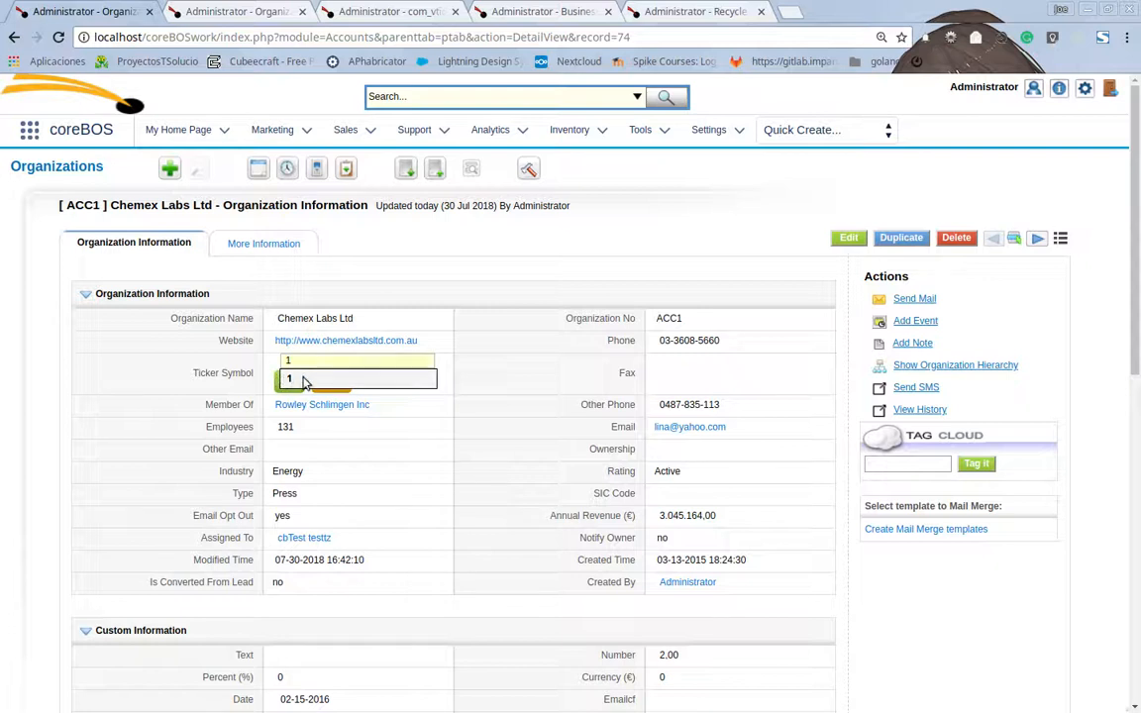
left_click(411, 382)
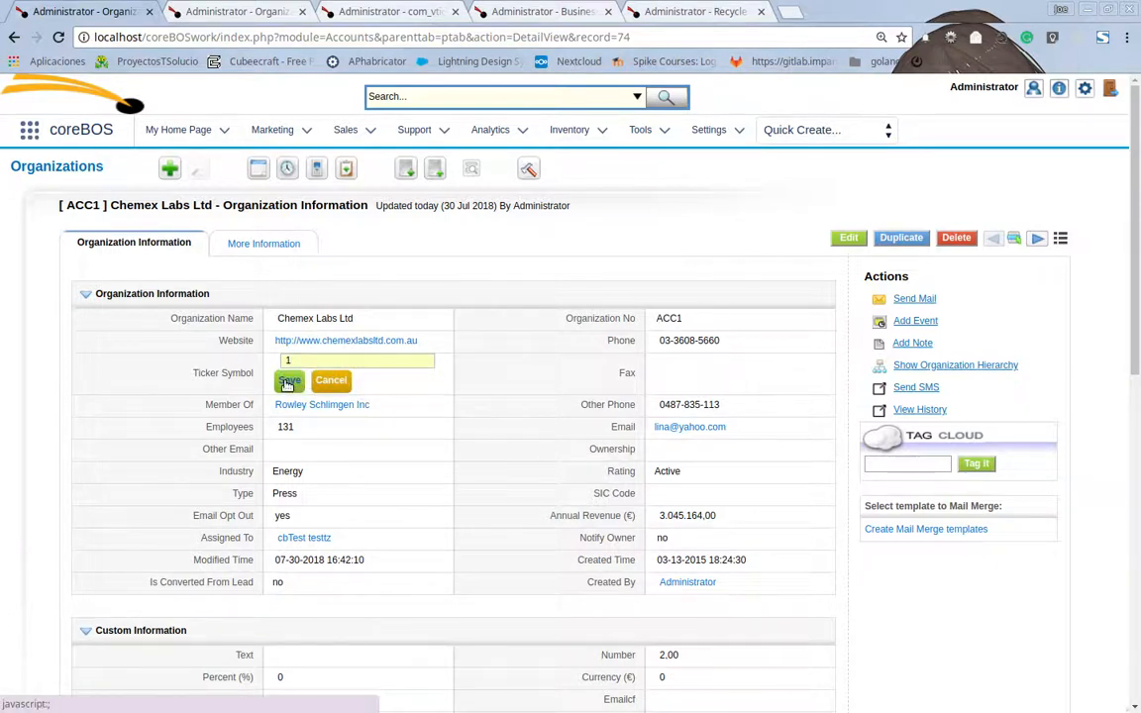
left_click(288, 382)
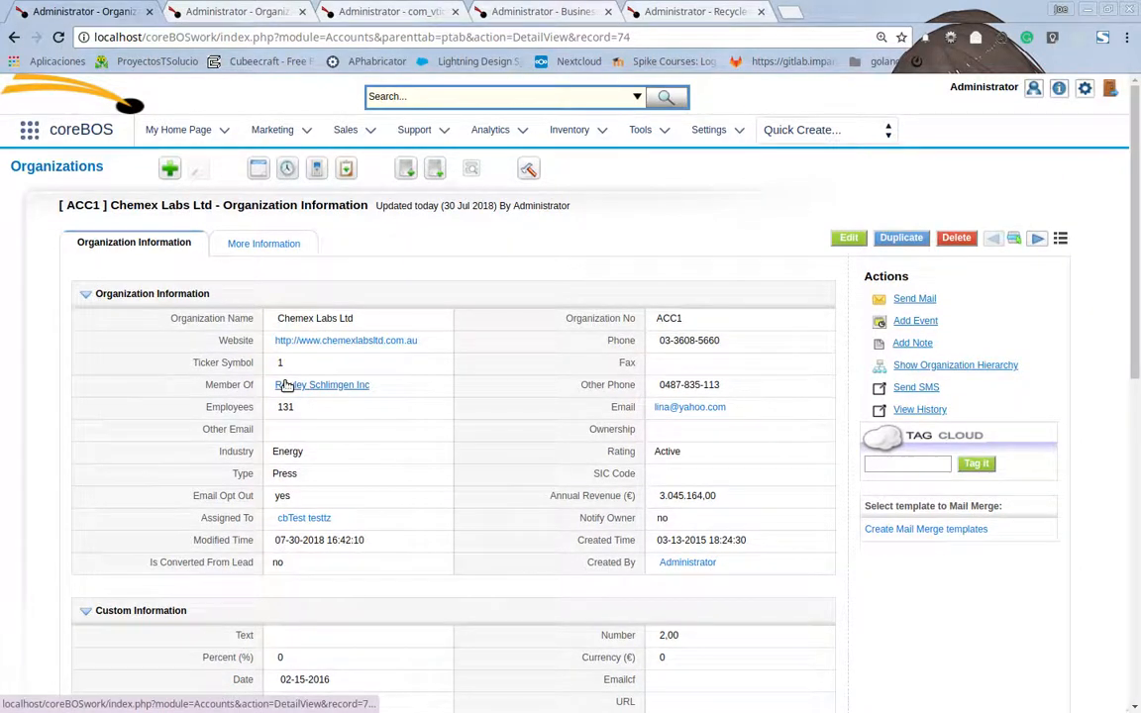
Refresh the organization's related lists and filter Activities by All to check the effect of the unconditioned task
left_click(235, 11)
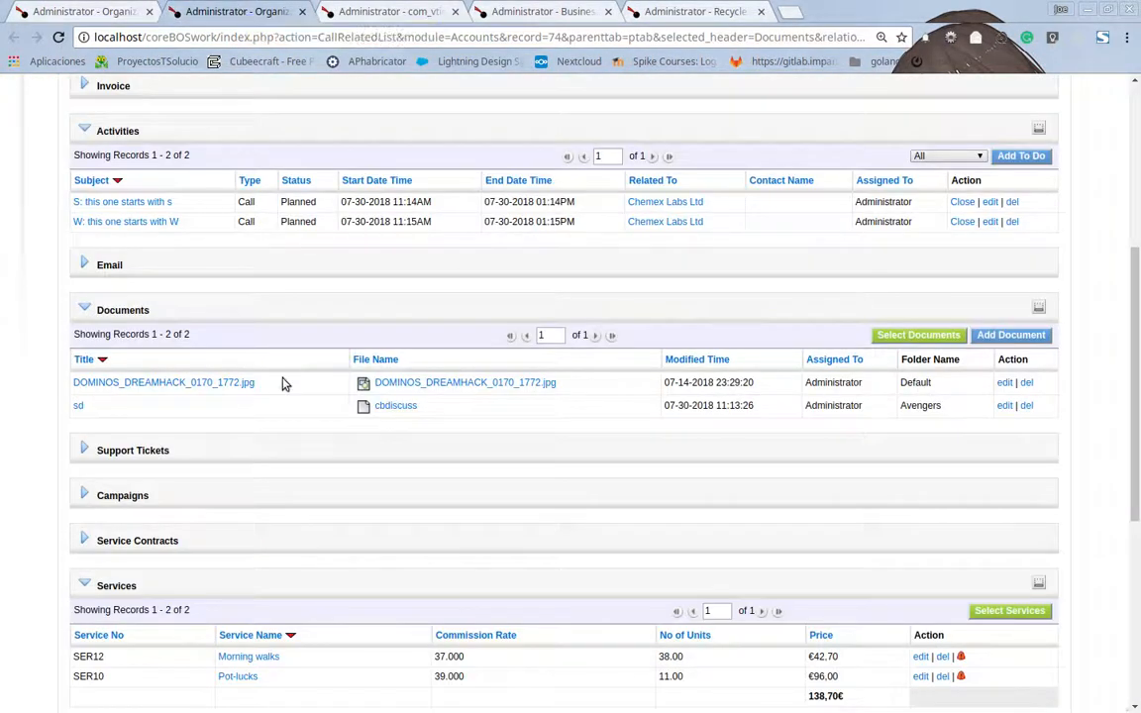
left_click(58, 37)
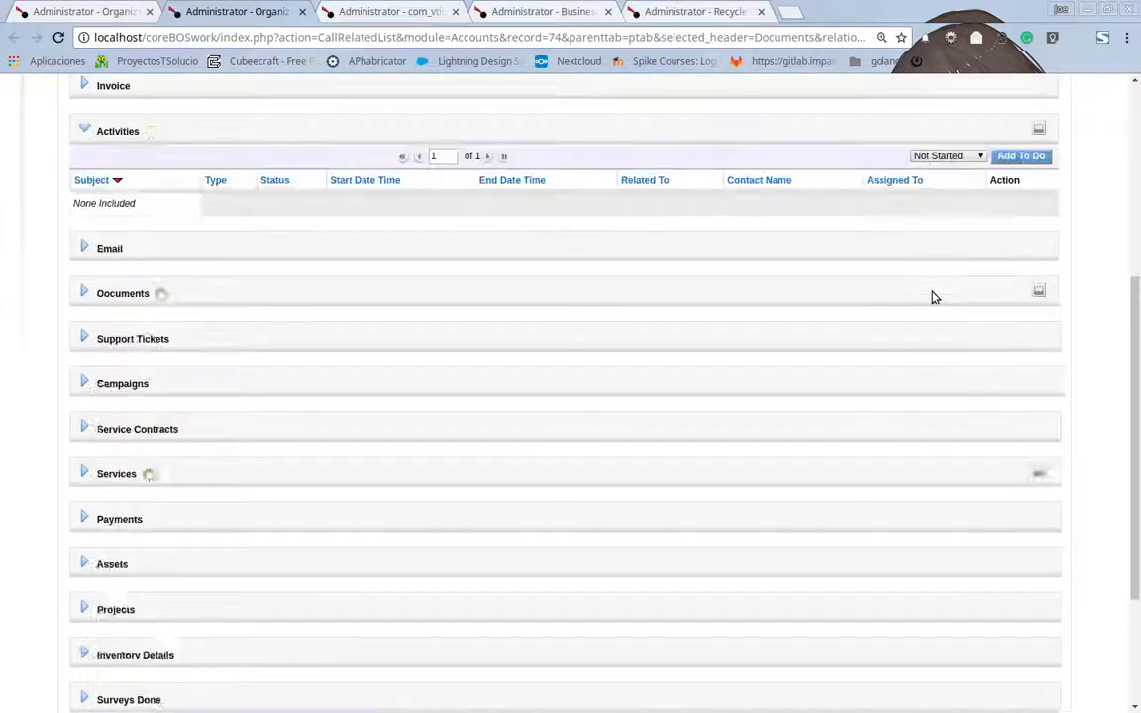
left_click(928, 159)
left_click(935, 169)
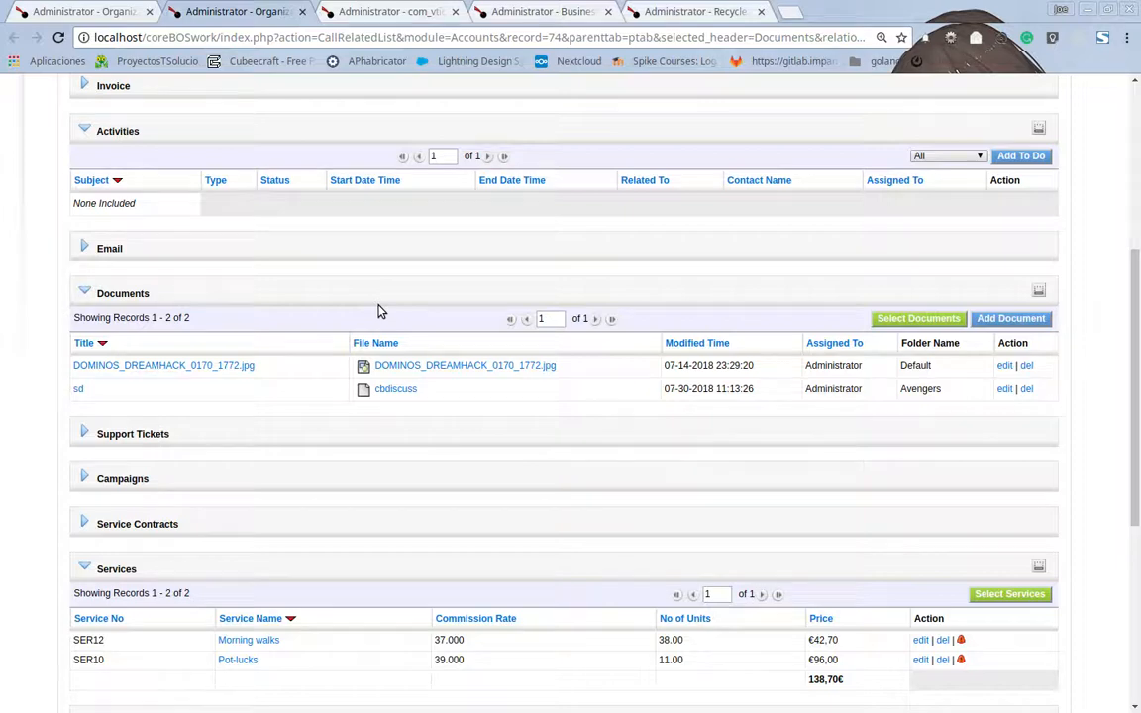
Restore the deleted To Dos "S: this one starts with s" and "W: this one starts with W" from the Recycle Bin
left_click(677, 11)
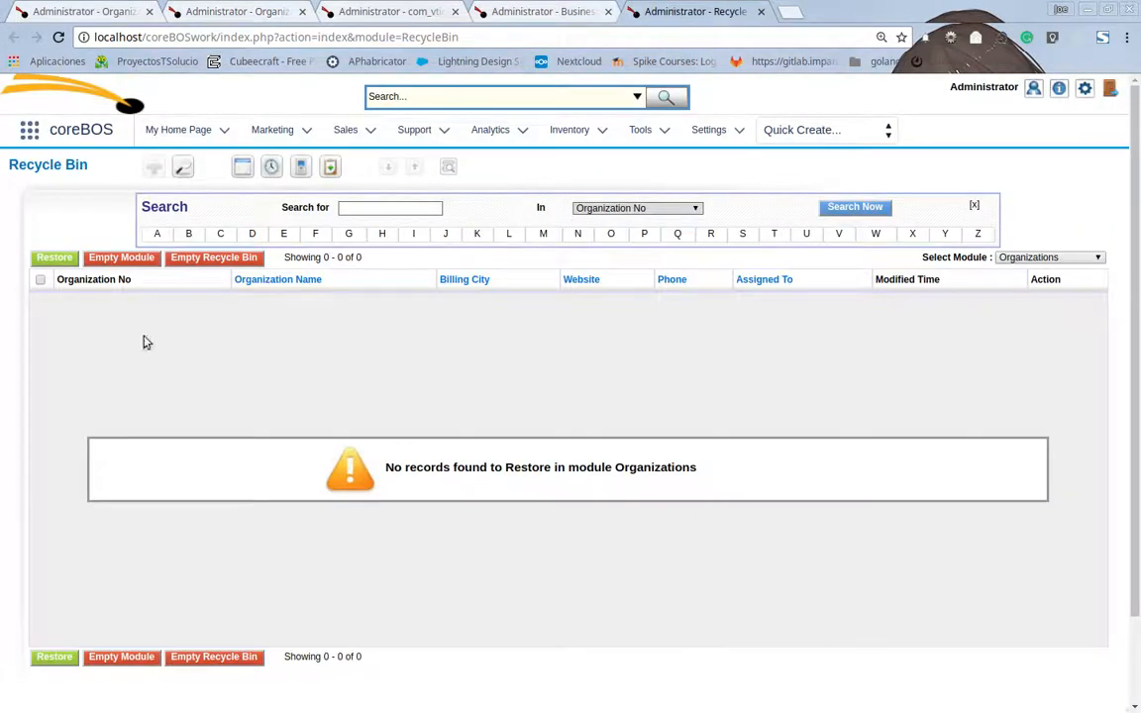
left_click(1010, 258)
scroll(1040, 416, "down", 3)
left_click(1044, 476)
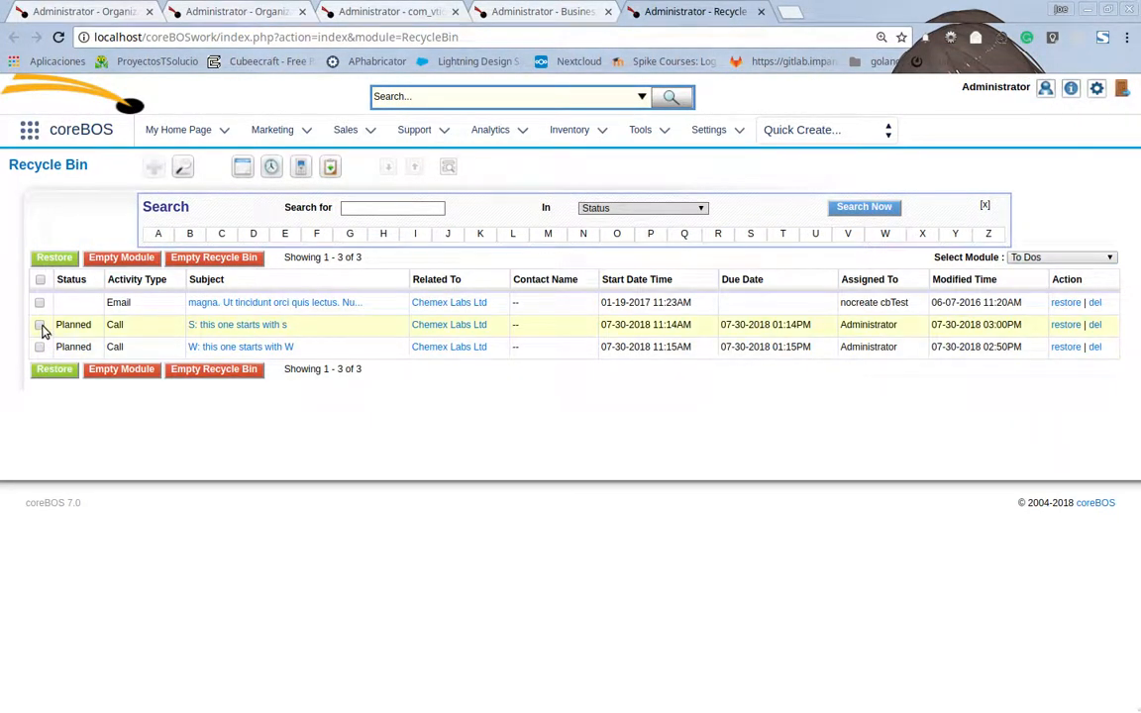
left_click(39, 325)
left_click(40, 347)
left_click(55, 369)
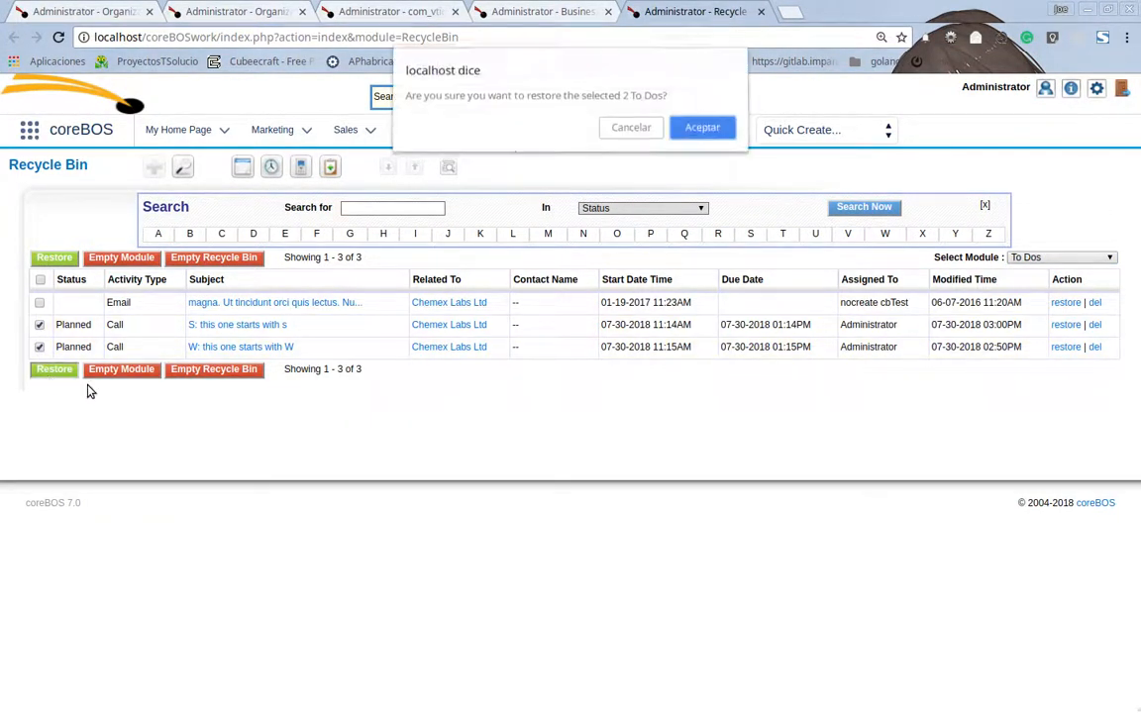
left_click(702, 129)
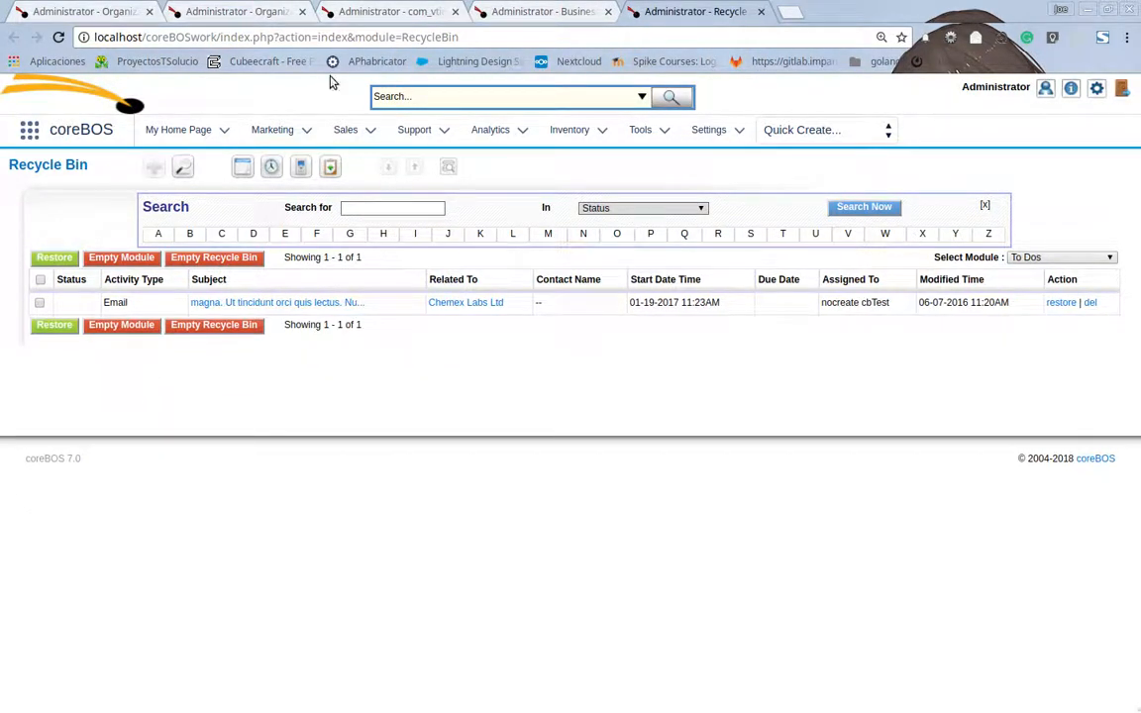
Reload the organization's related lists and show All activities to check the restored To Dos
left_click(237, 12)
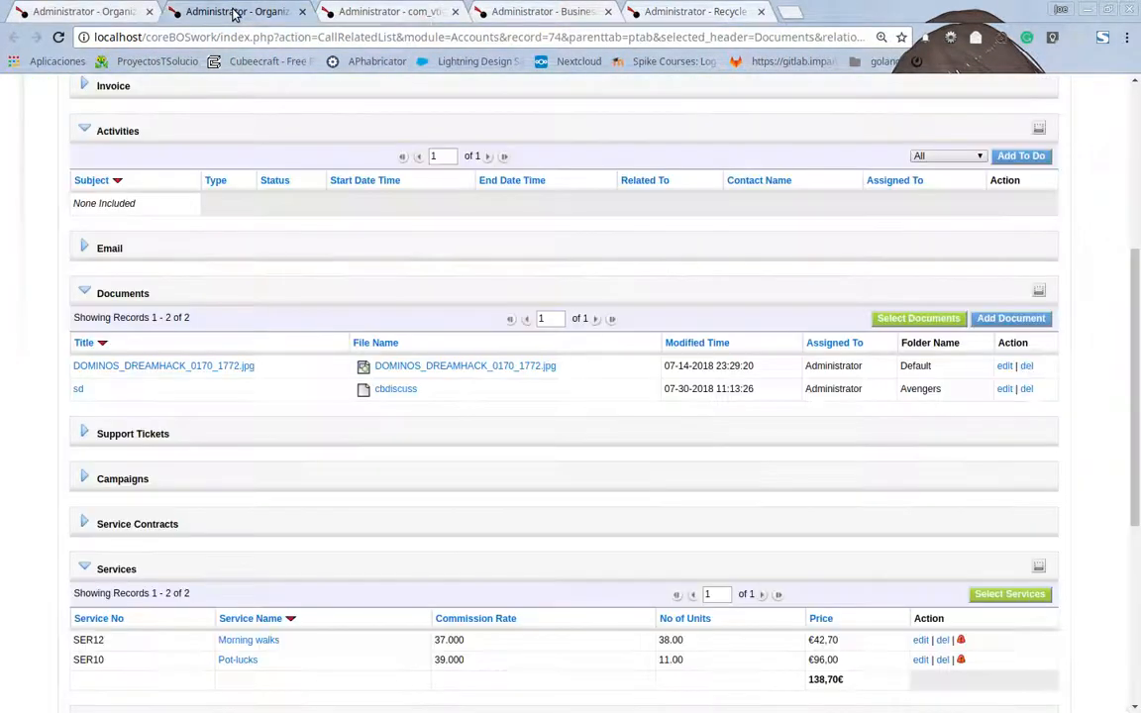
left_click(58, 37)
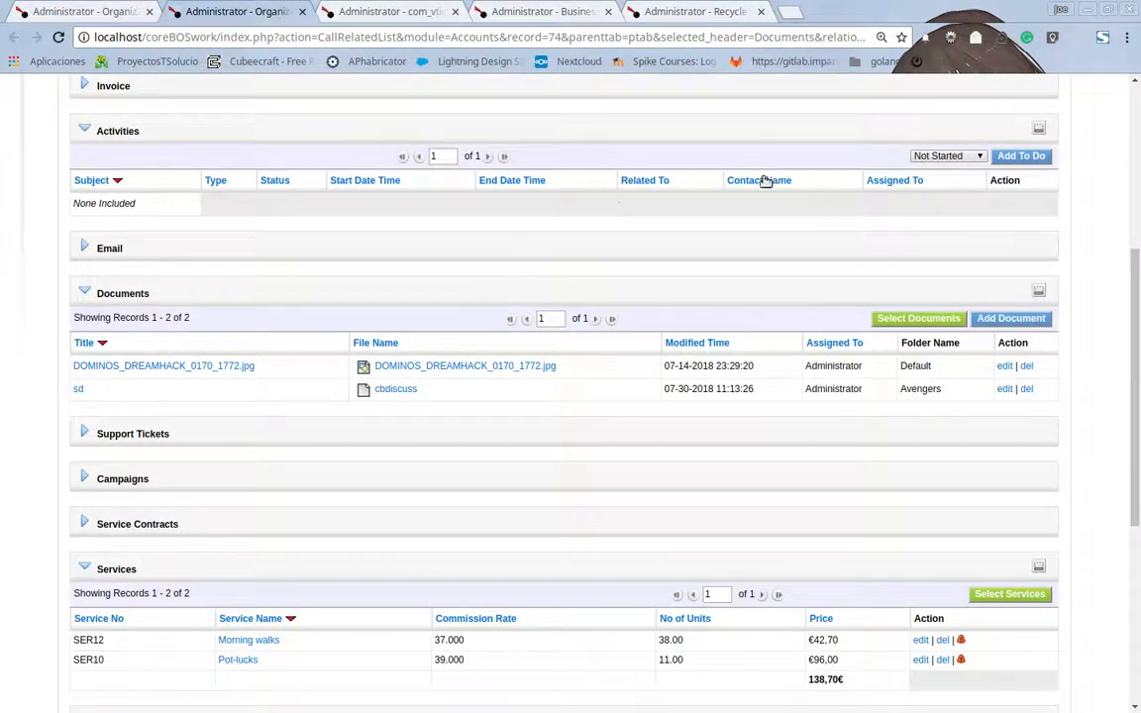
left_click(946, 156)
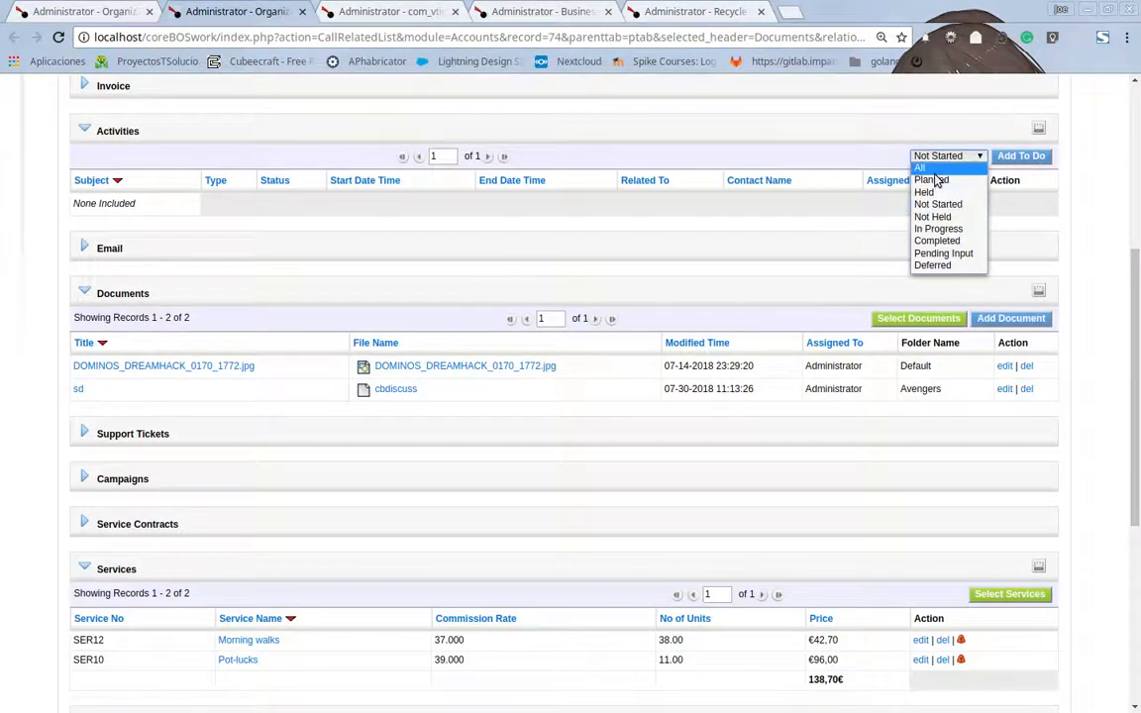
left_click(935, 166)
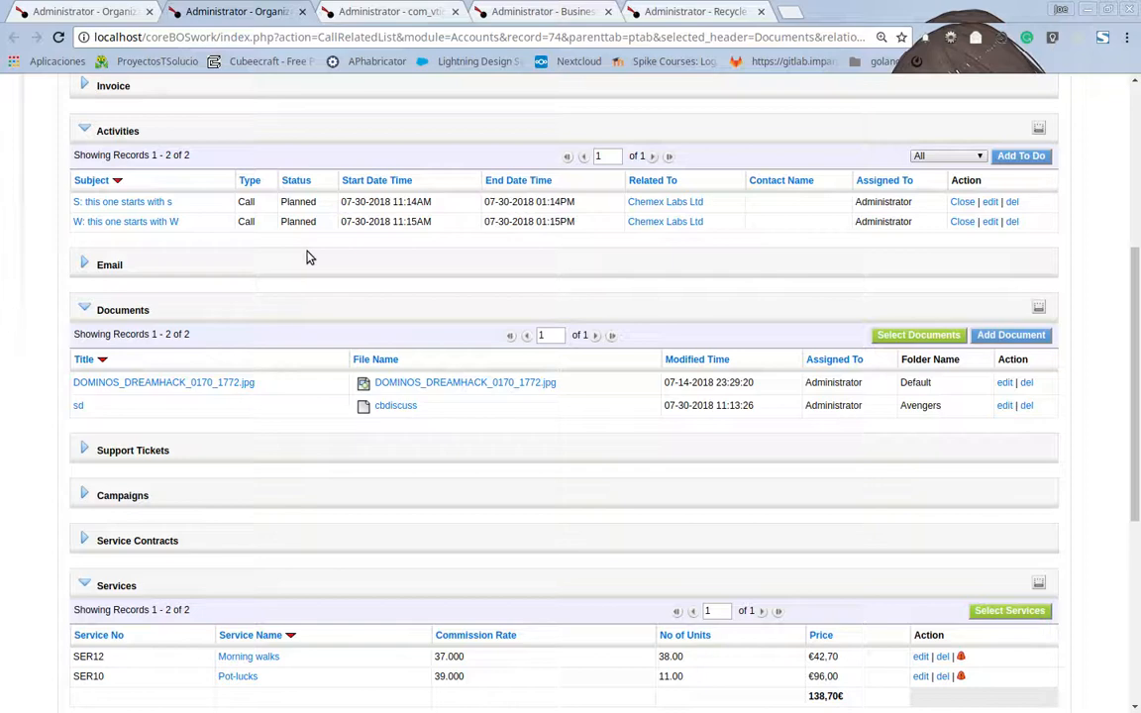
Assign the business map "Activity Subject starts with S" to the Delete Related task and save the task
left_click(386, 12)
scroll(416, 596, "down", 1)
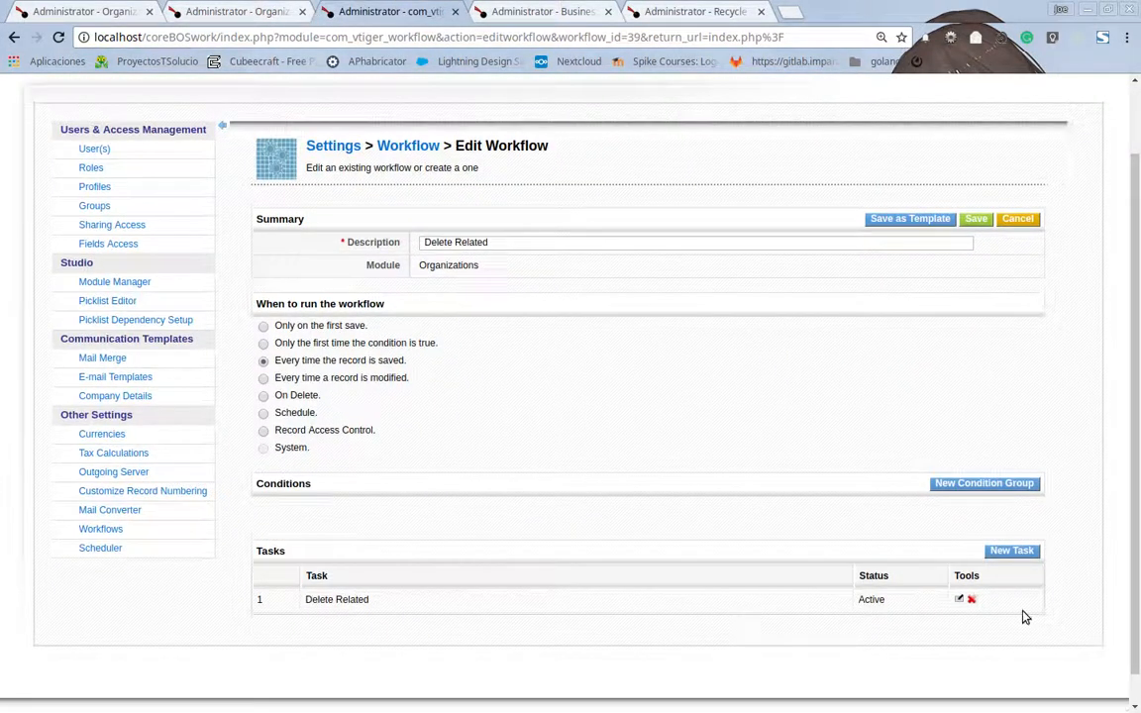
left_click(957, 599)
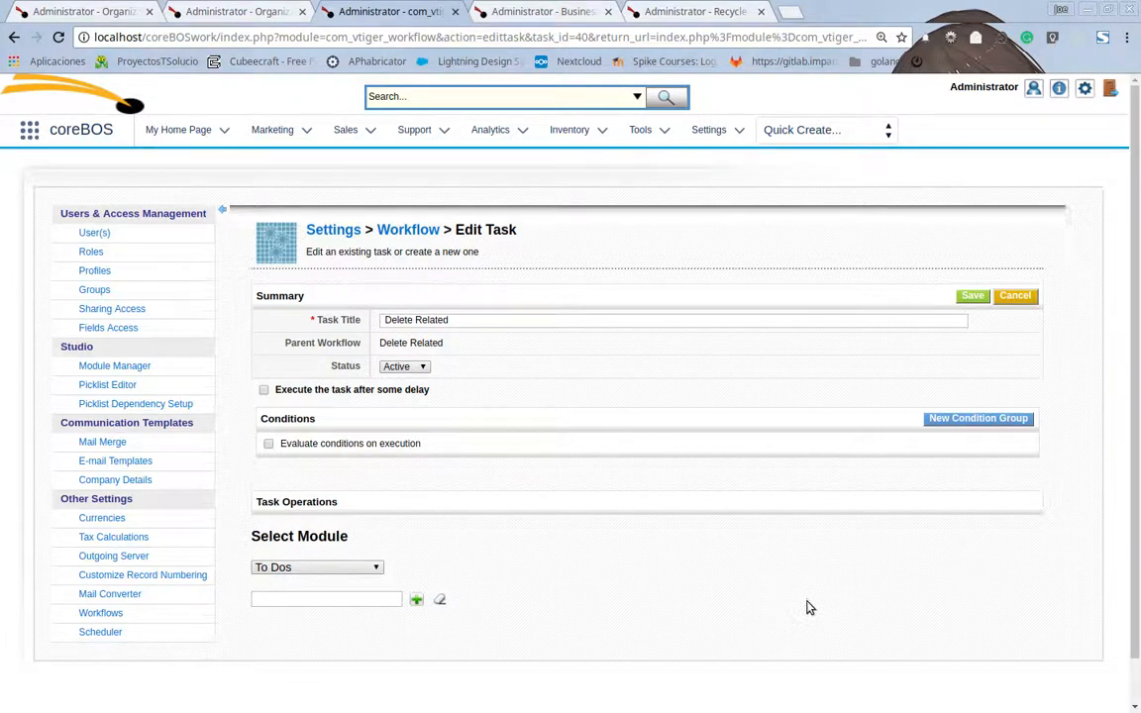
left_click(417, 601)
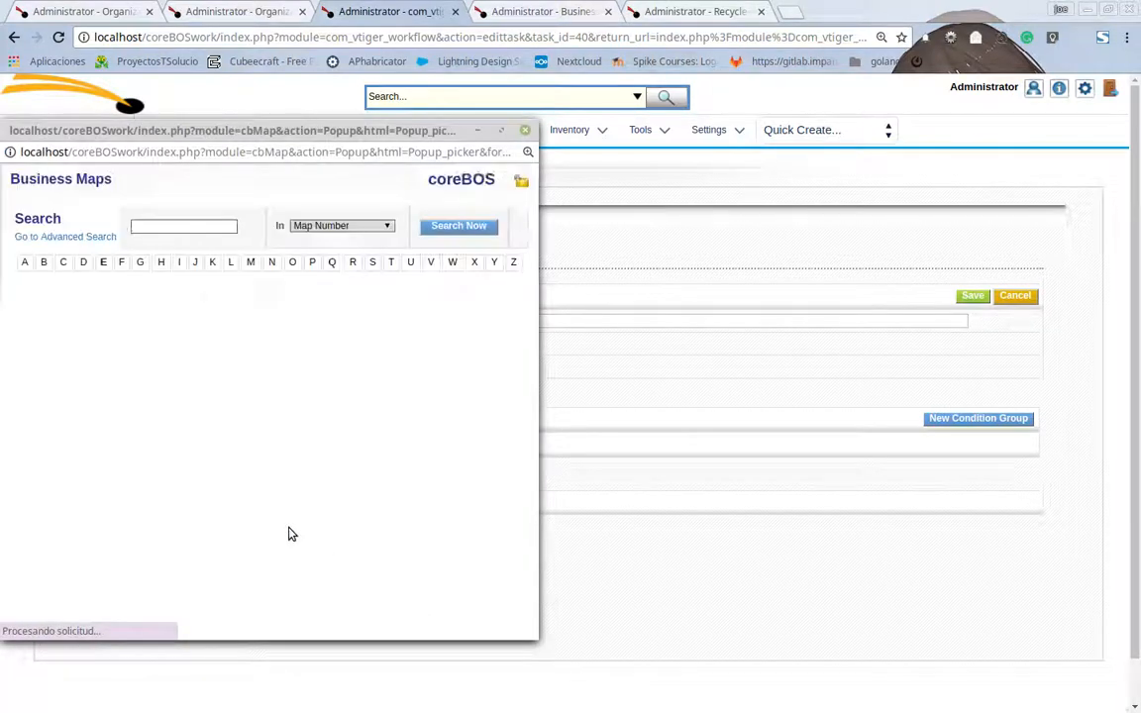
scroll(238, 376, "down", 3)
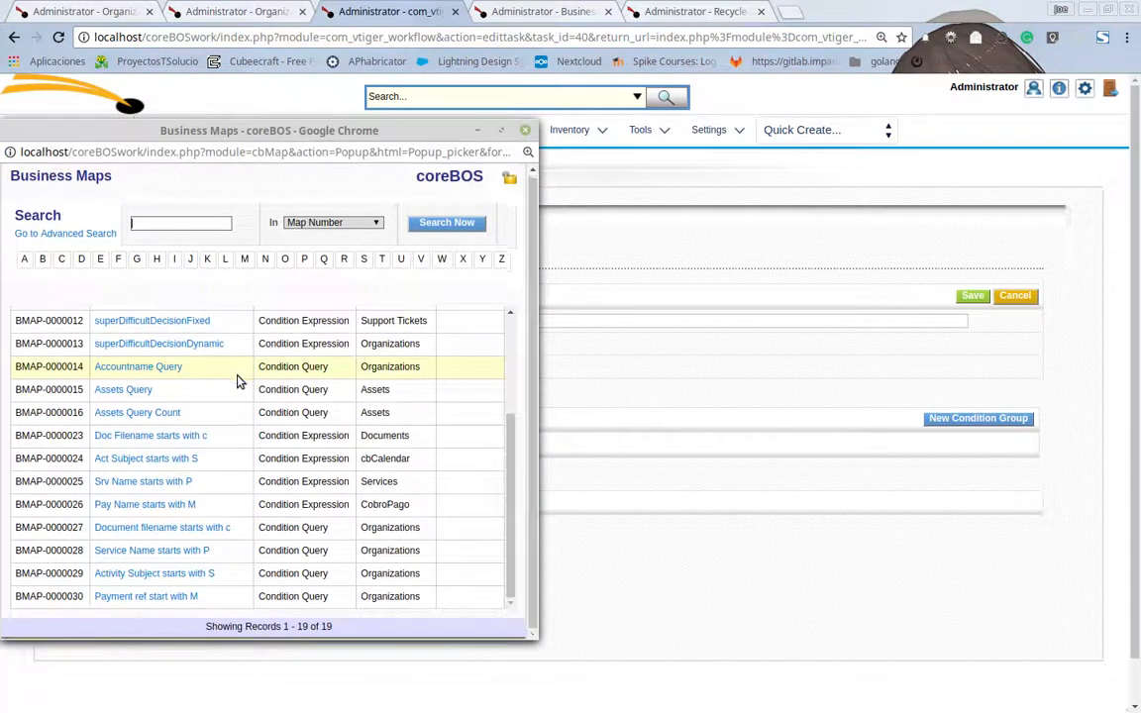
scroll(262, 411, "up", 3)
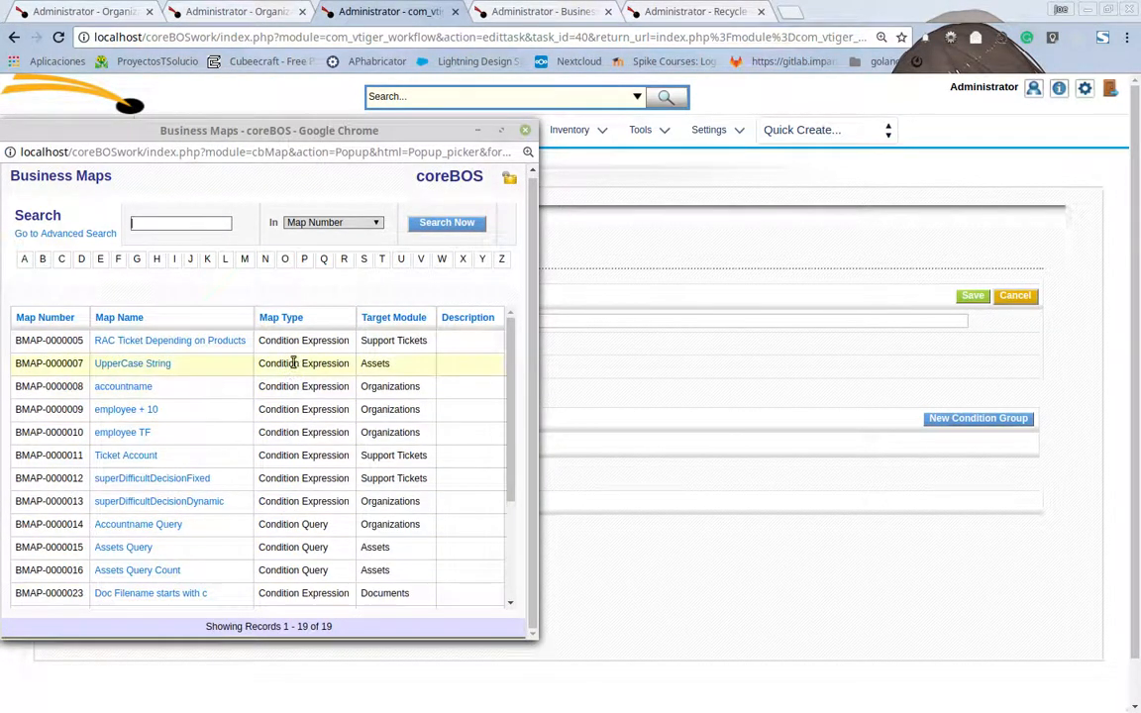
scroll(293, 364, "down", 3)
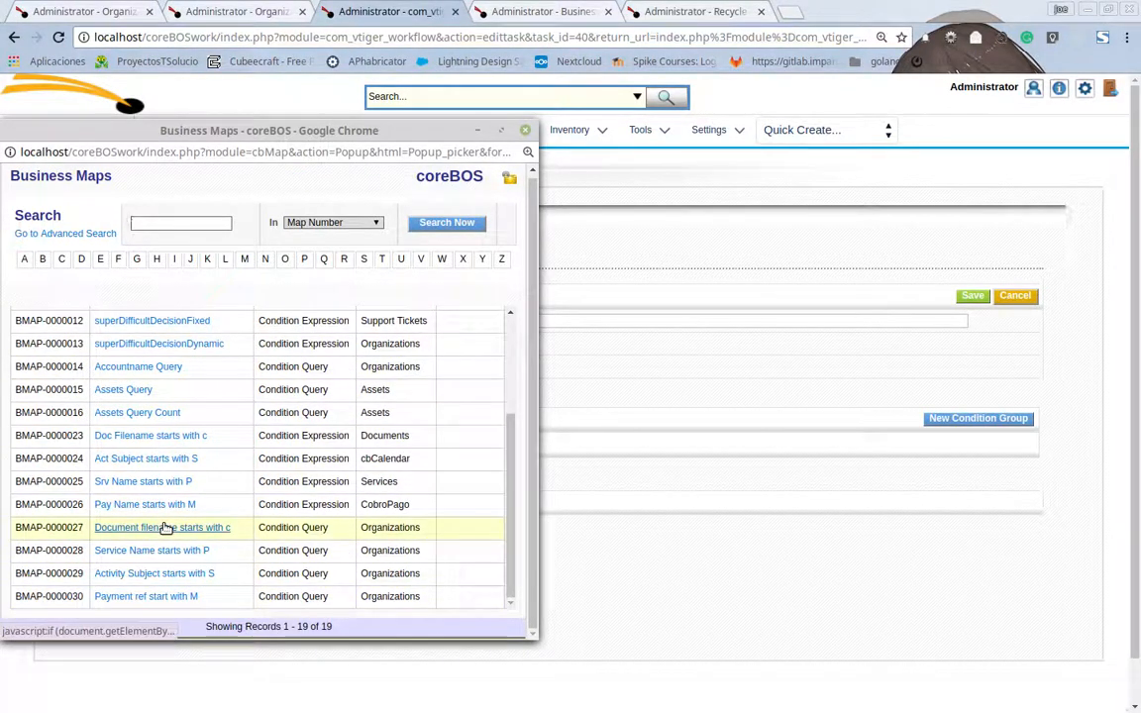
left_click(175, 579)
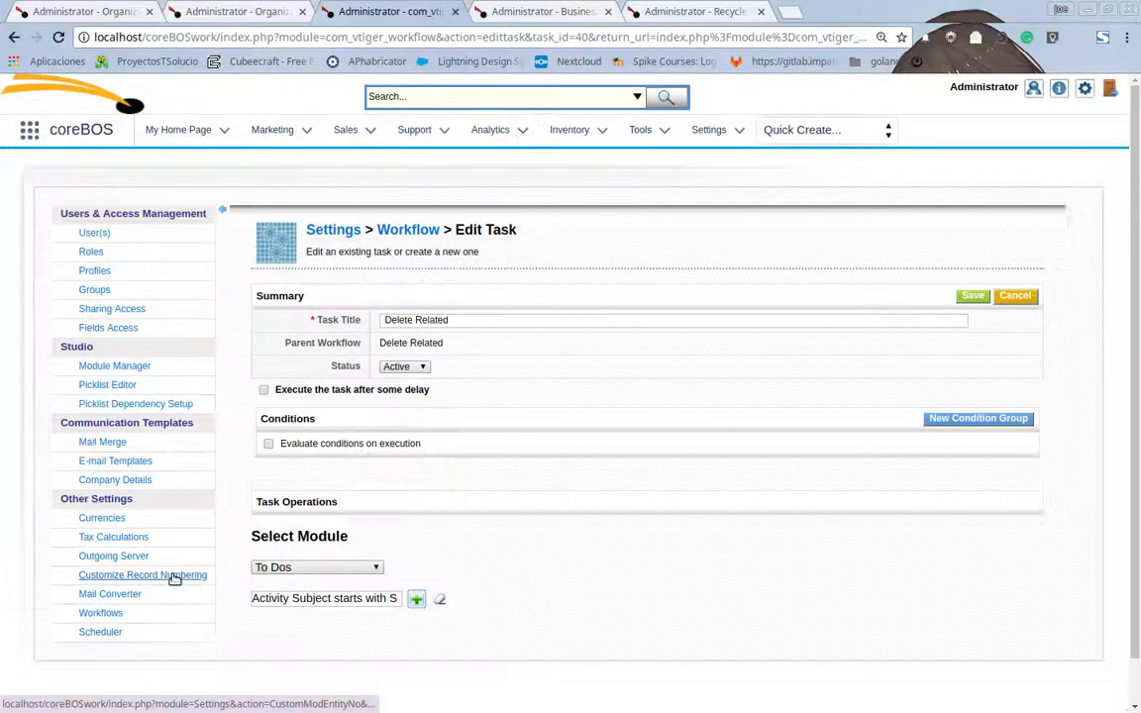
left_click(973, 297)
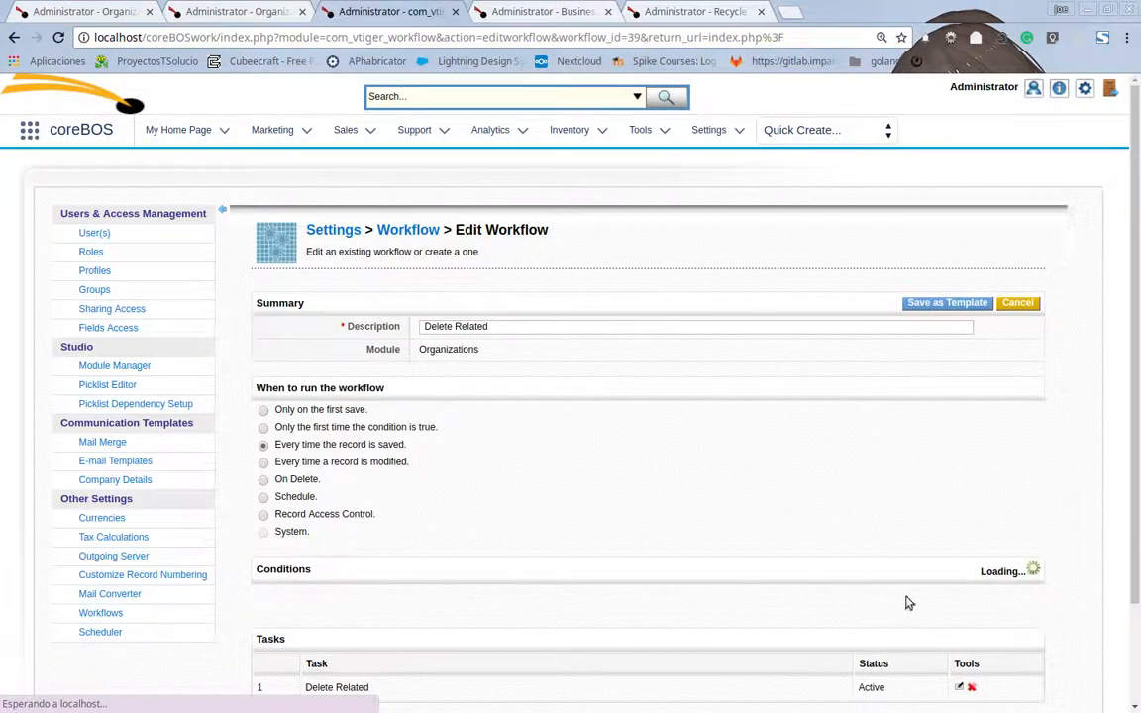
Reopen the saved Delete Related task and compare its map with the subjects in the organization's Activities list
left_click(958, 686)
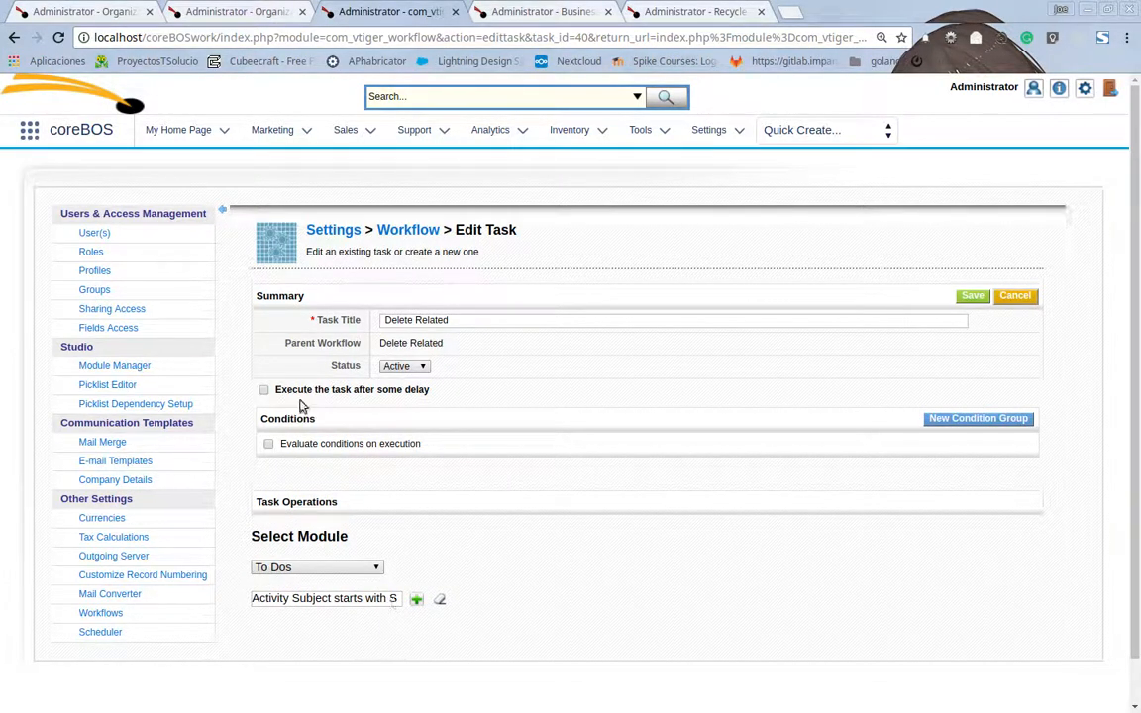
left_click(198, 10)
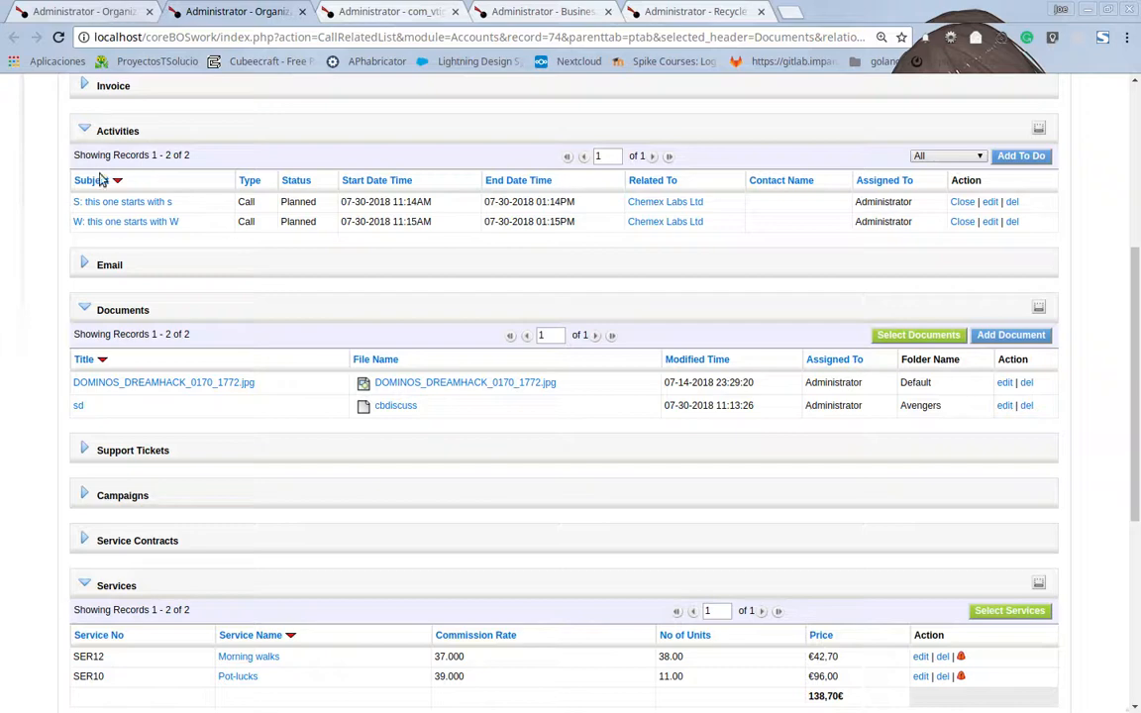
left_click(140, 202)
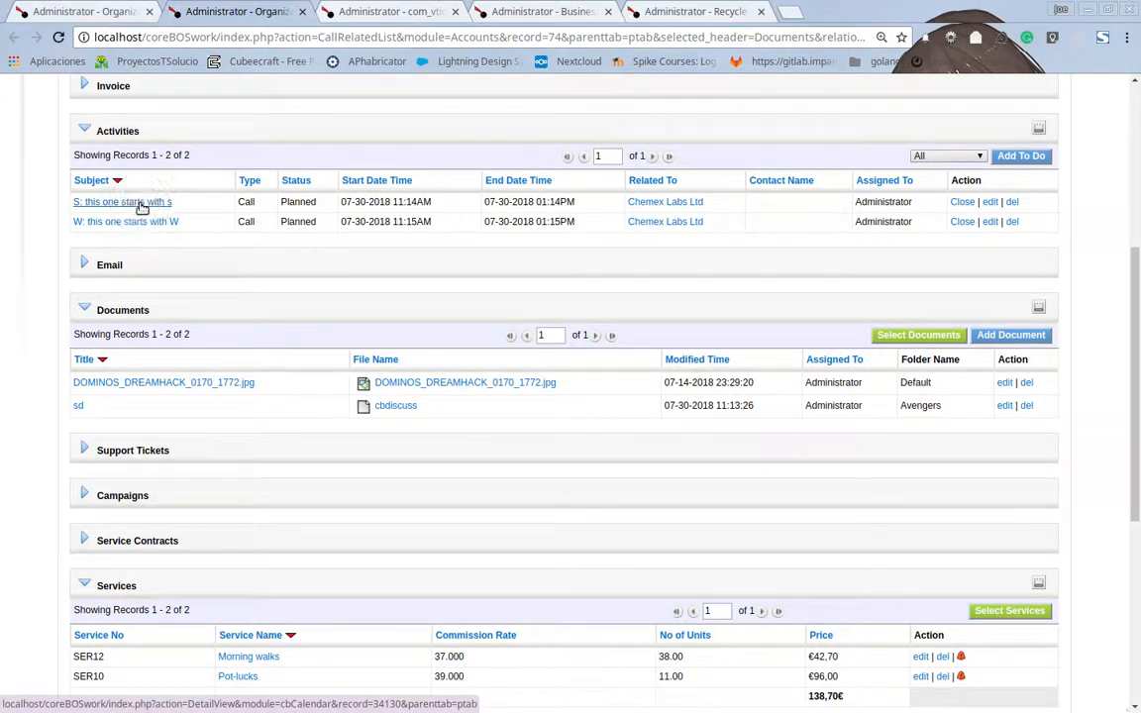
Set Chemex Labs Ltd's ticker symbol to 2 and save it to trigger the workflow again
left_click(103, 10)
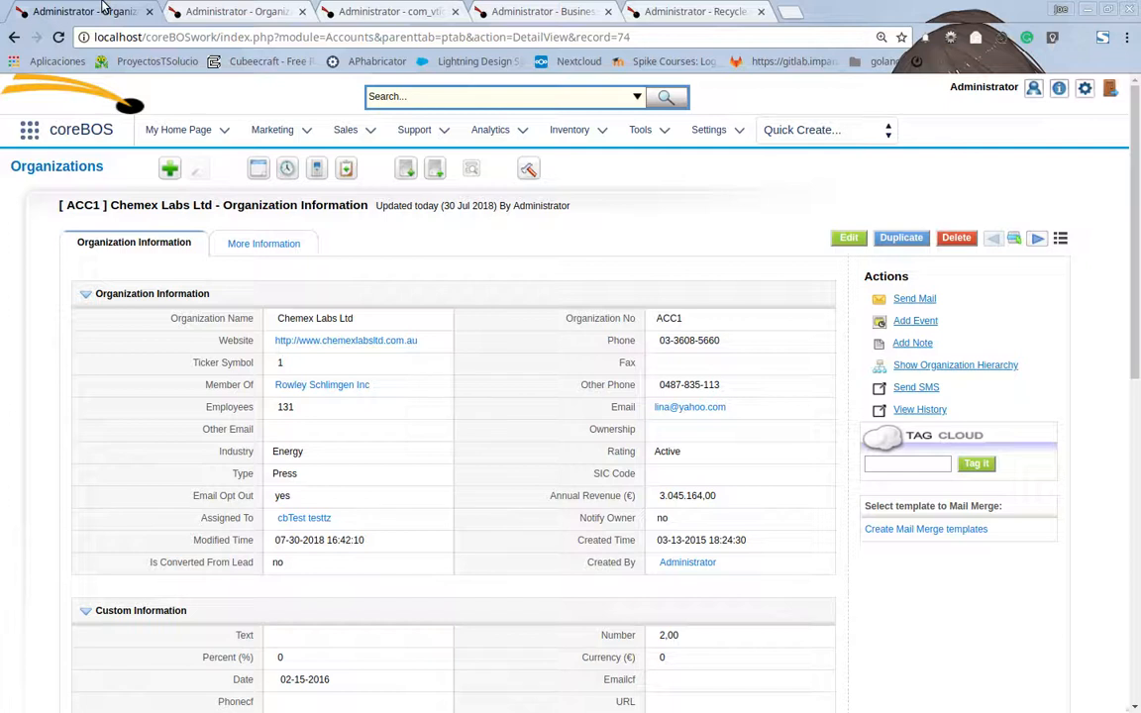
left_click(327, 363)
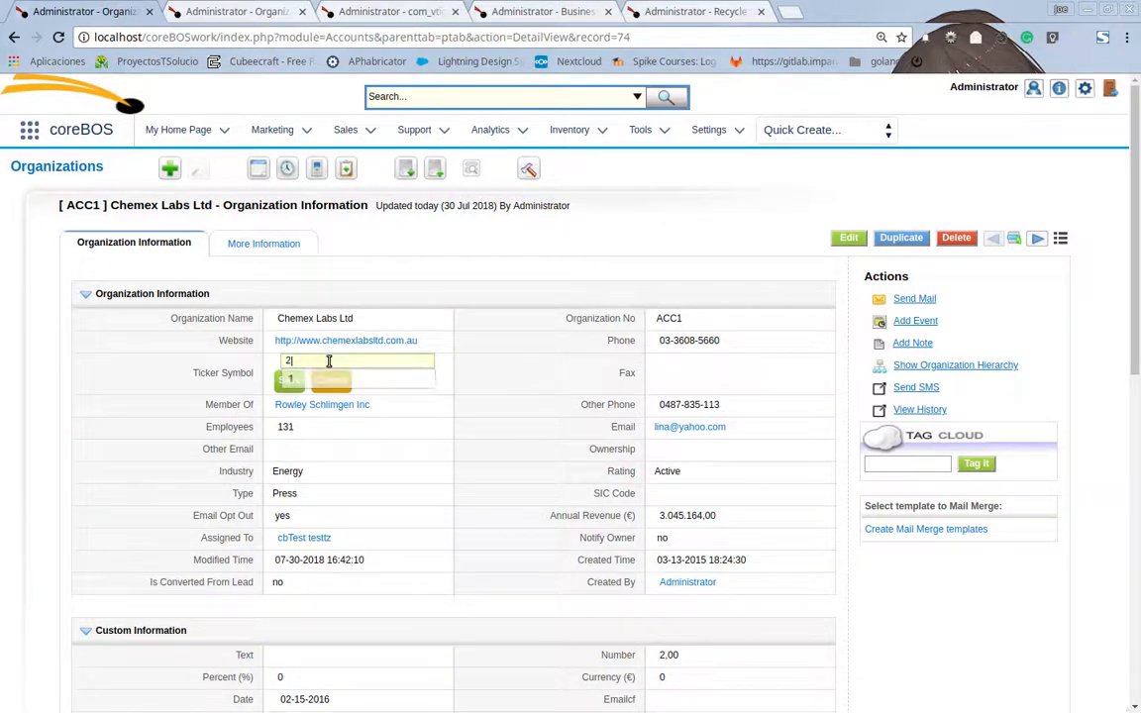
key("BackSpace")
type("2")
left_click(289, 383)
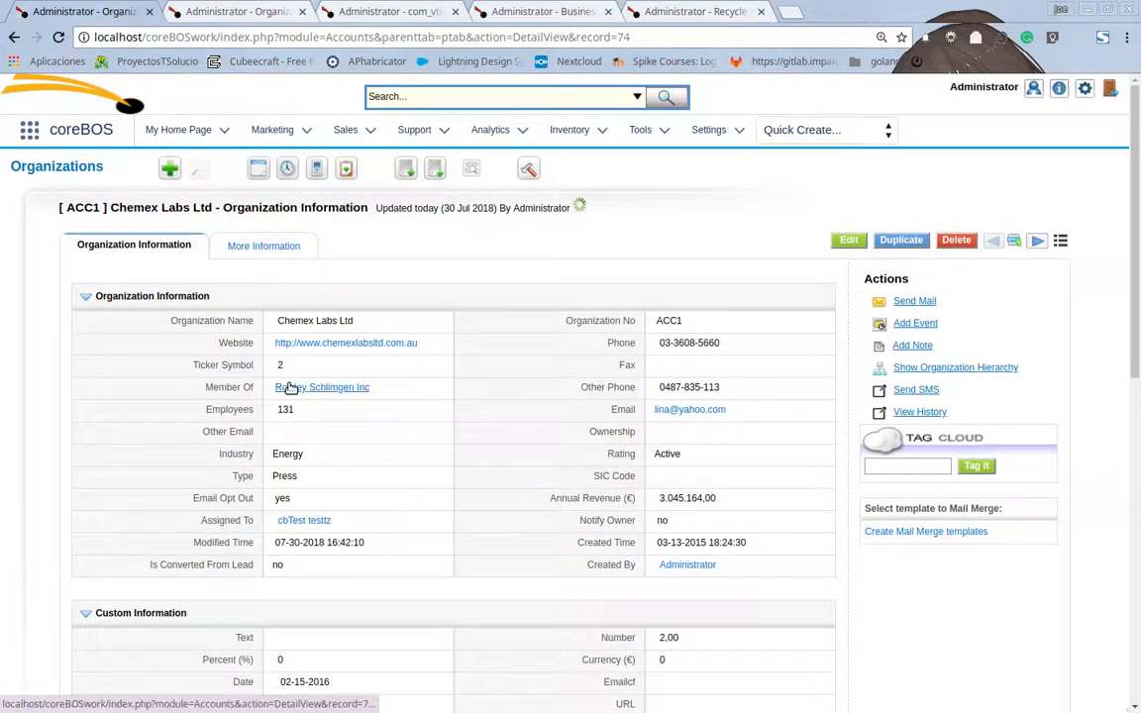
Refresh the related lists and show All activities to check which To Dos the map-filtered task deleted
left_click(198, 10)
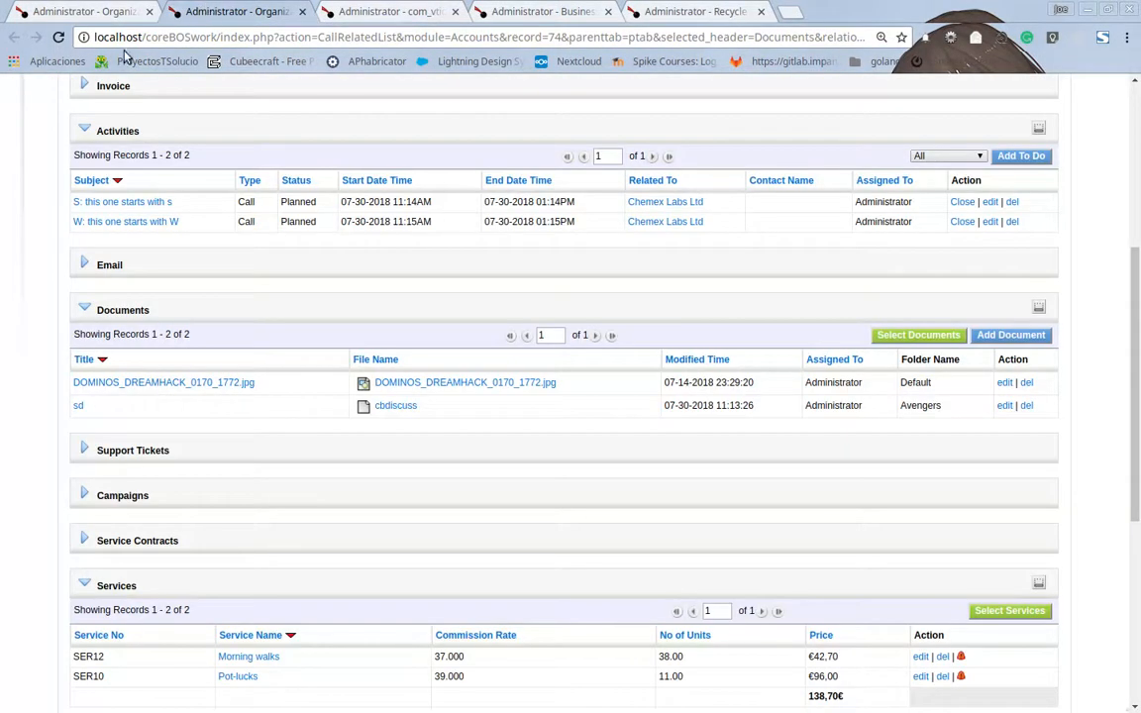
left_click(58, 37)
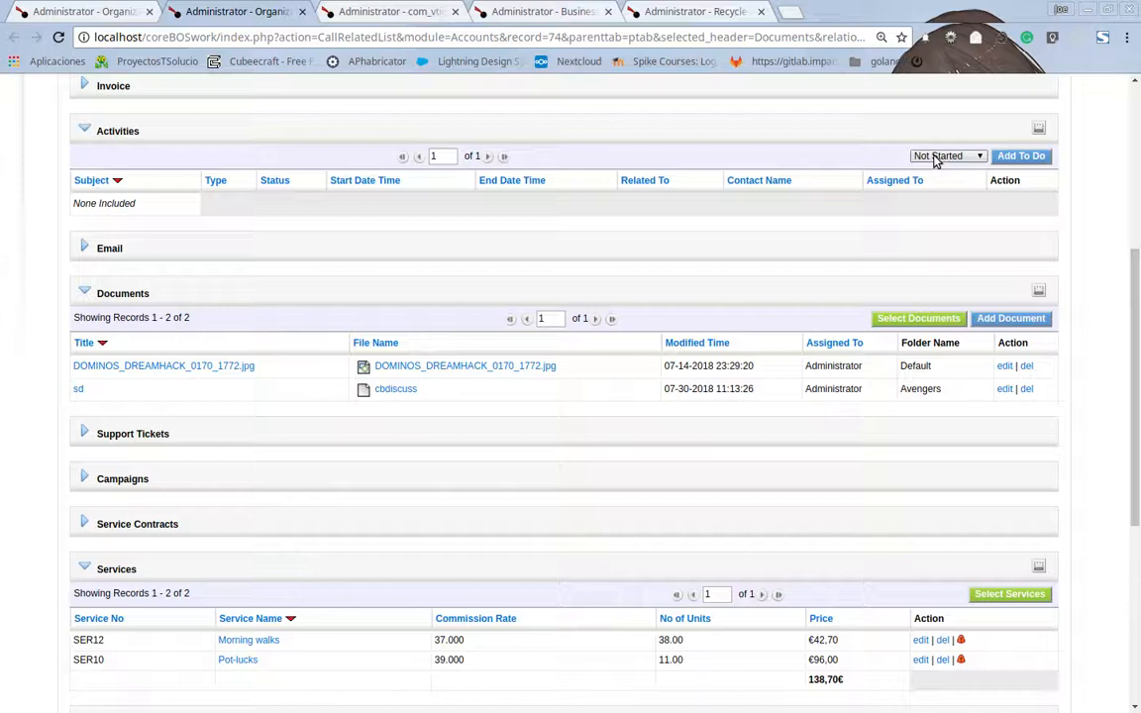
left_click(936, 157)
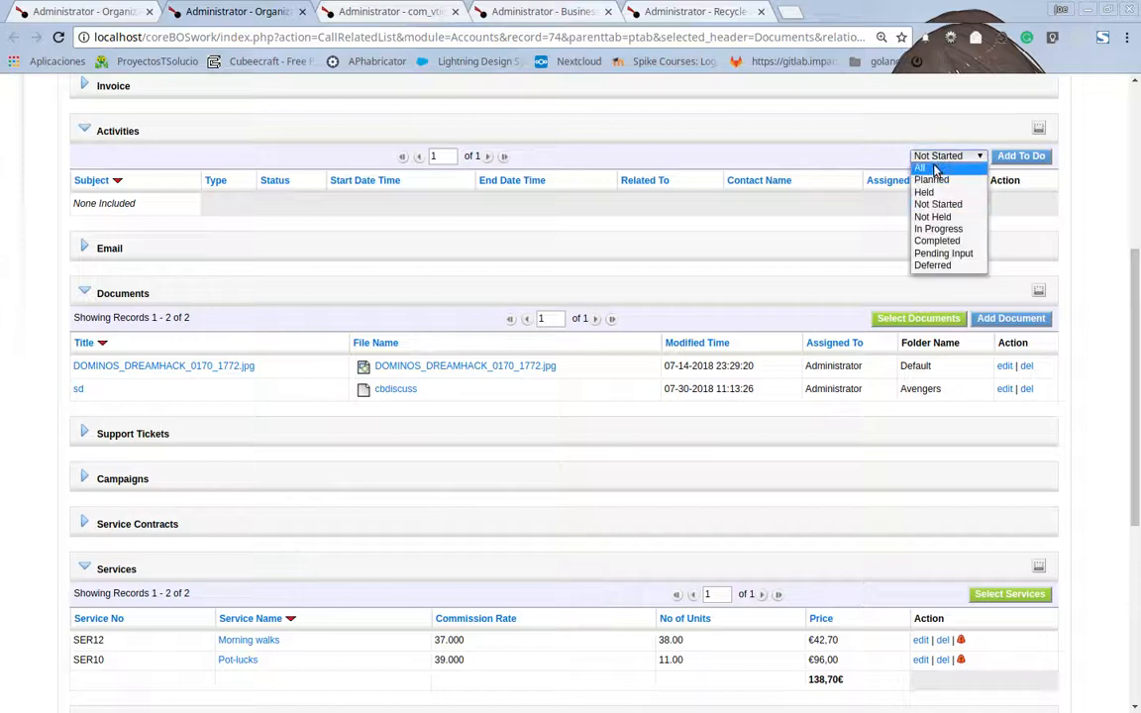
left_click(935, 168)
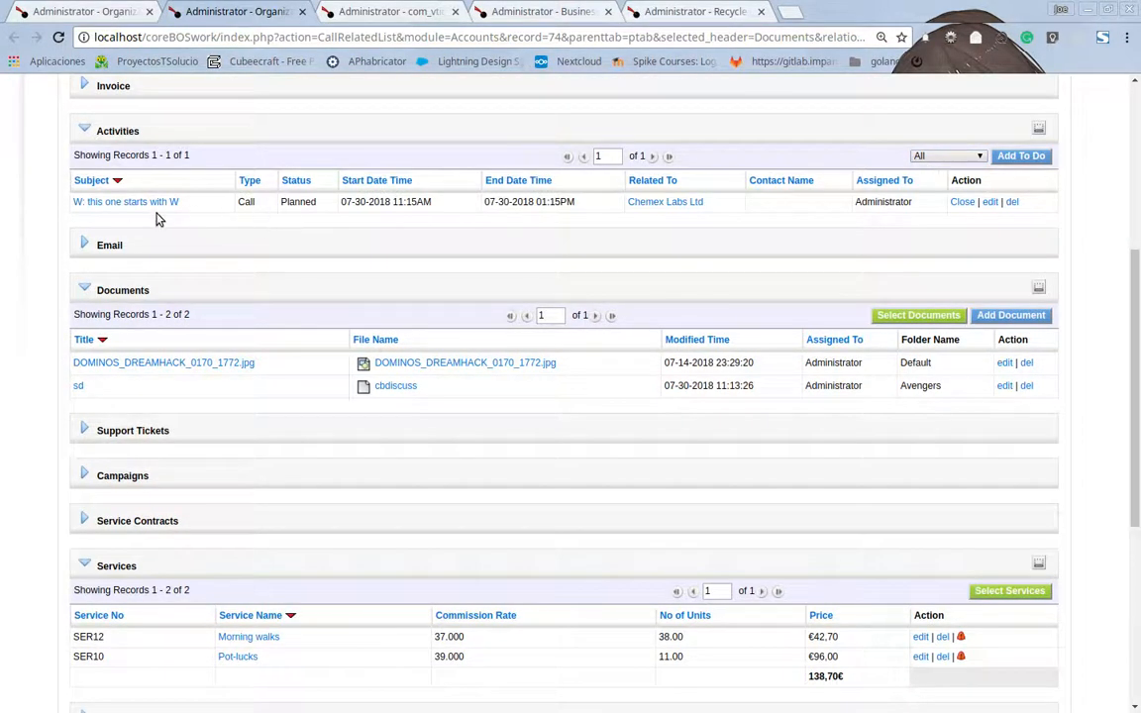
List the deleted To Dos in the Recycle Bin and compare them with Chemex Labs Ltd's Activities list
left_click(656, 11)
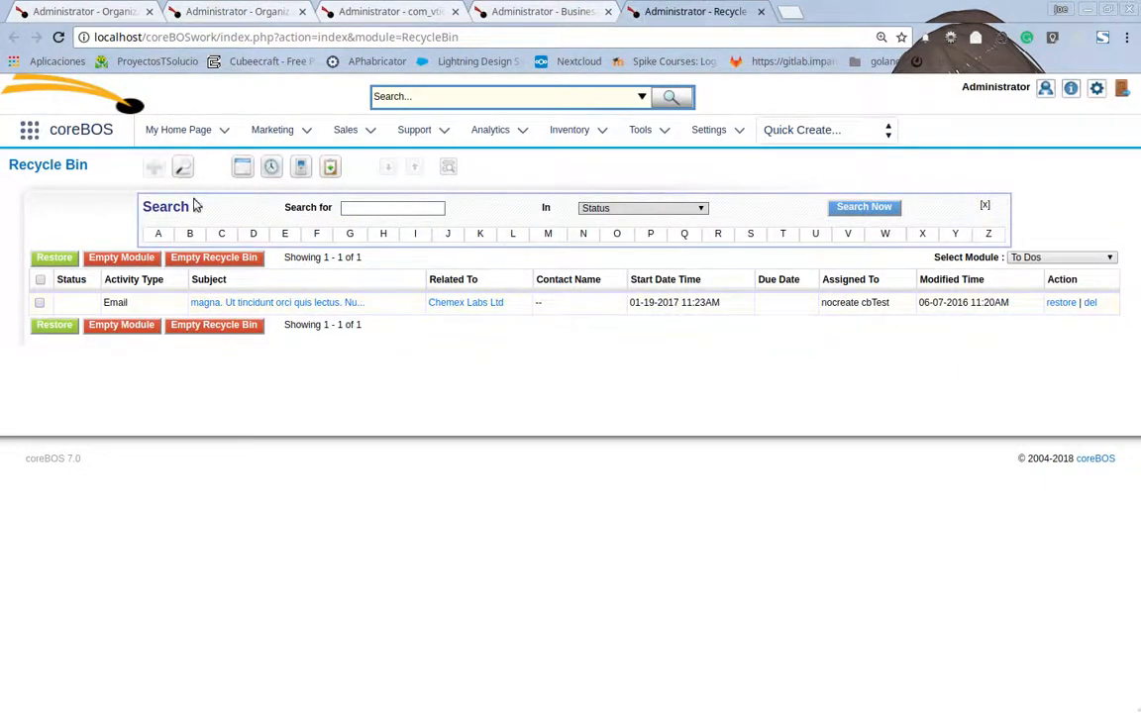
left_click(1055, 257)
scroll(1058, 437, "down", 1)
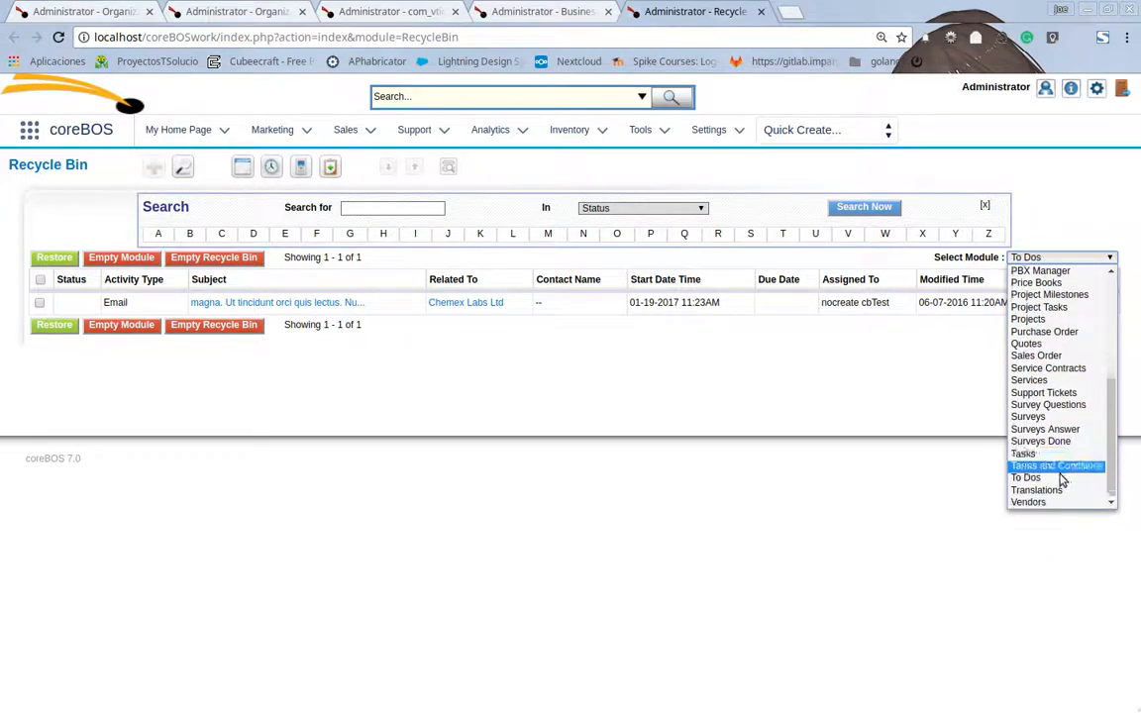
left_click(1040, 490)
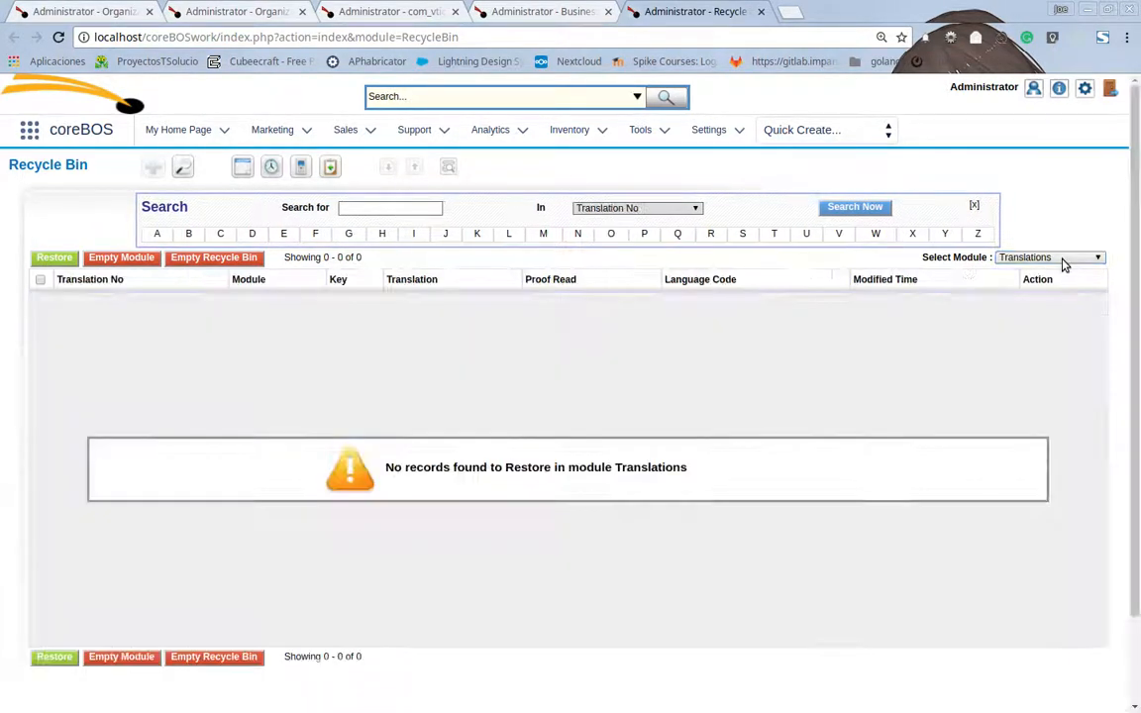
left_click(1062, 260)
left_click(1055, 490)
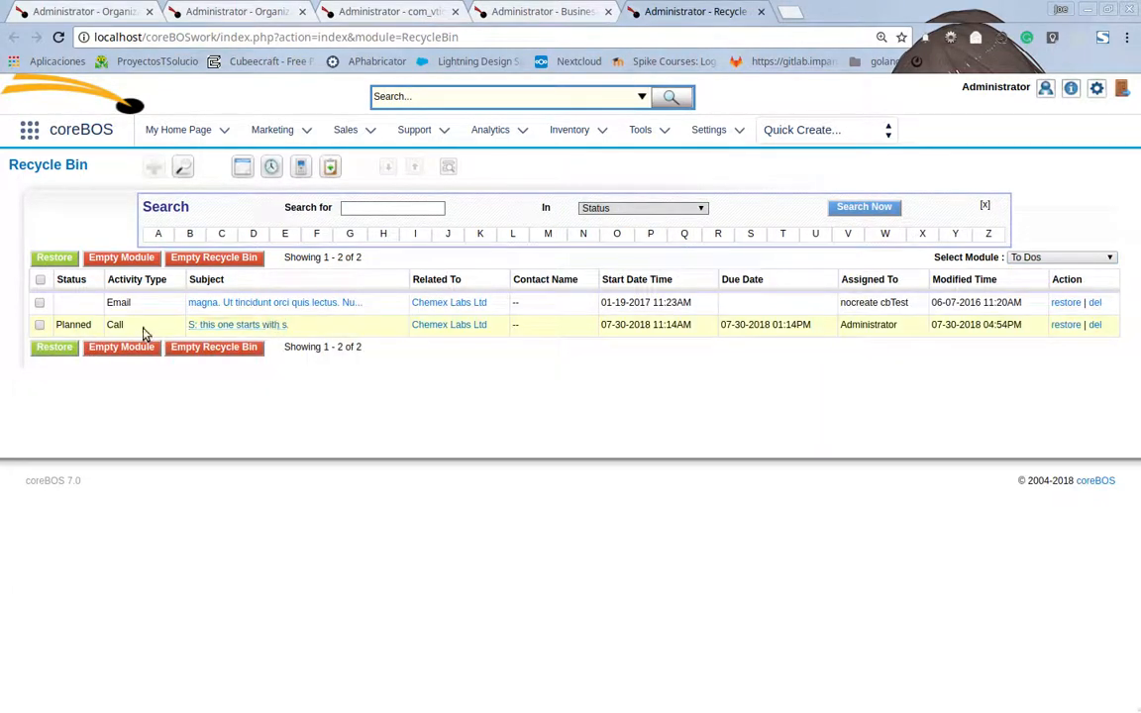
left_click(220, 10)
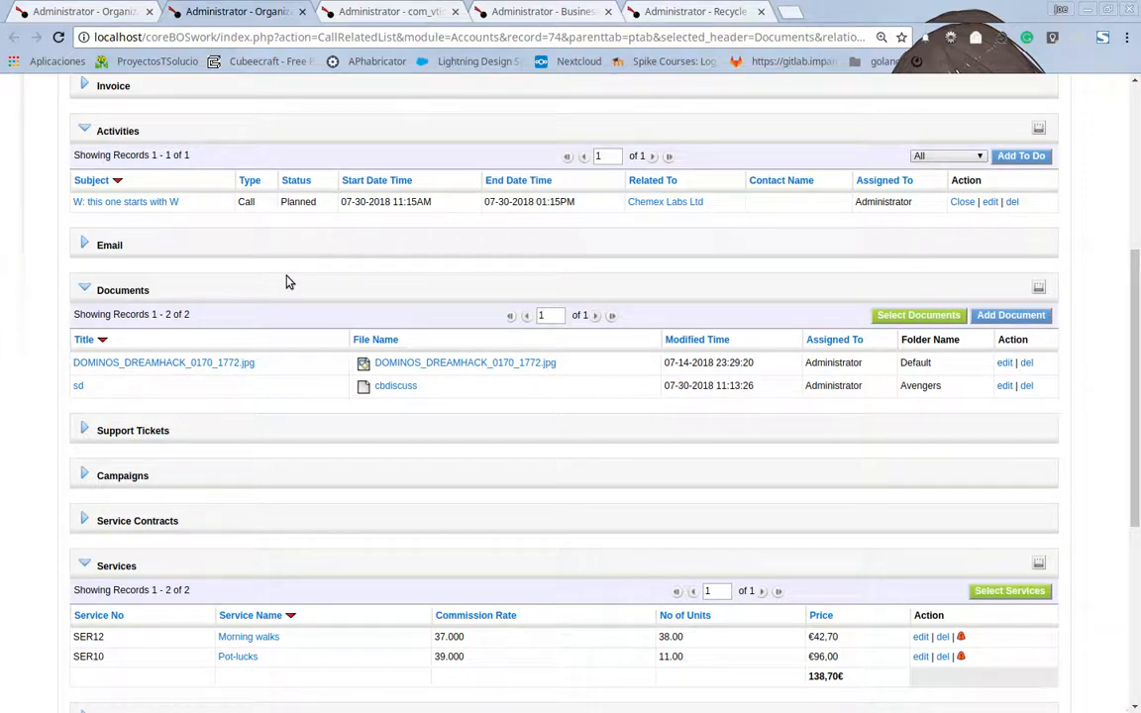
Open the business map "Act Subject starts with S" and examine its condition expression
left_click(504, 12)
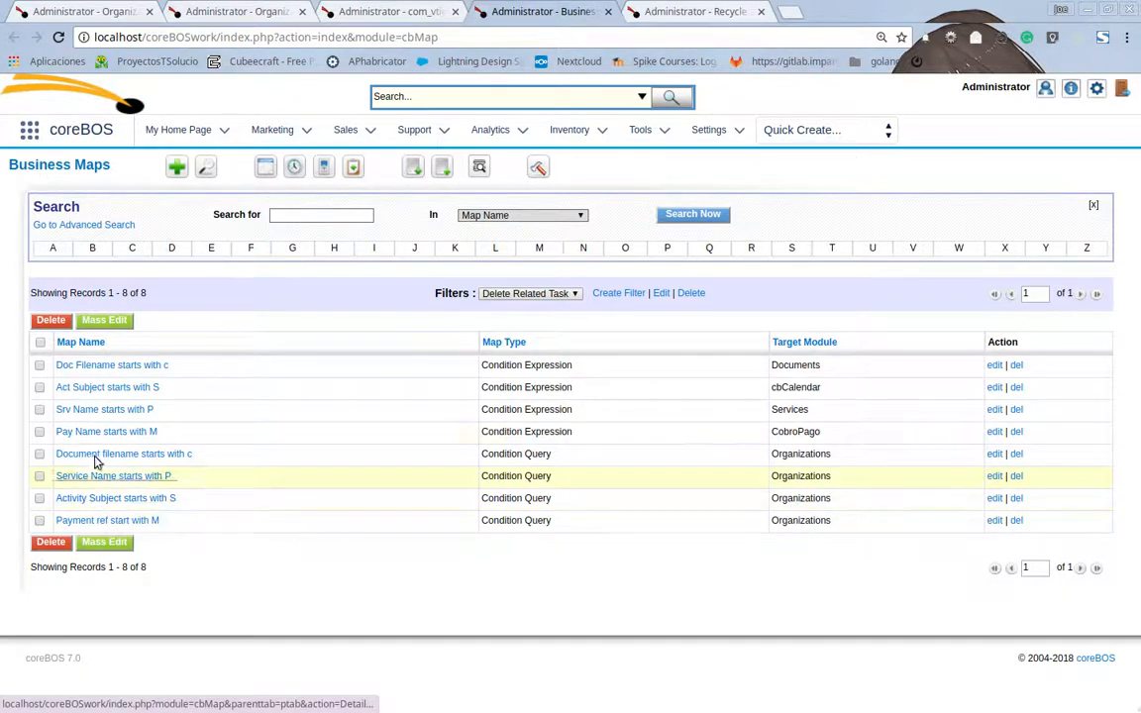
left_click(96, 389)
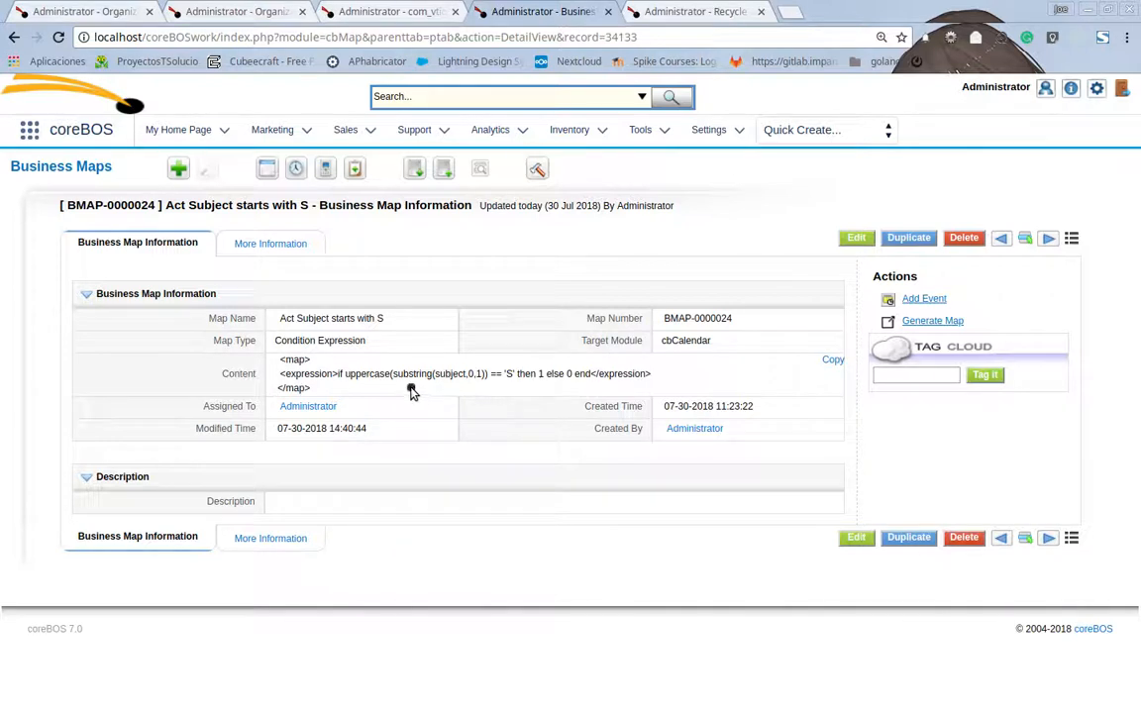
left_click(411, 391)
Reselect the business map "Activity Subject starts with S" for the Delete Related task, save it and reopen the task
left_click(374, 9)
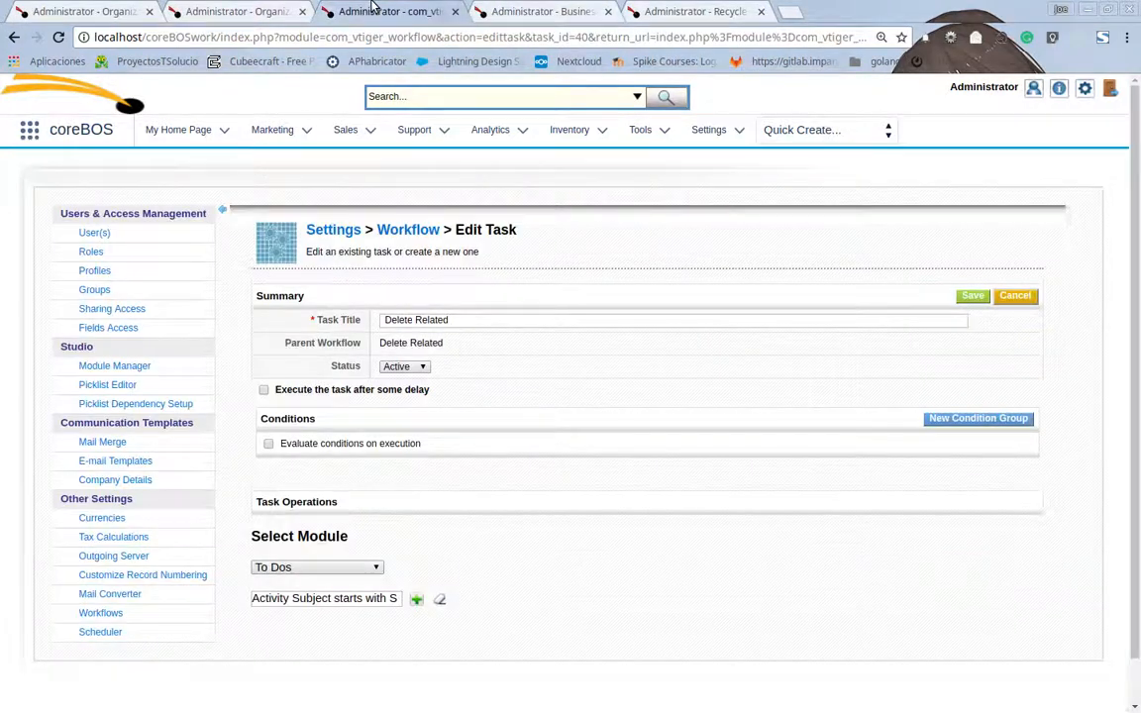
left_click(417, 600)
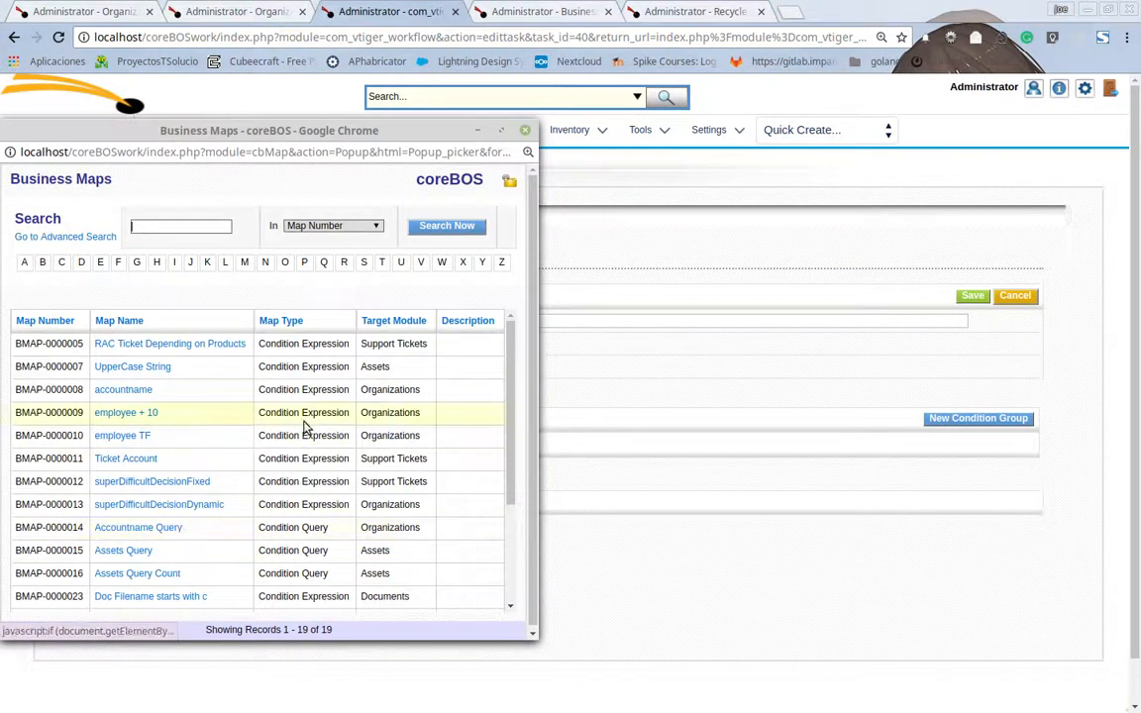
scroll(305, 459, "down", 3)
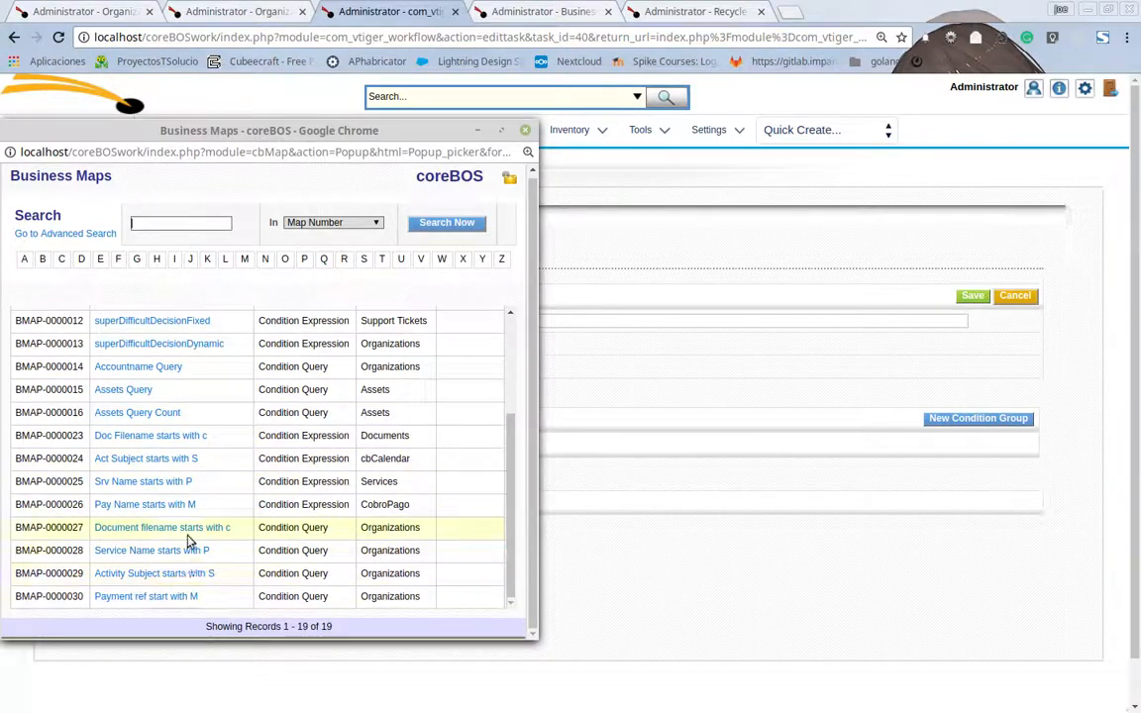
left_click(130, 578)
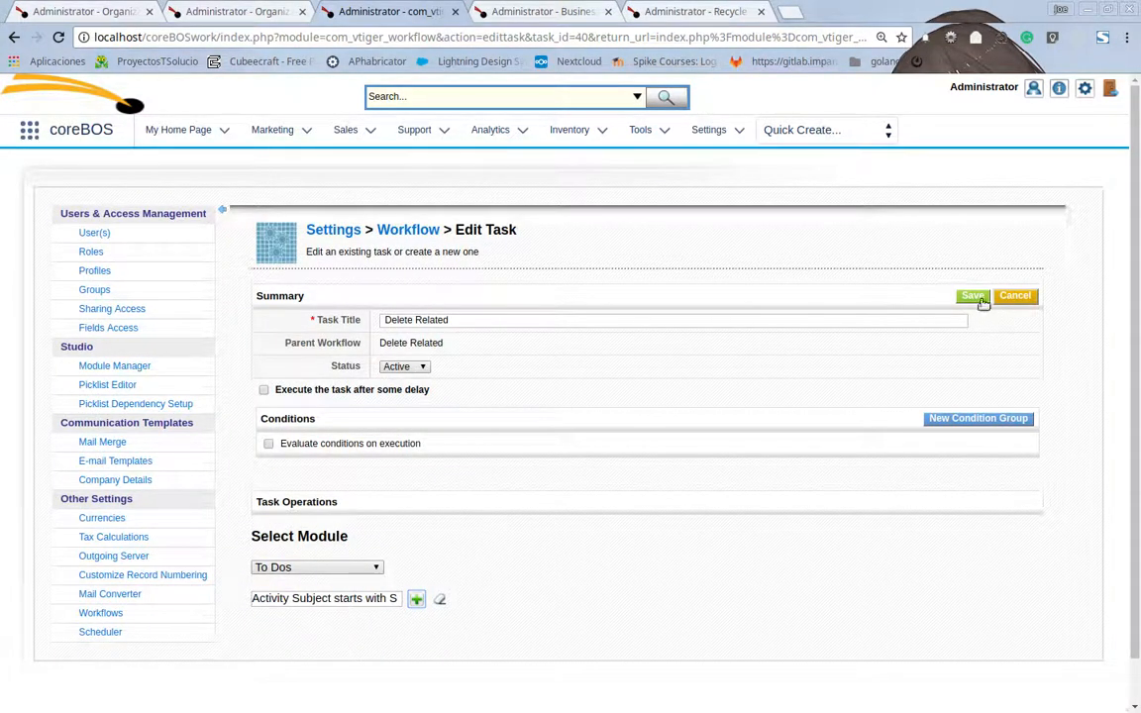
left_click(975, 297)
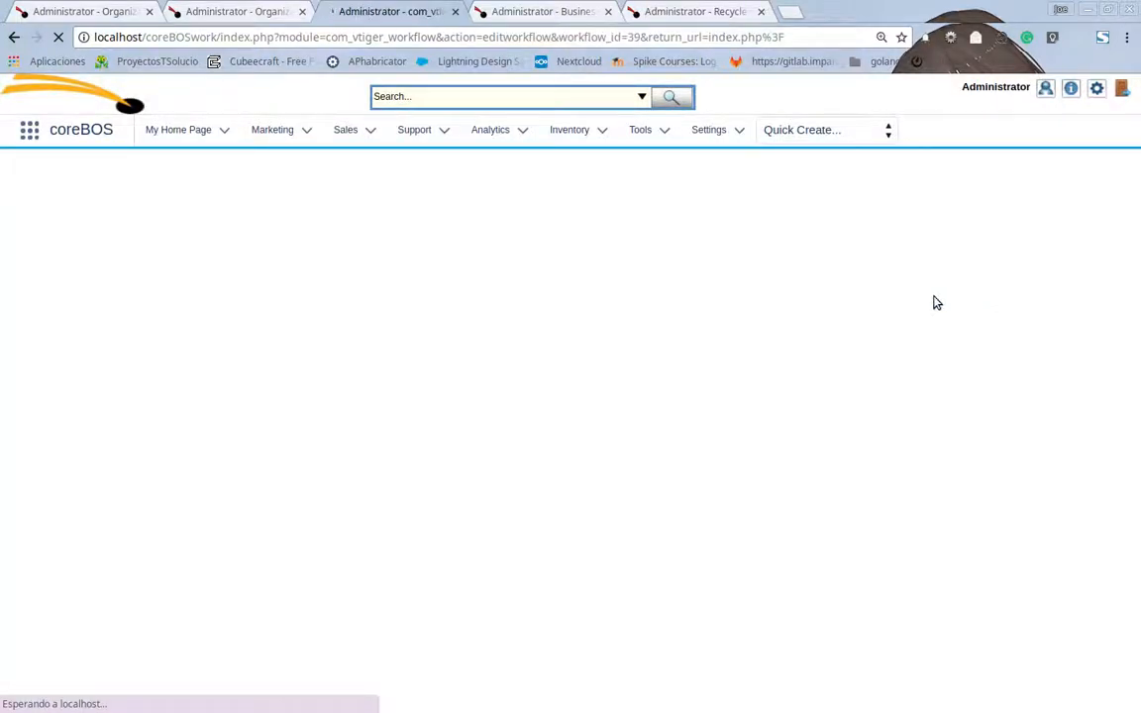
scroll(924, 530, "down", 2)
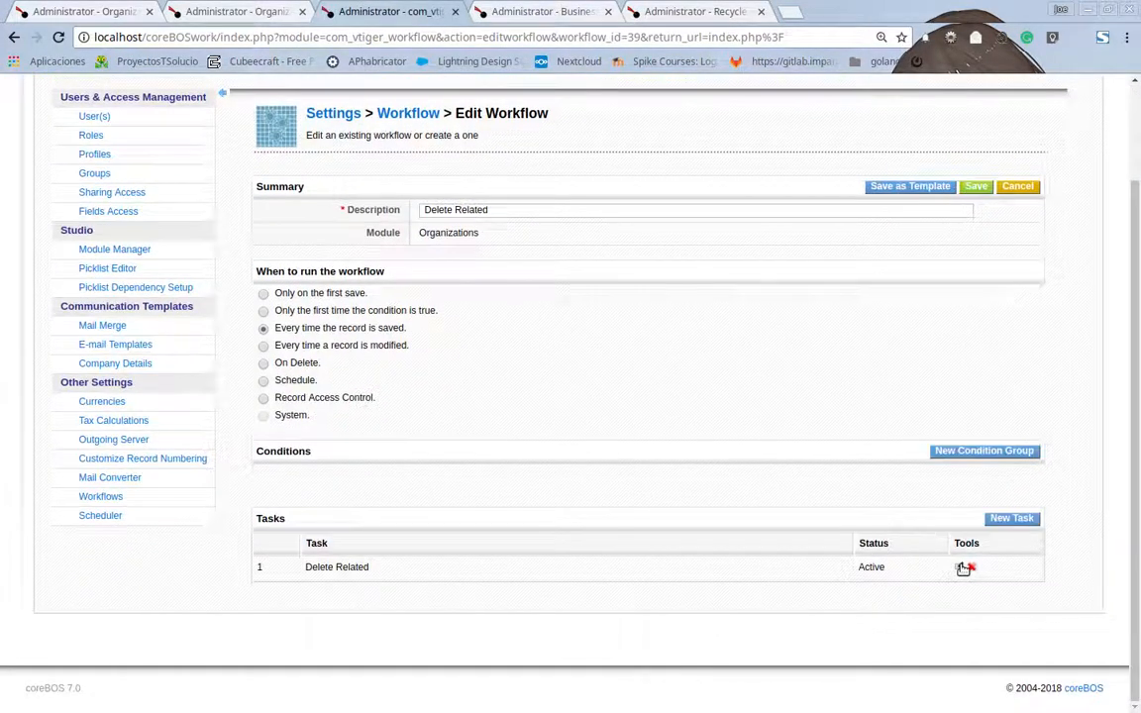
left_click(961, 567)
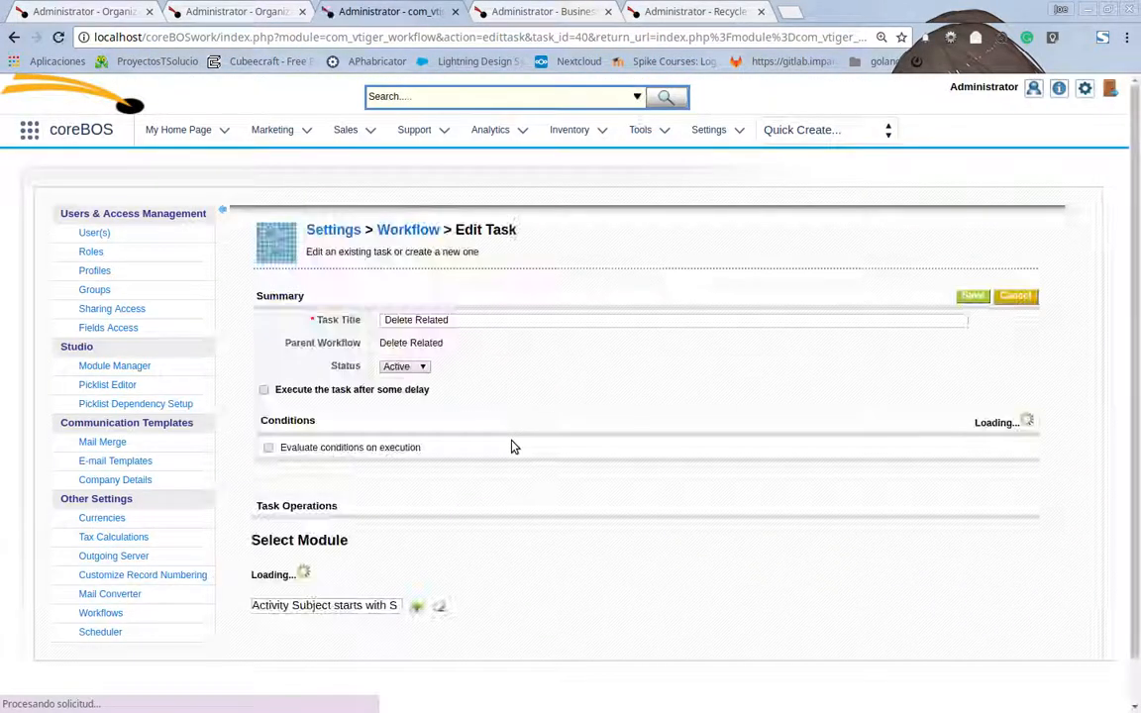
scroll(511, 447, "down", 1)
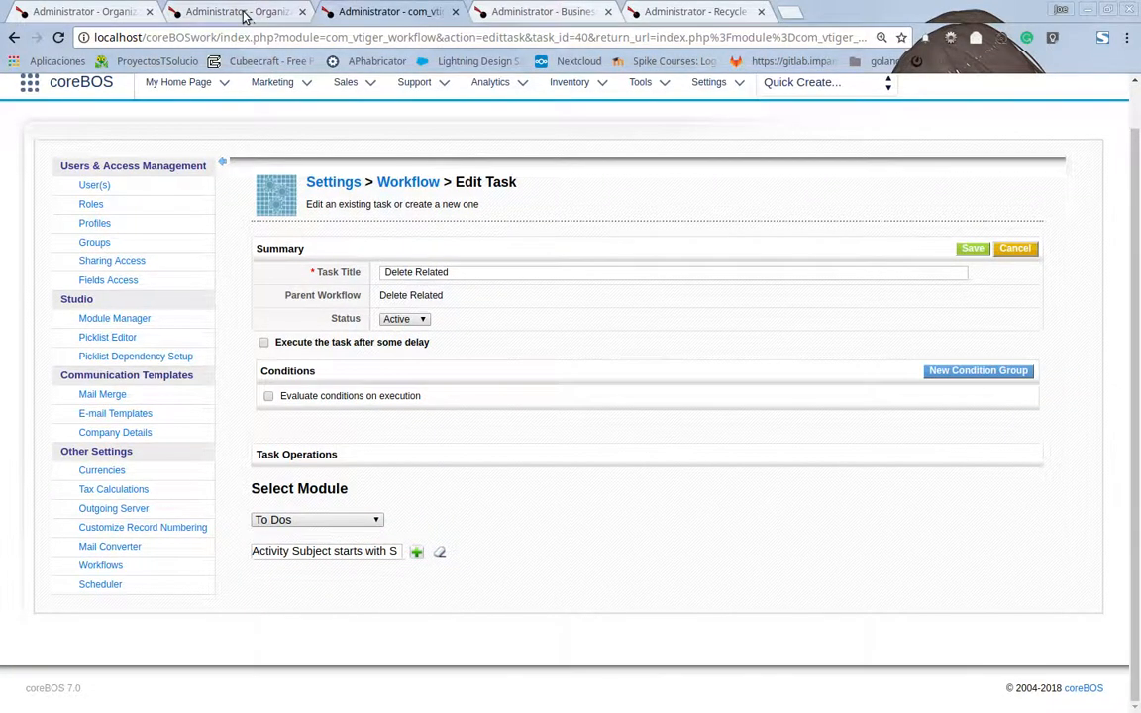
Restore the deleted To Do "S: this one starts with s" from the Recycle Bin
left_click(244, 14)
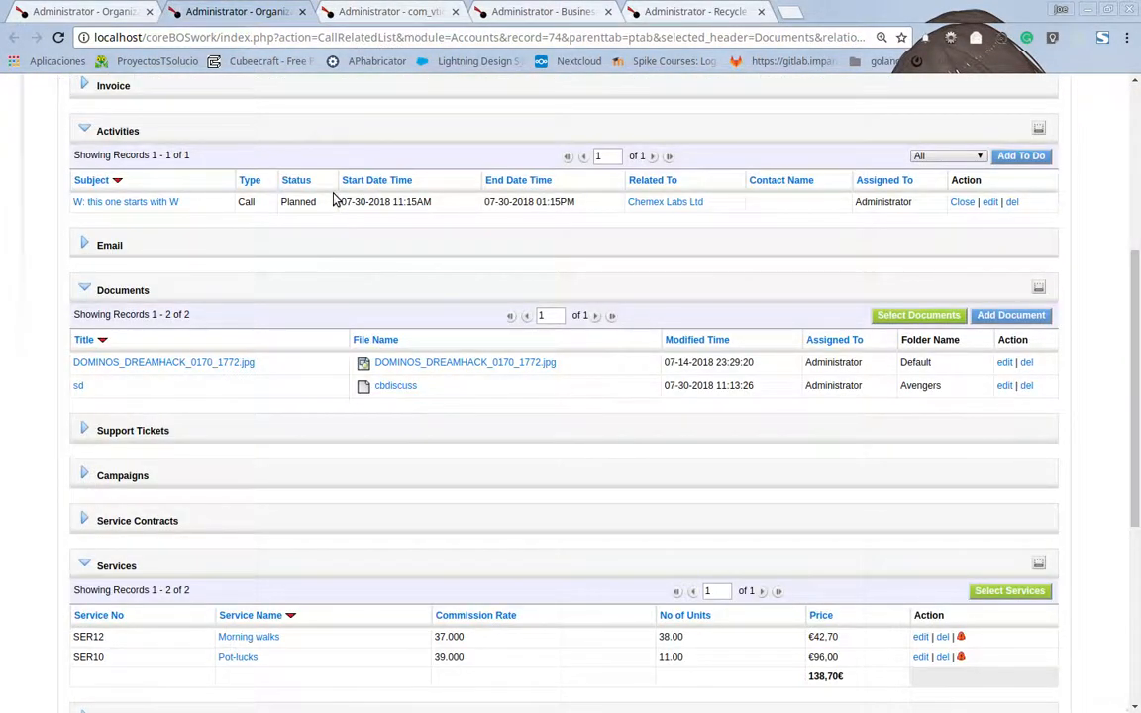
left_click(675, 12)
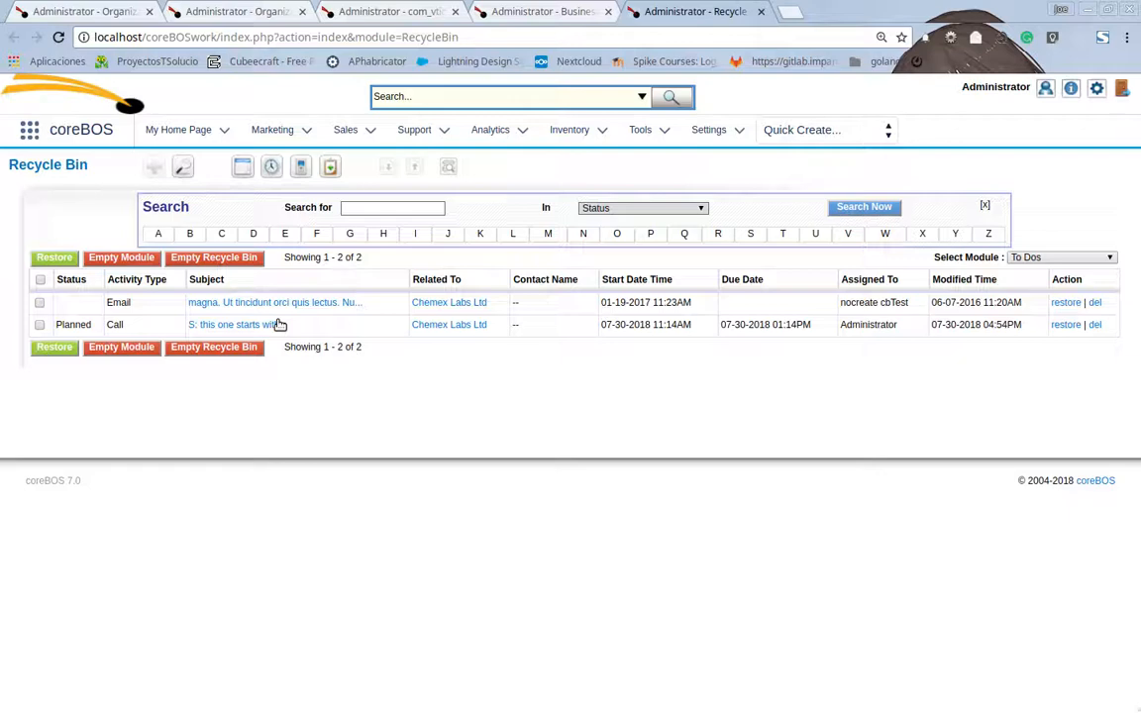
left_click(39, 325)
left_click(54, 348)
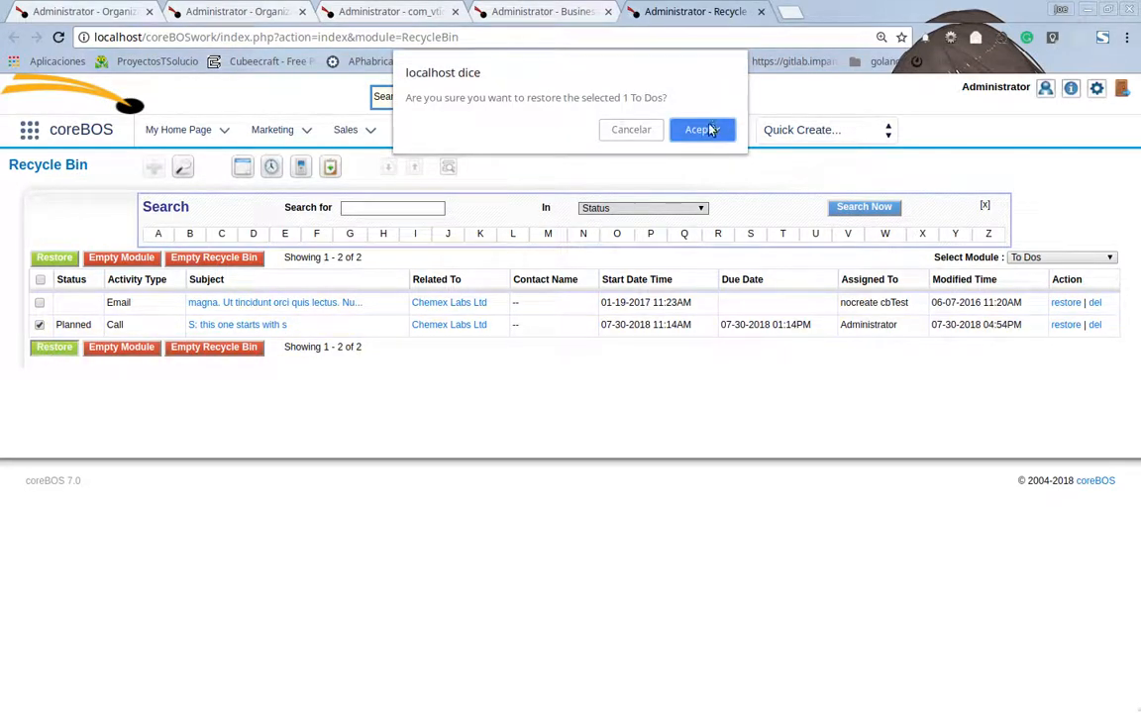
left_click(709, 129)
Refresh Chemex Labs Ltd's related lists and show All activities to check the restored To Do
left_click(237, 12)
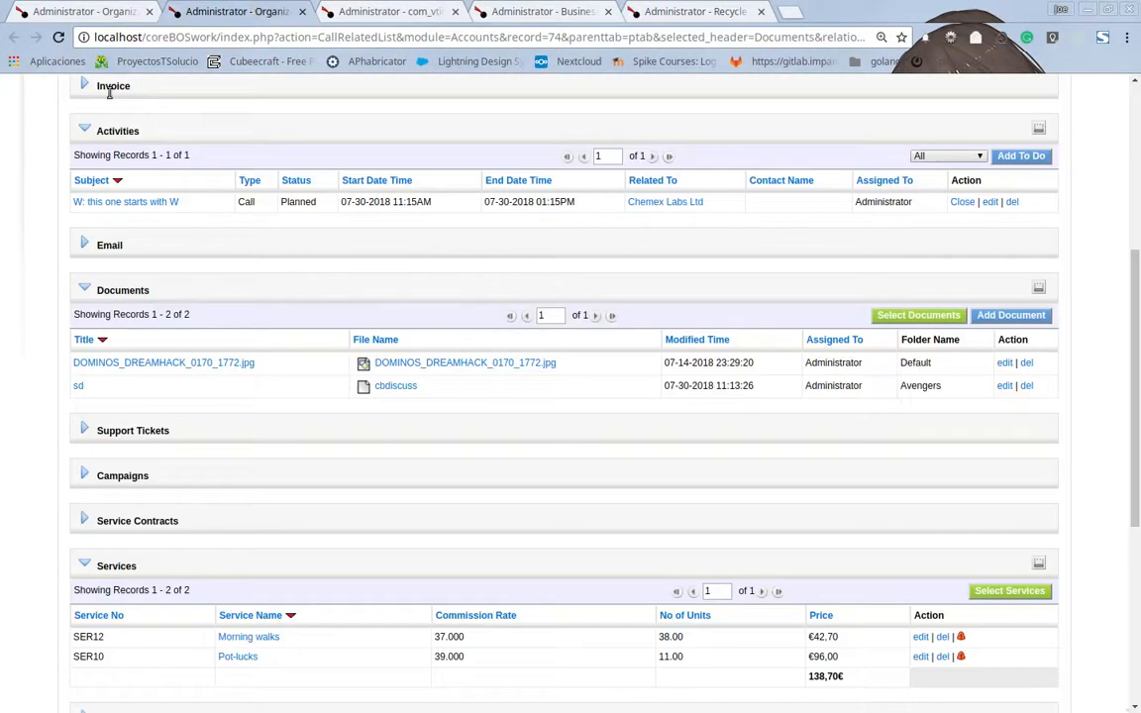
left_click(58, 38)
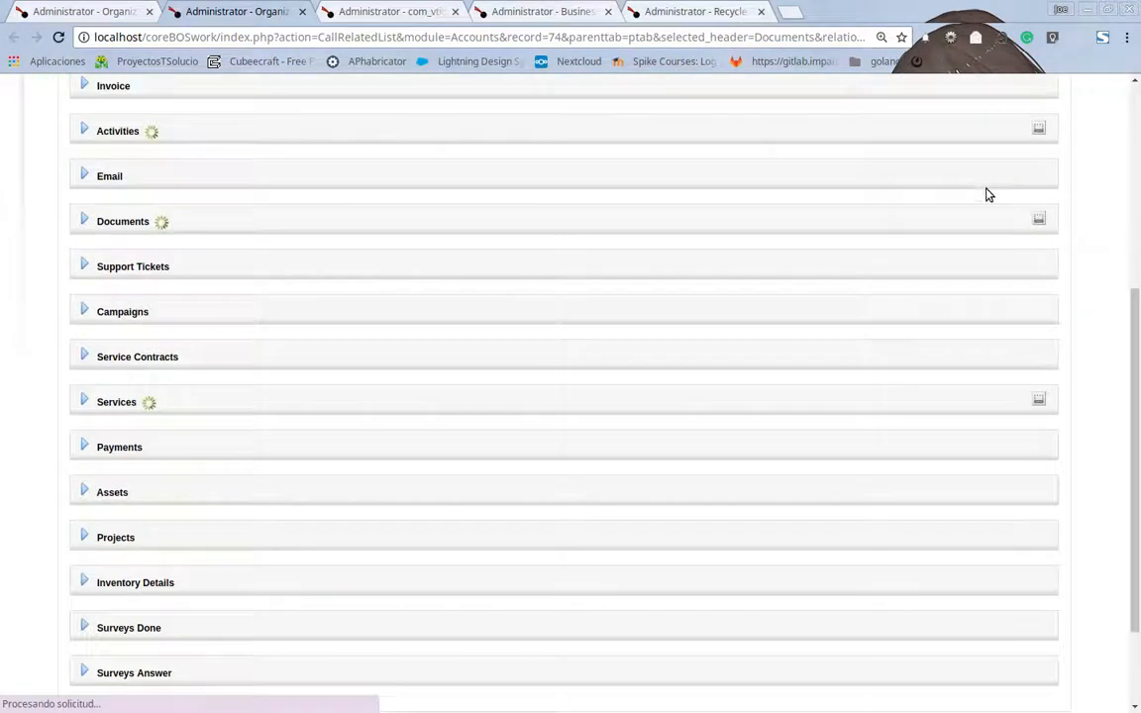
left_click(946, 156)
left_click(943, 164)
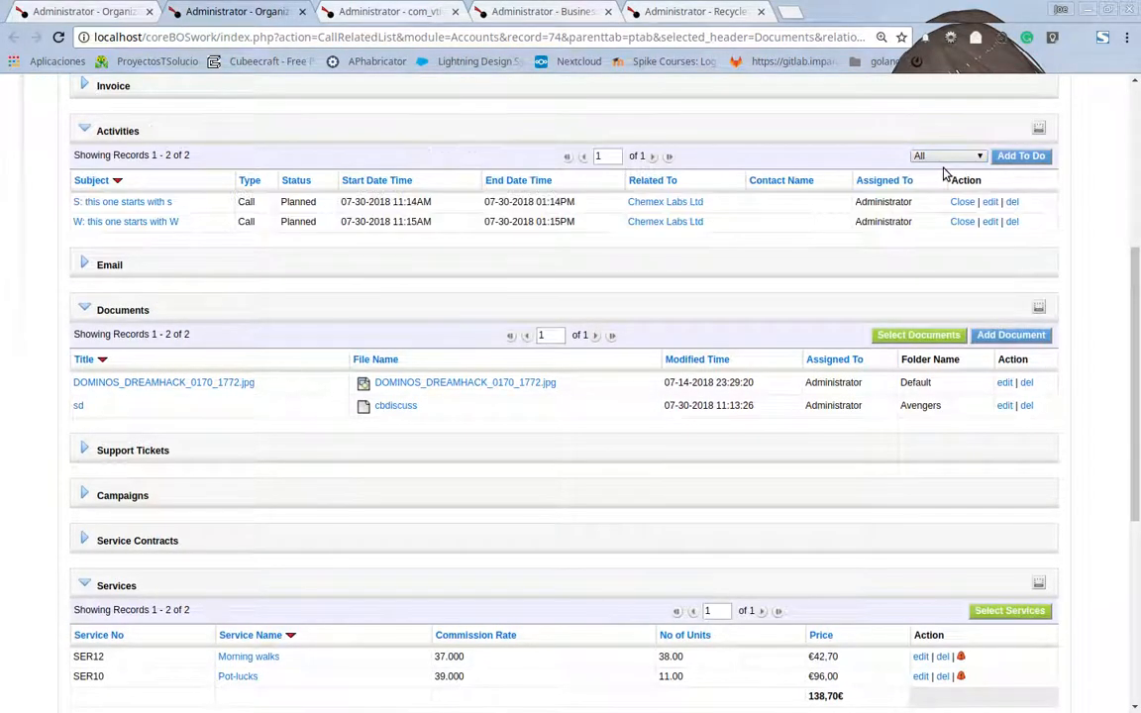
Set Chemex Labs Ltd's ticker symbol to 3 and save it to trigger the workflow again
left_click(99, 10)
left_click(300, 362)
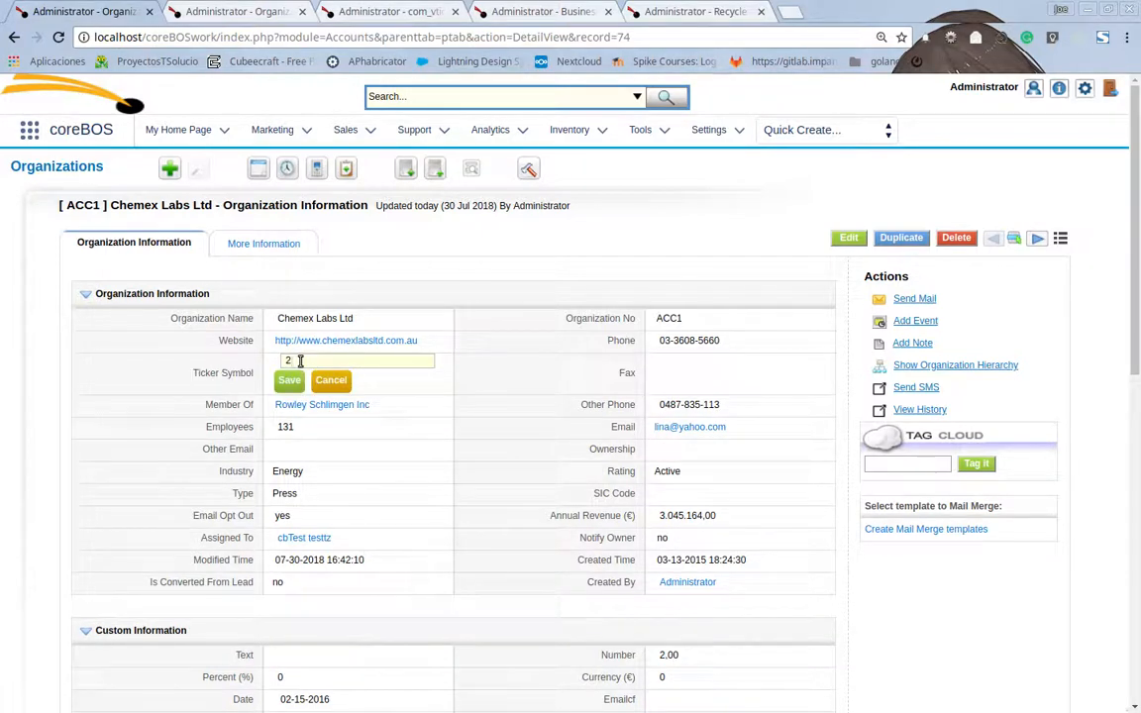
key("BackSpace")
type("3")
left_click(289, 381)
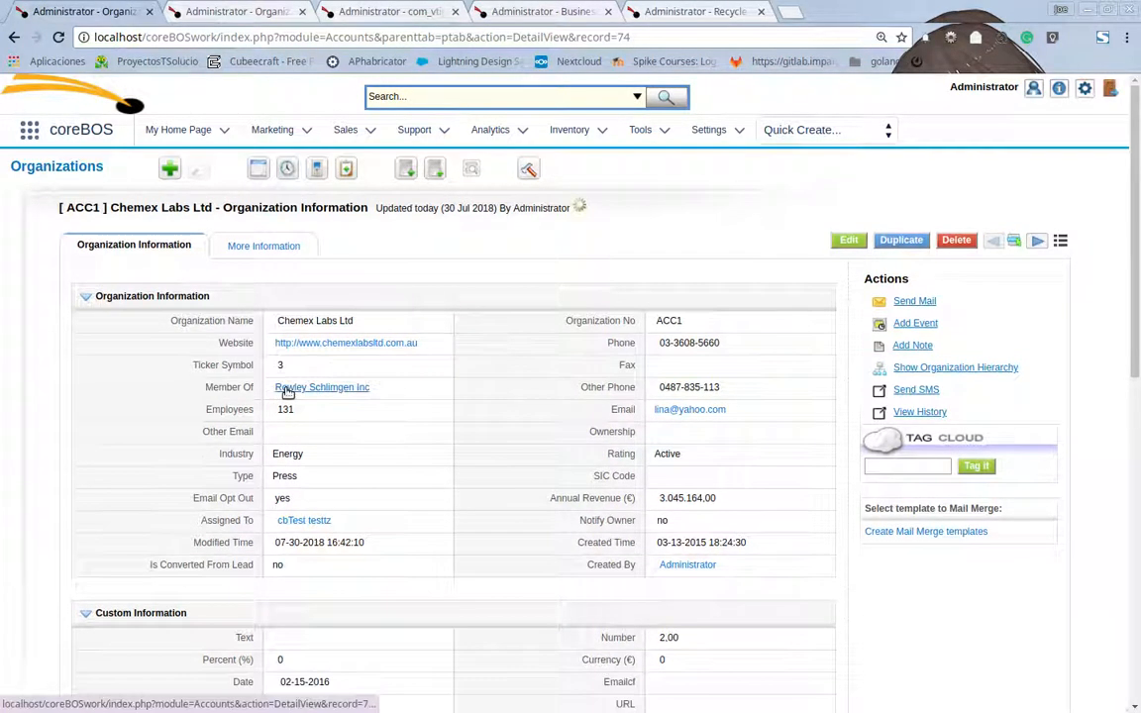
Reload the organization's related lists and show All activities to check which To Dos the condition query map deleted
left_click(263, 242)
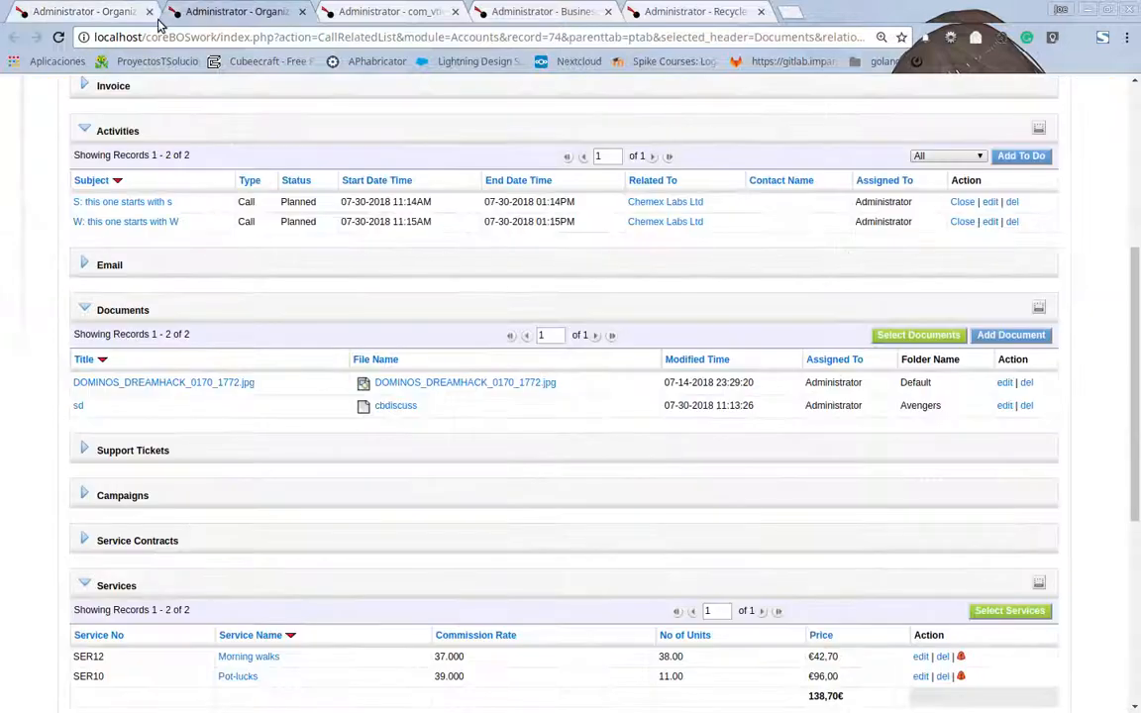
left_click(58, 39)
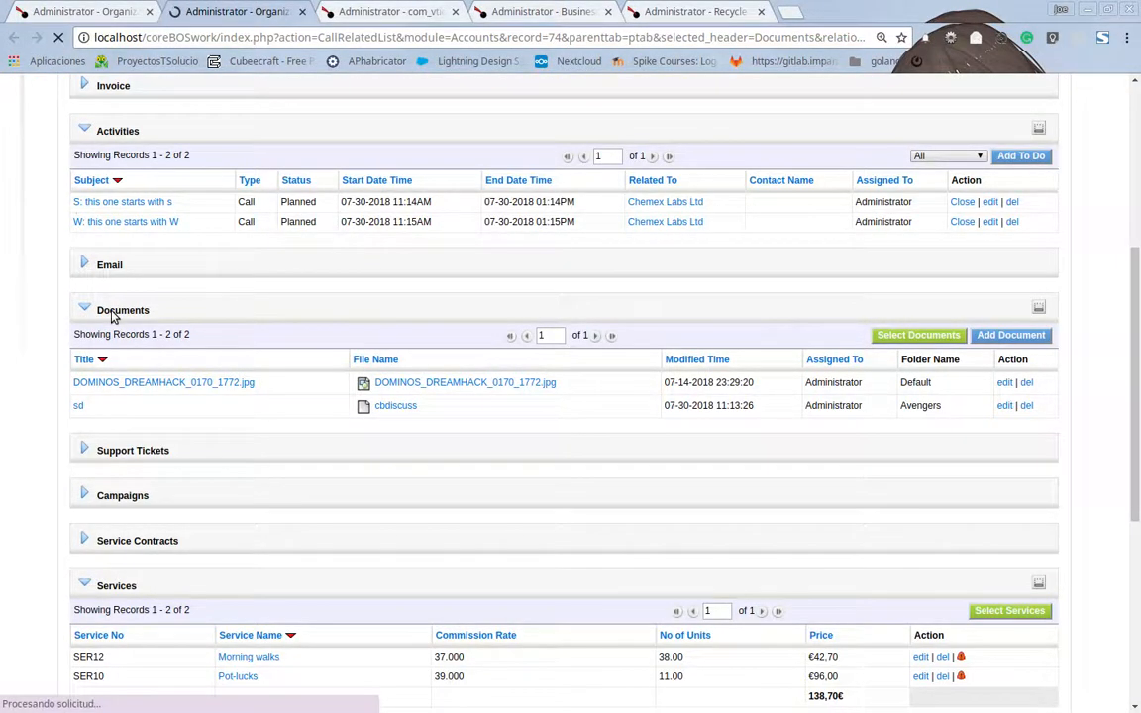
scroll(112, 316, "up", 2)
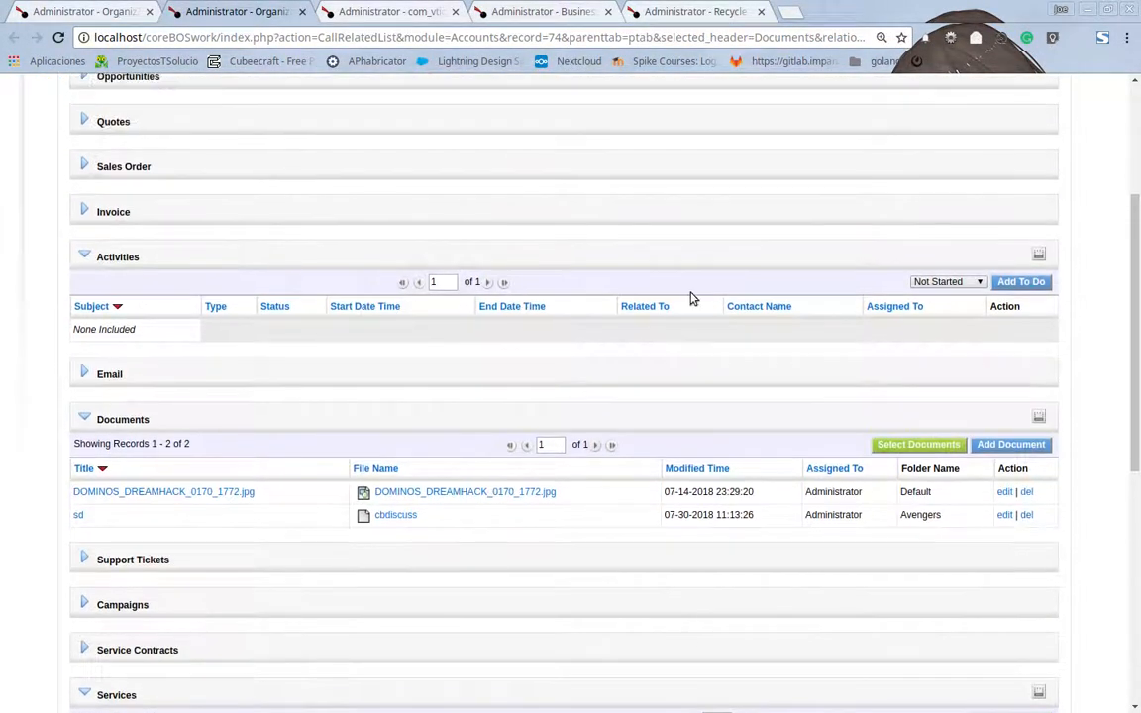
left_click(921, 284)
left_click(924, 296)
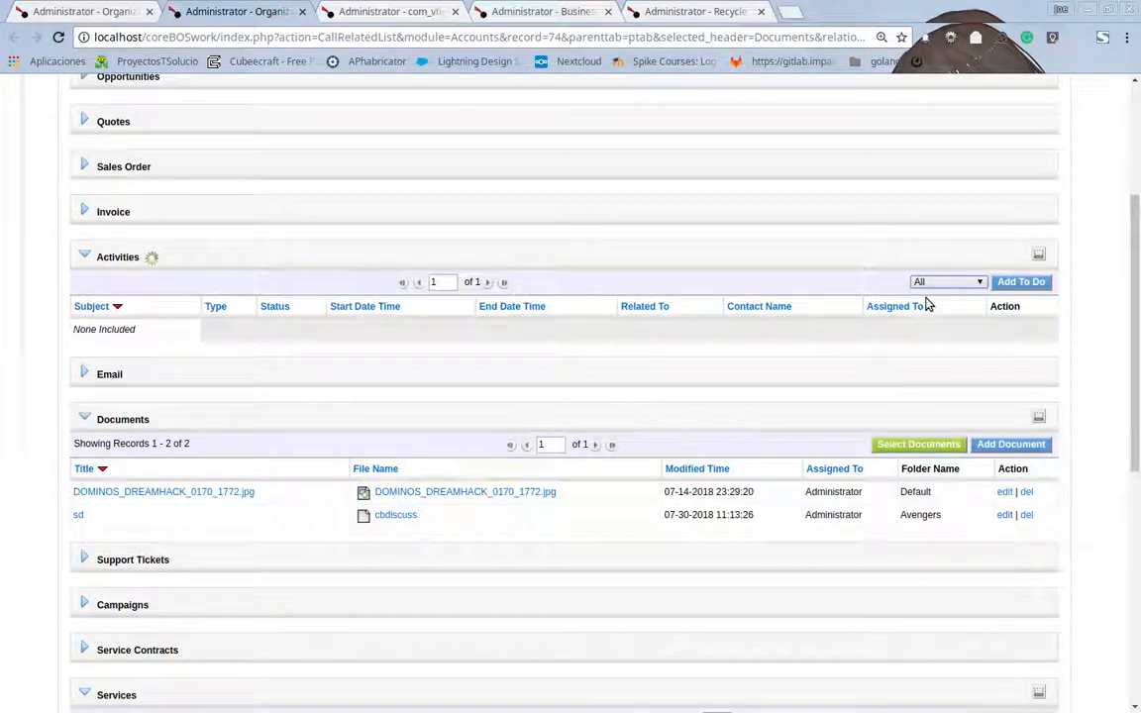
Open the business map "Activity Subject starts with S" from the Business Maps list and examine its SQL condition query
left_click(393, 11)
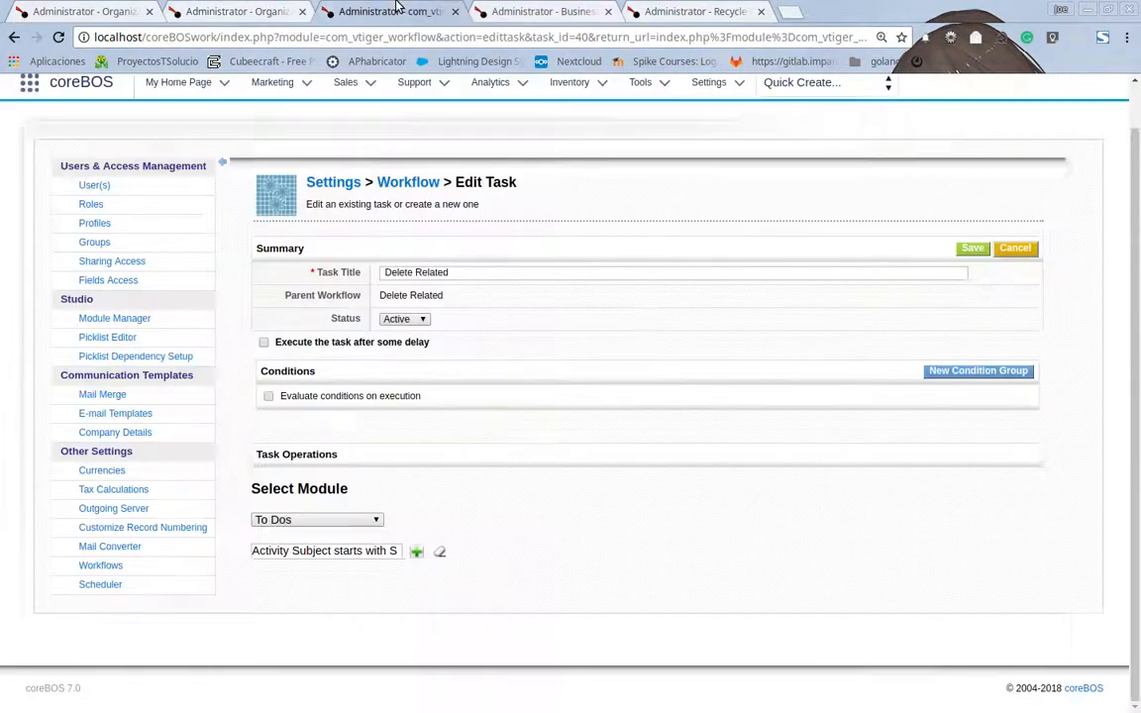
left_click(528, 14)
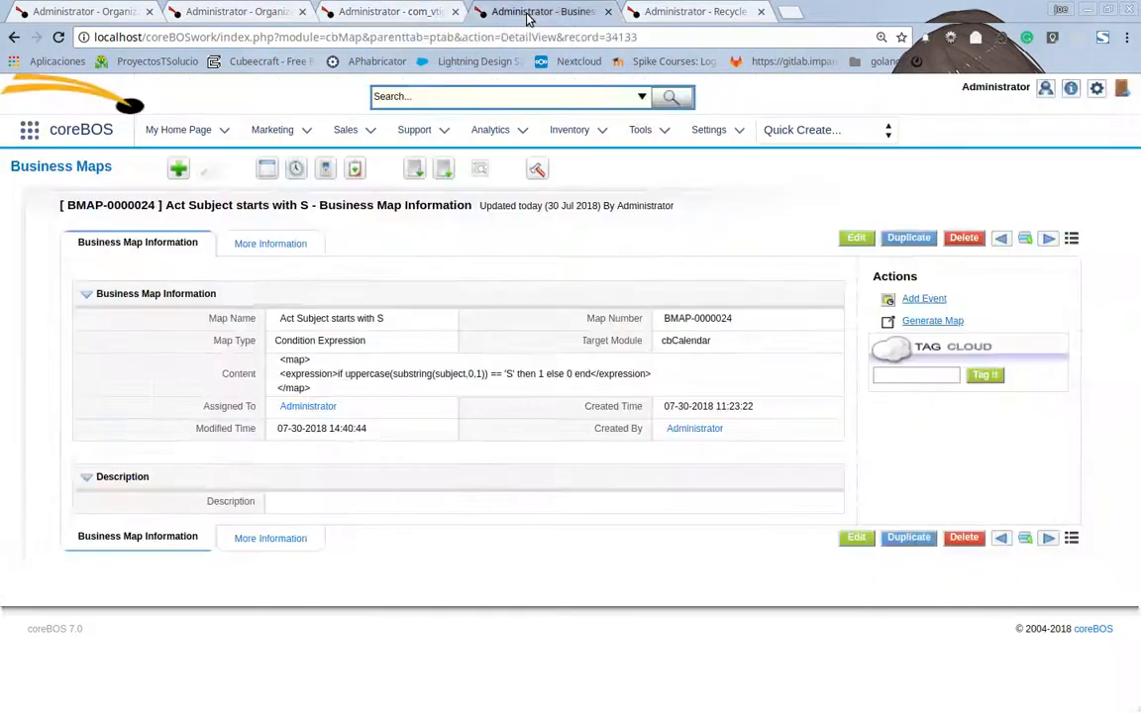
left_click(89, 168)
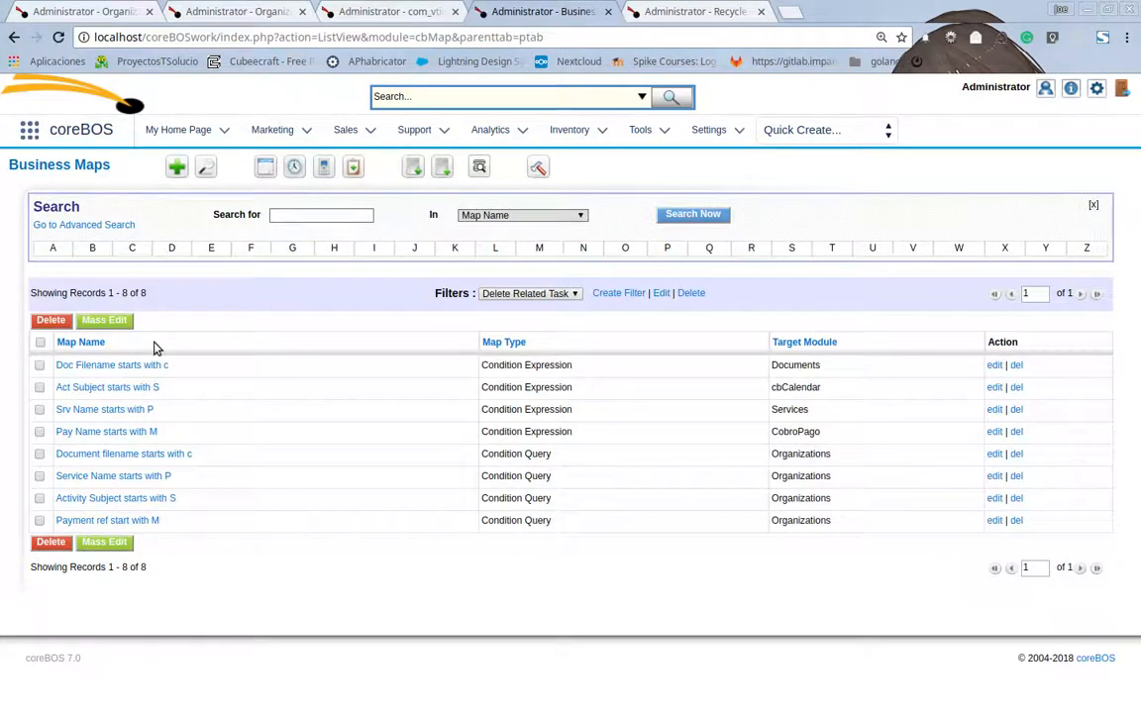
left_click(113, 499)
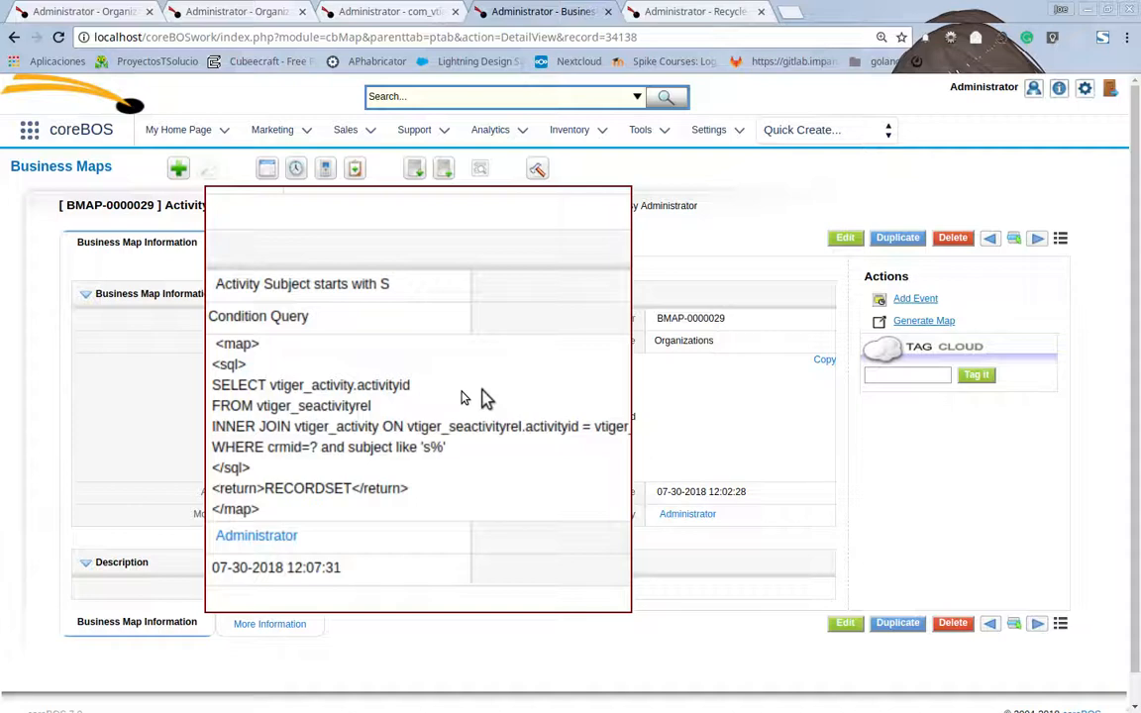
scroll(484, 399, "down", 1)
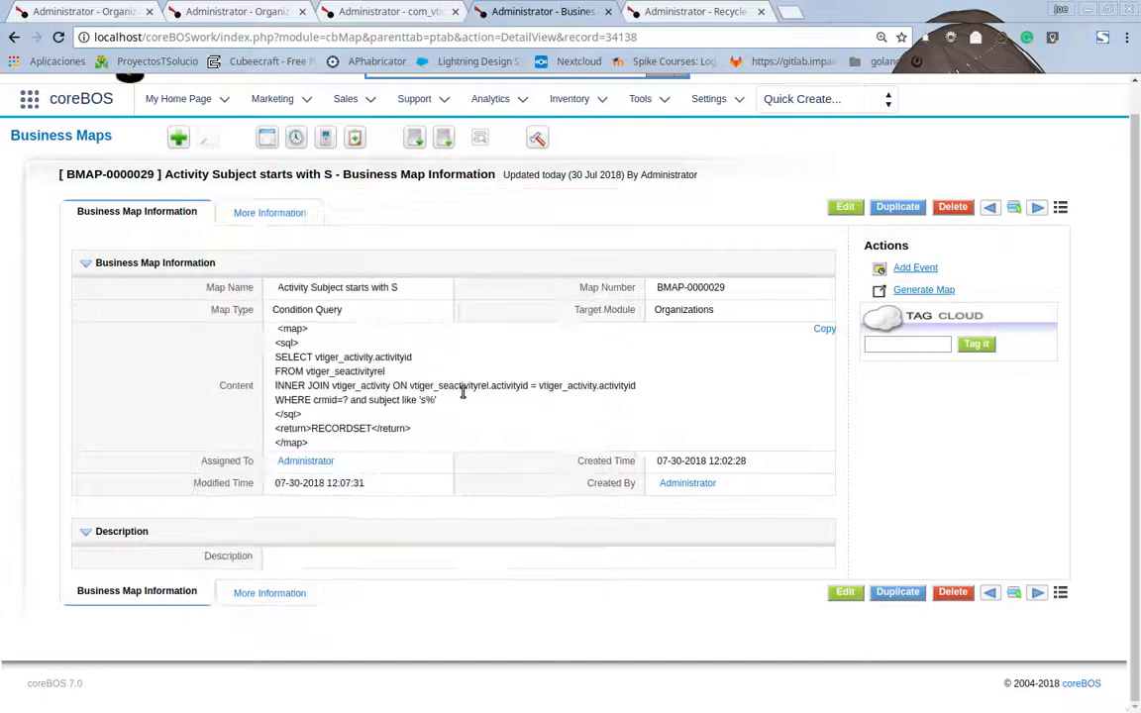
Change the Delete Related task's target module to Services and clear its assigned business map
left_click(371, 9)
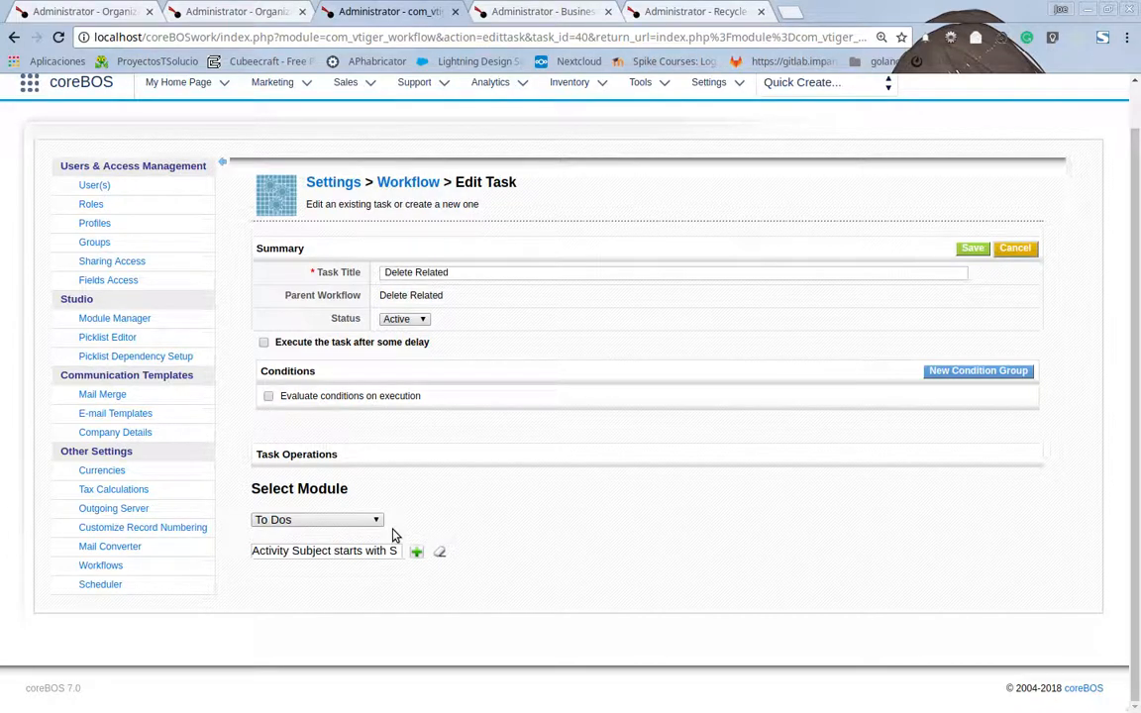
left_click(348, 523)
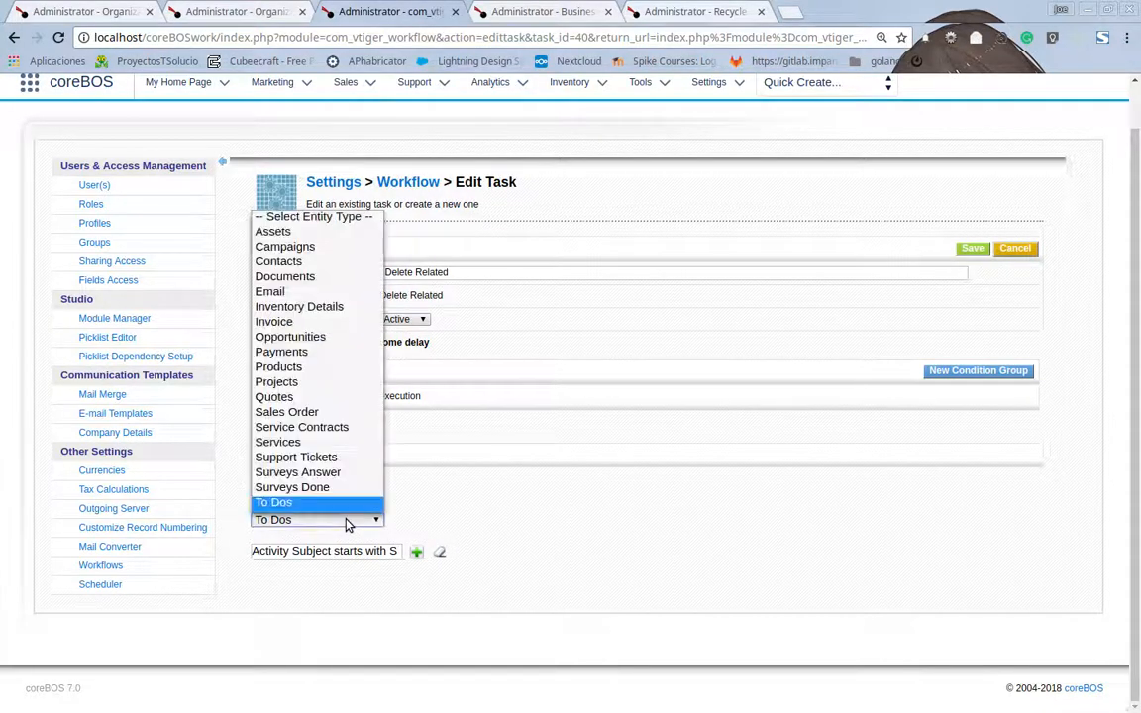
left_click(331, 445)
left_click(439, 551)
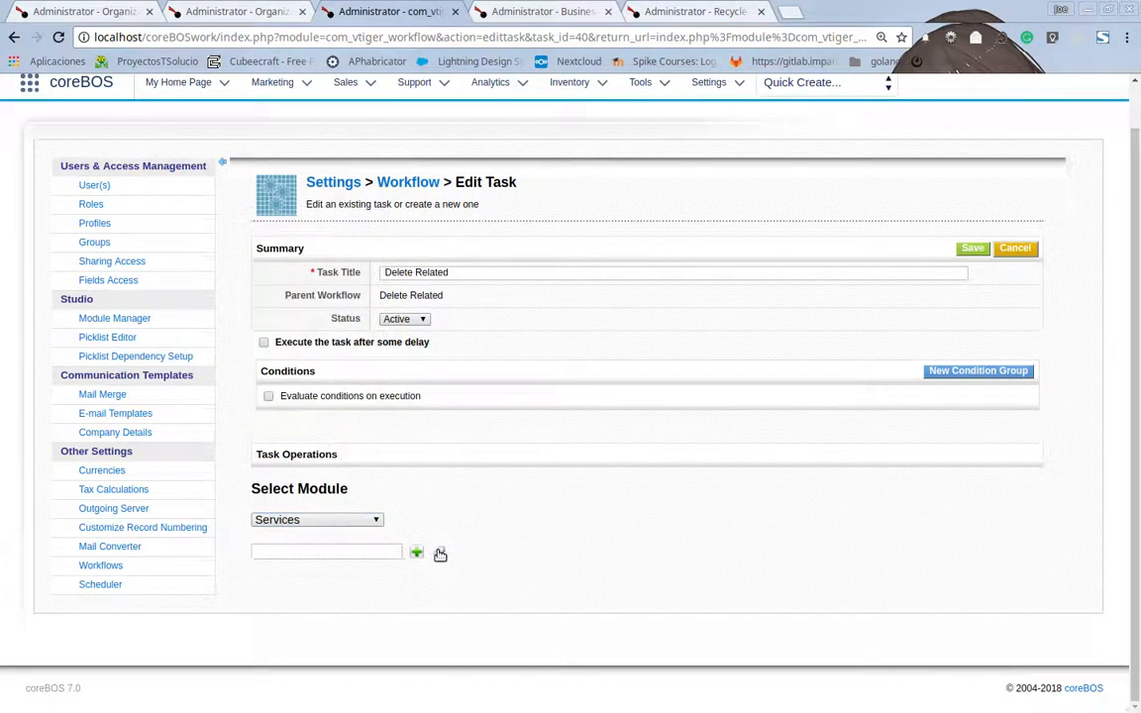
Save the Delete Related task, reopen it for editing, and review the Services linked to Chemex Labs Ltd
left_click(971, 248)
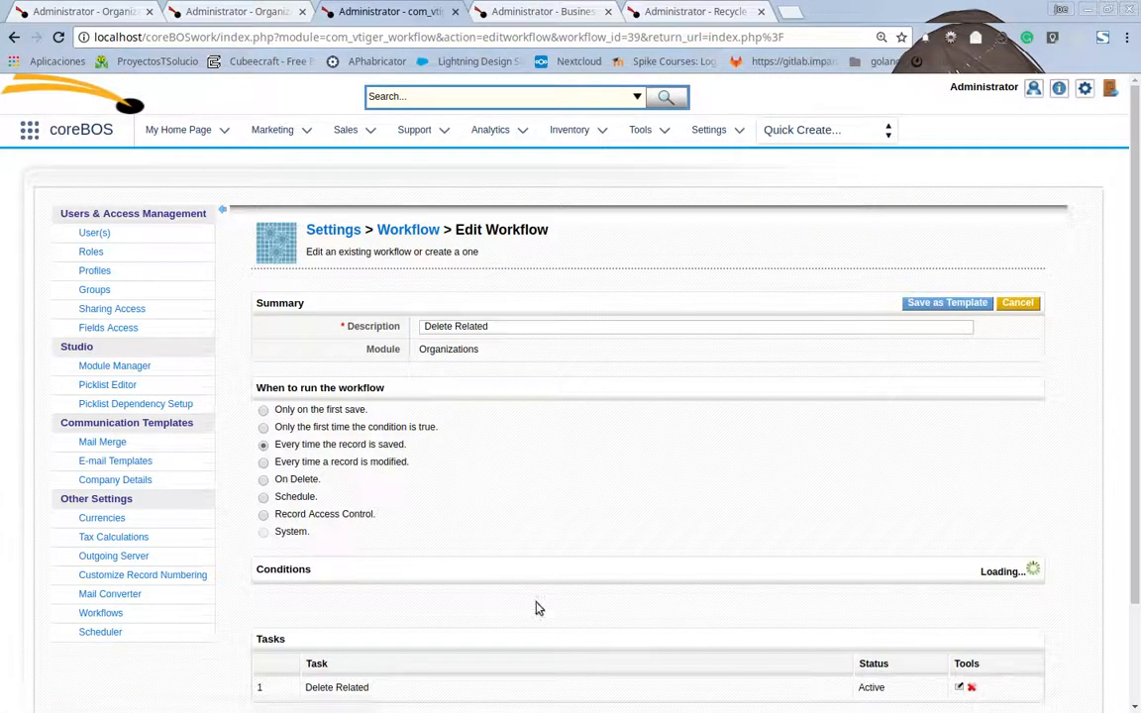
left_click(960, 685)
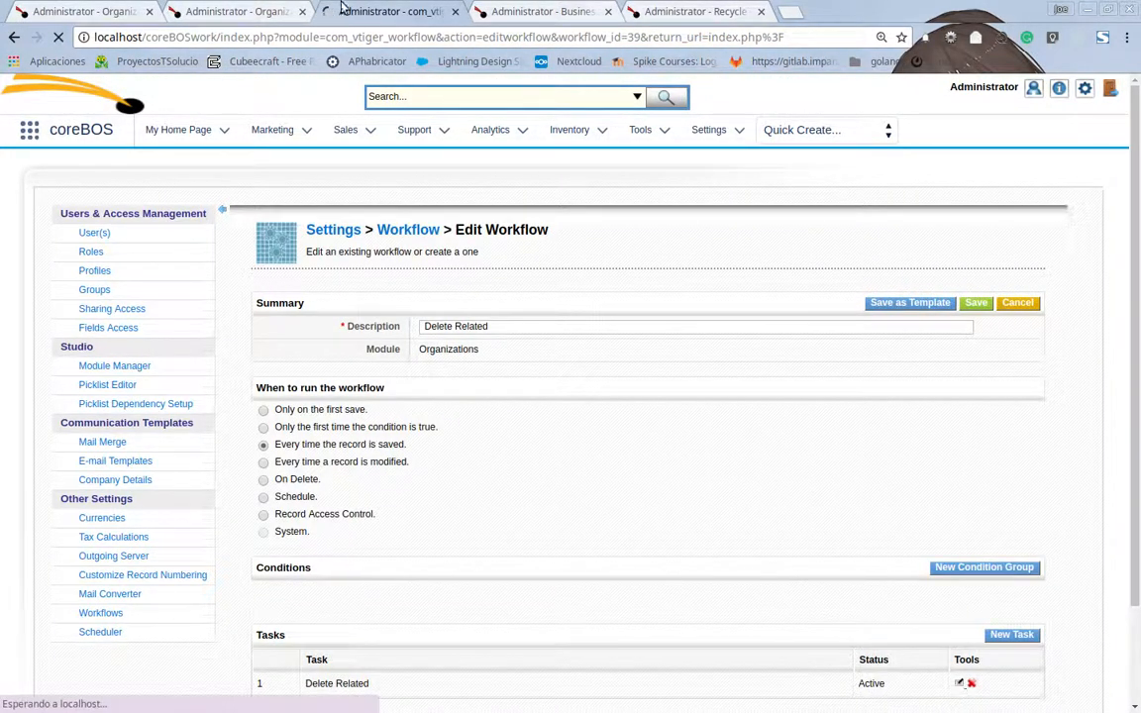
left_click(211, 8)
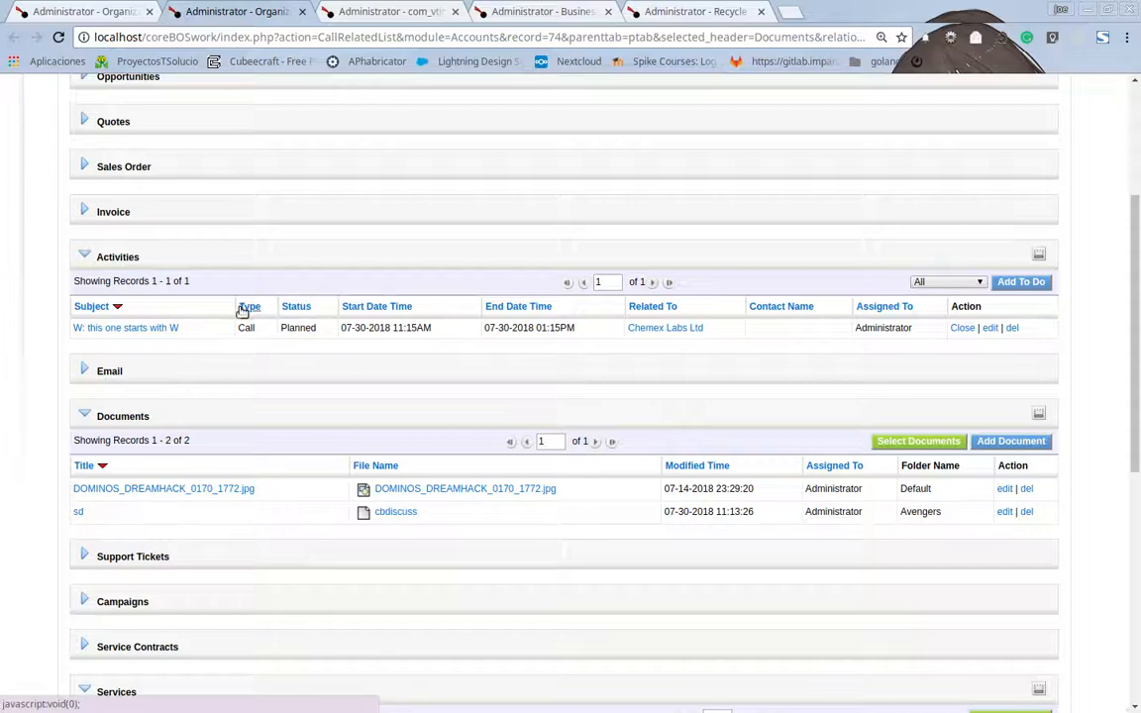
scroll(221, 477, "down", 4)
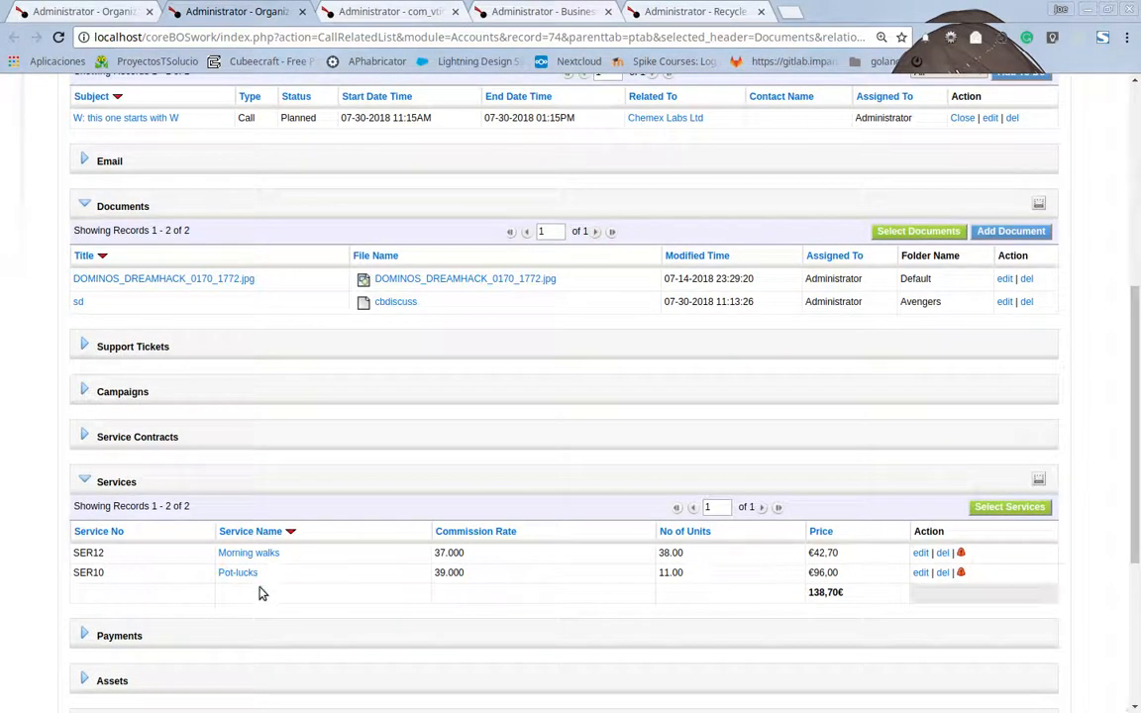
Save Chemex Labs Ltd's ticker symbol as 4 to trigger the workflow and reload the related lists to check its Services
left_click(121, 7)
left_click(395, 359)
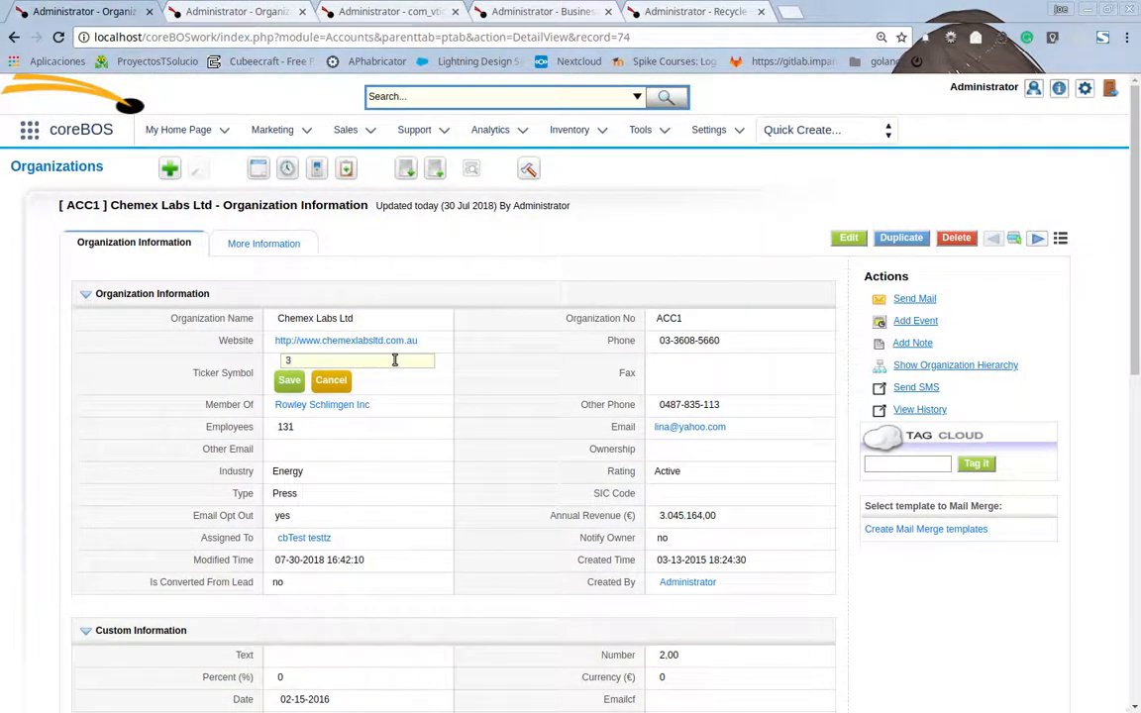
type("4")
left_click(289, 381)
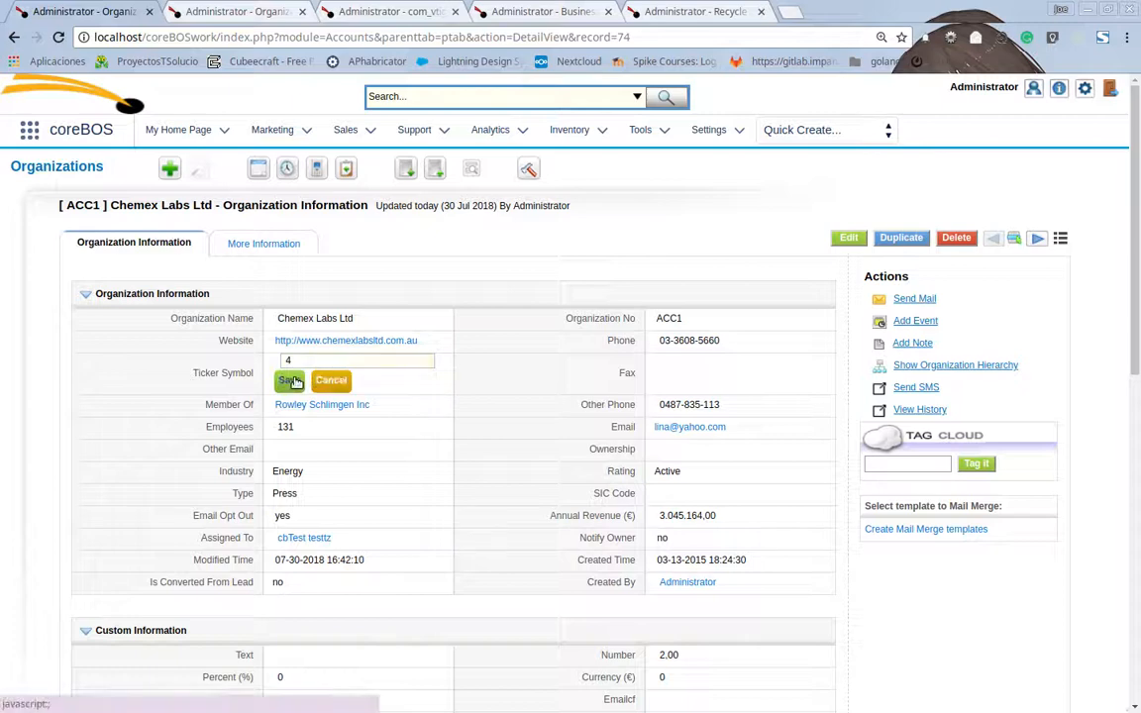
left_click(235, 11)
left_click(60, 39)
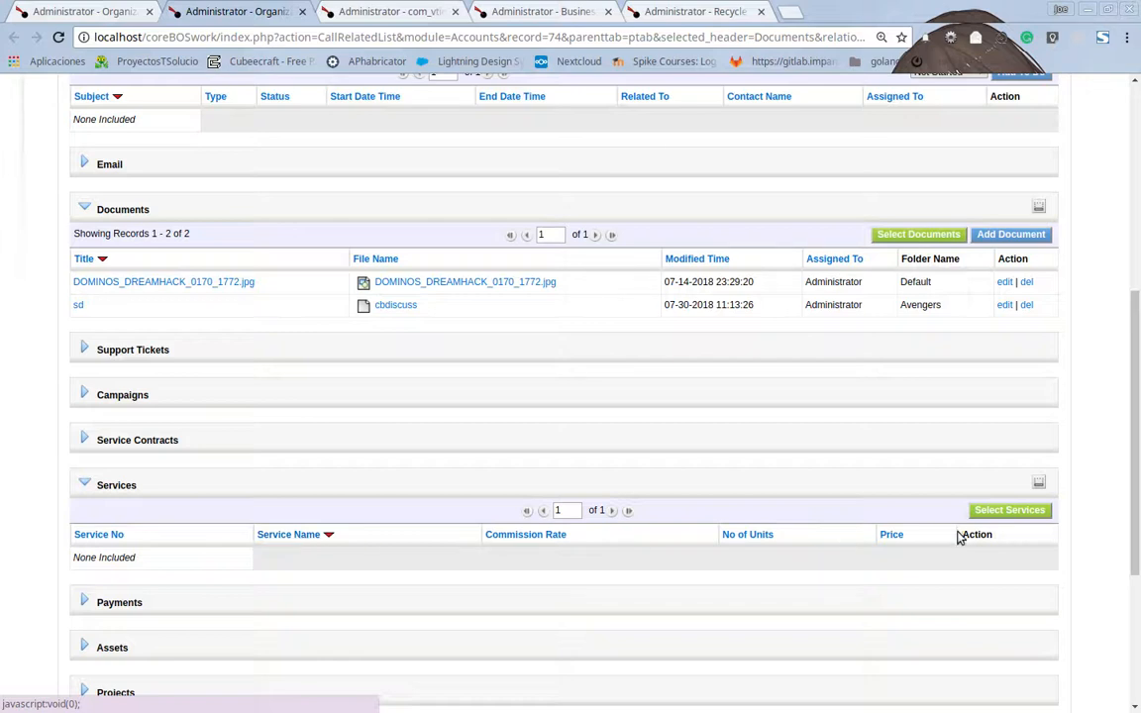
Link the services Pot-lucks (SER10) and Morning walks (SER12) to the organization again
left_click(1001, 515)
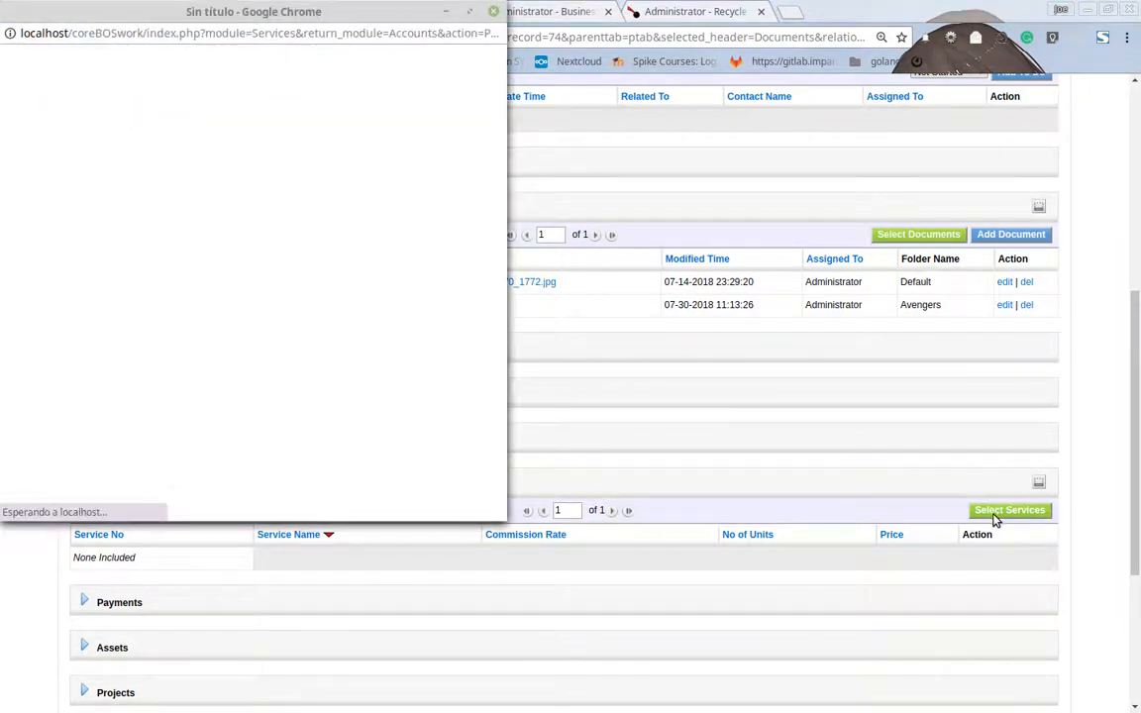
scroll(168, 337, "down", 3)
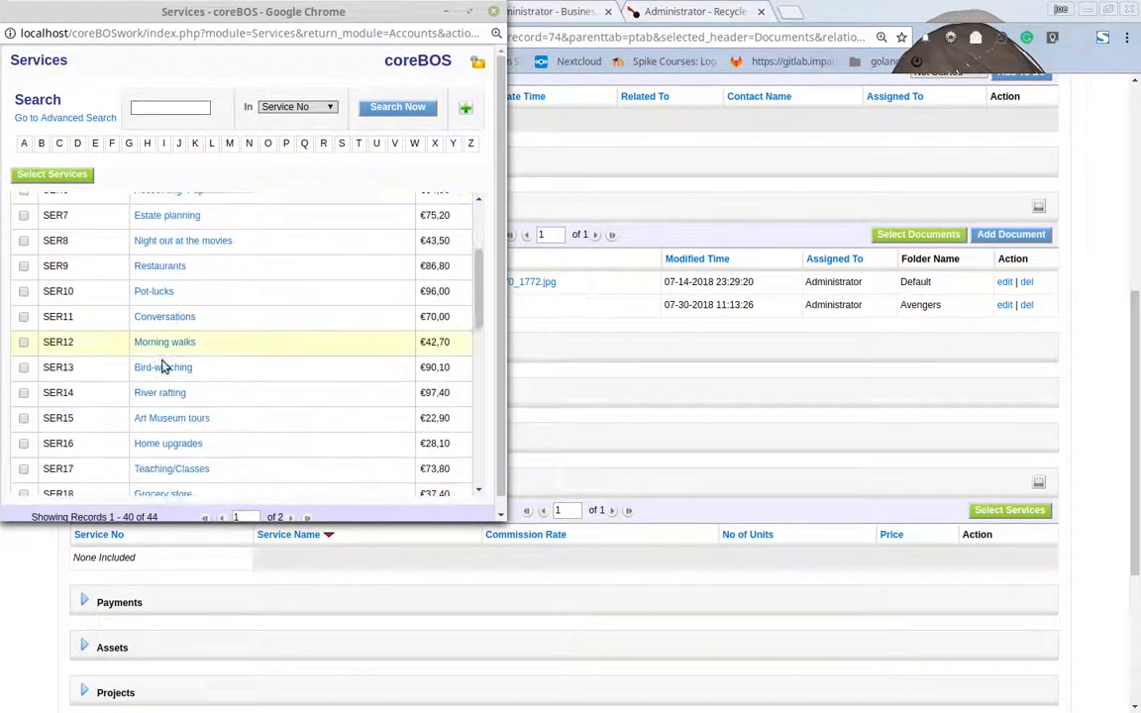
left_click(24, 290)
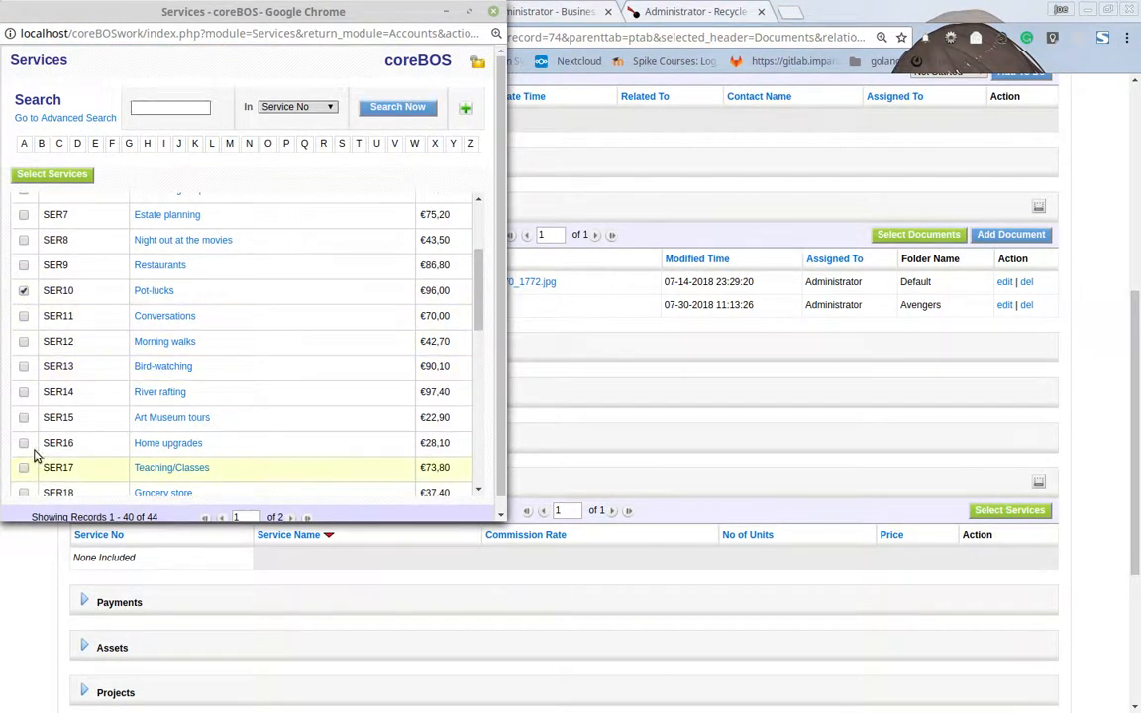
left_click(24, 341)
left_click(62, 174)
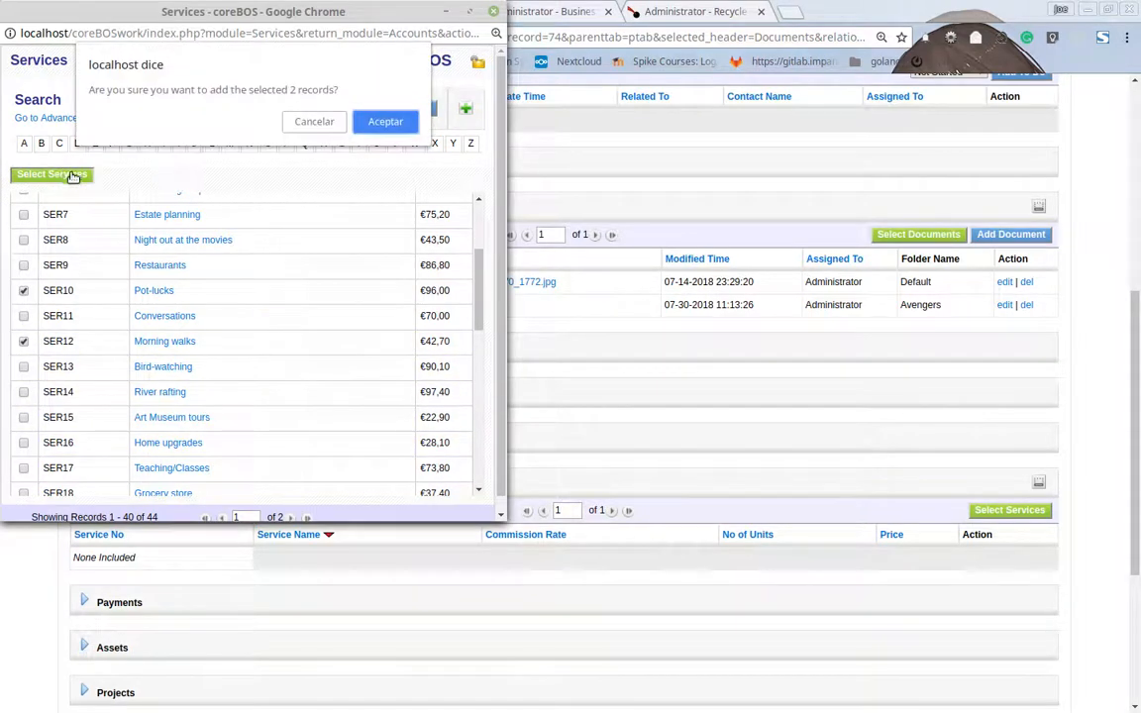
left_click(387, 119)
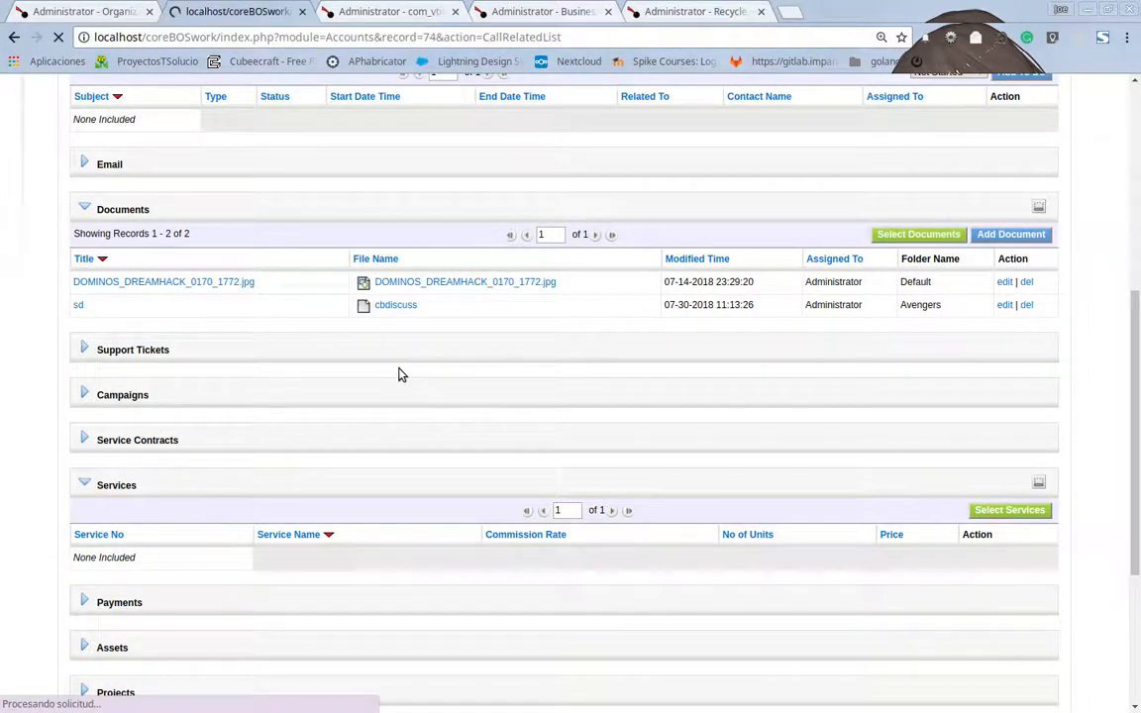
scroll(401, 374, "down", 5)
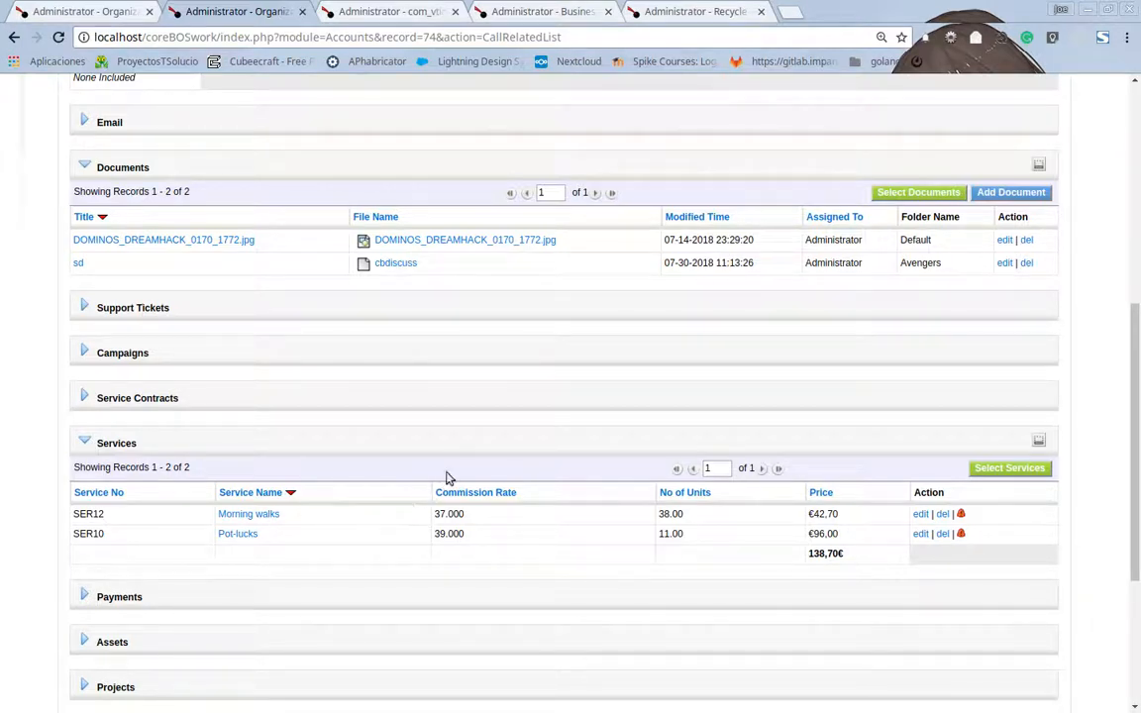
Assign the business map "Srv Name starts with P" to the Delete Related task for Services and save the task
left_click(352, 12)
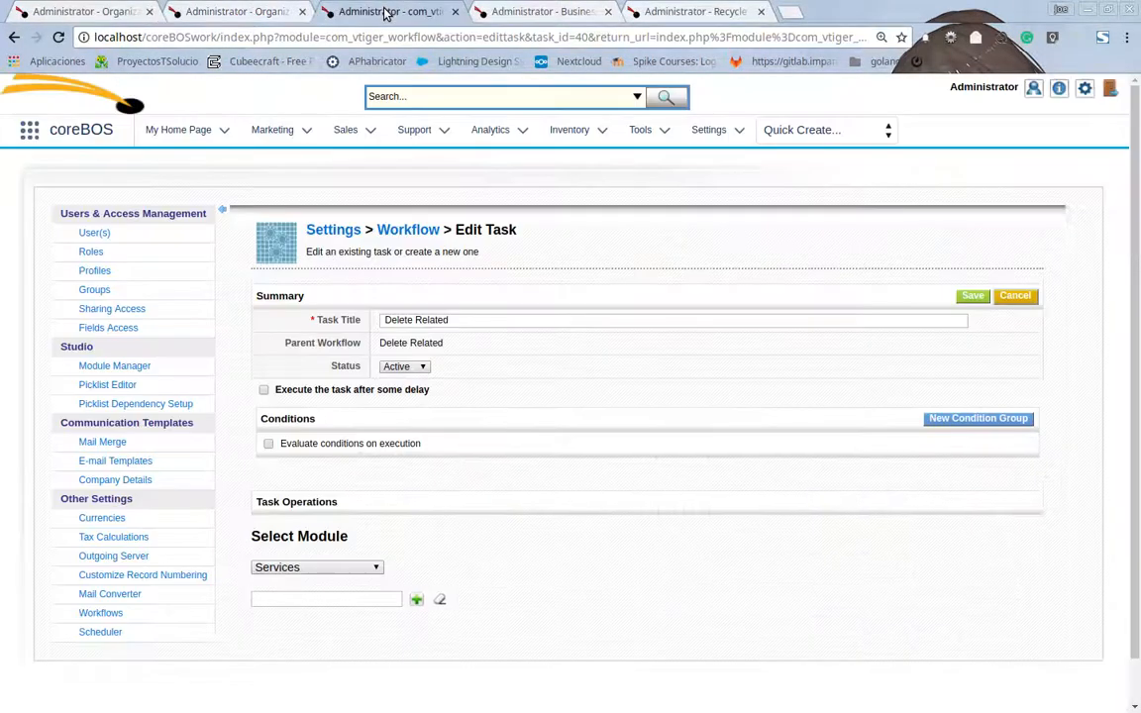
left_click(415, 602)
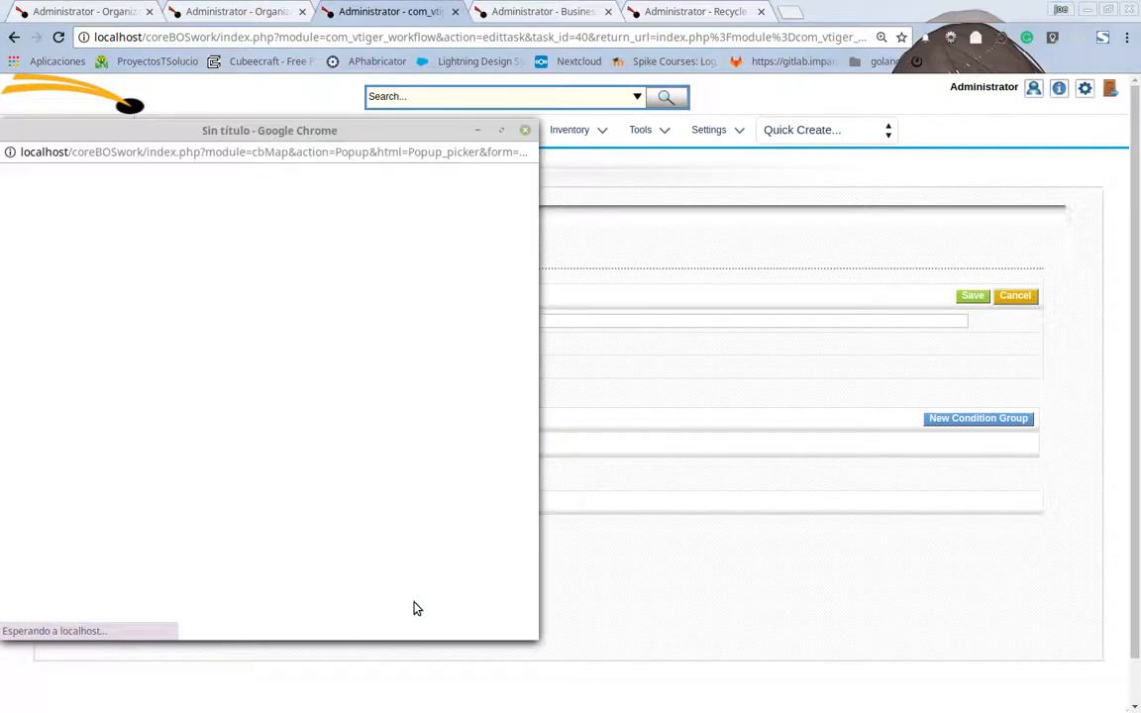
scroll(152, 375, "down", 3)
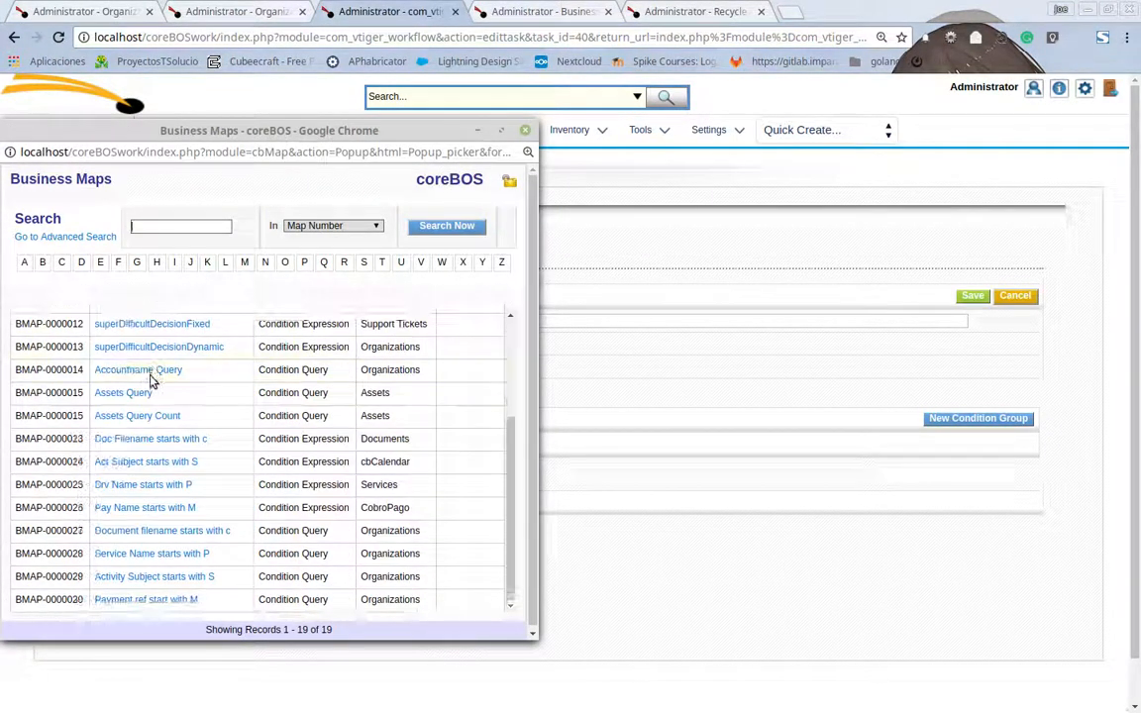
left_click(153, 486)
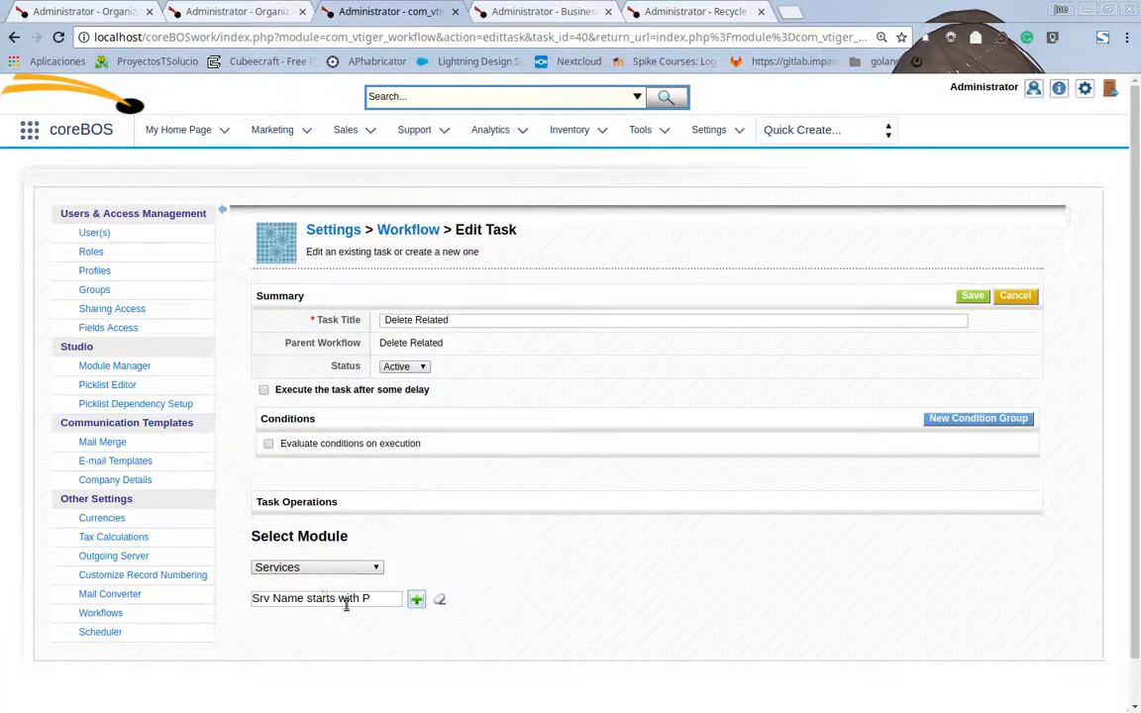
left_click(971, 297)
Save Chemex Labs Ltd's ticker symbol as 5 and reload the related lists to check which Services the map filter deleted
left_click(222, 11)
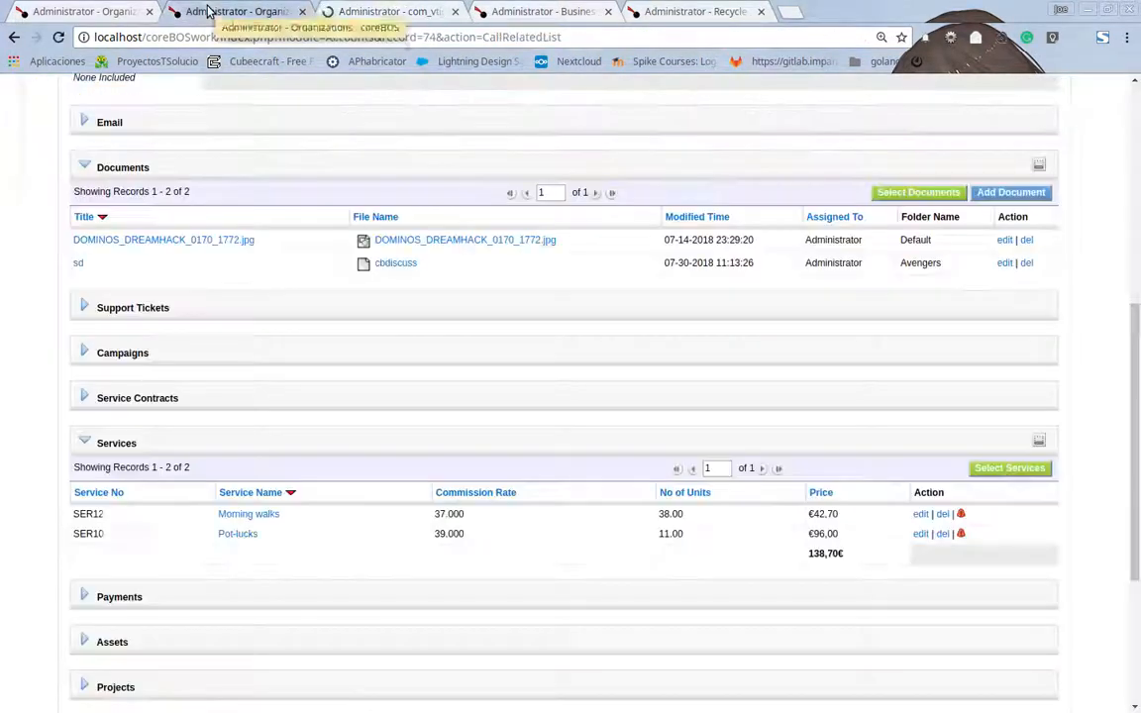
left_click(80, 12)
left_click(323, 362)
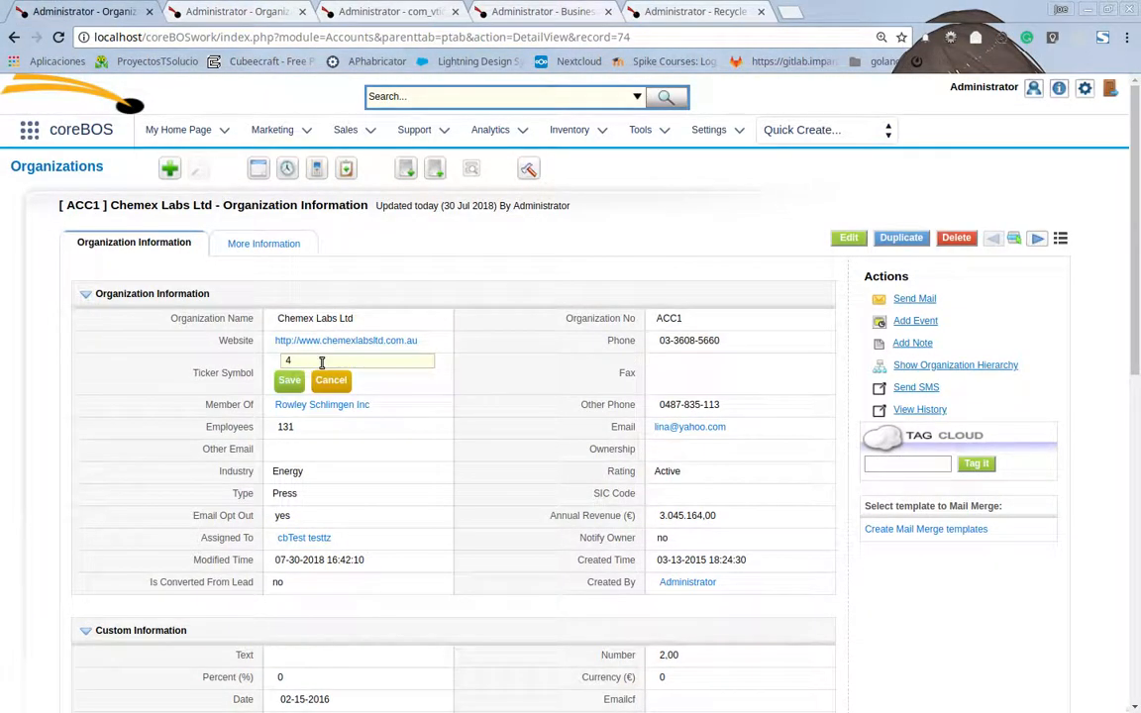
type("5")
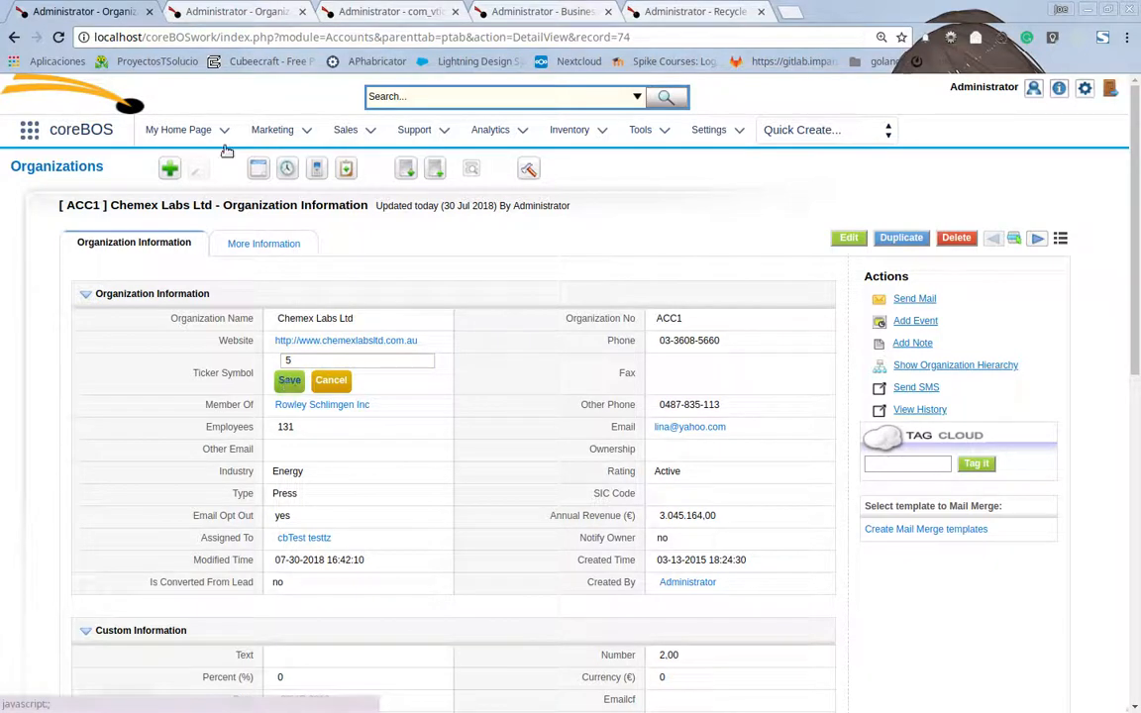
key("Return")
left_click(196, 14)
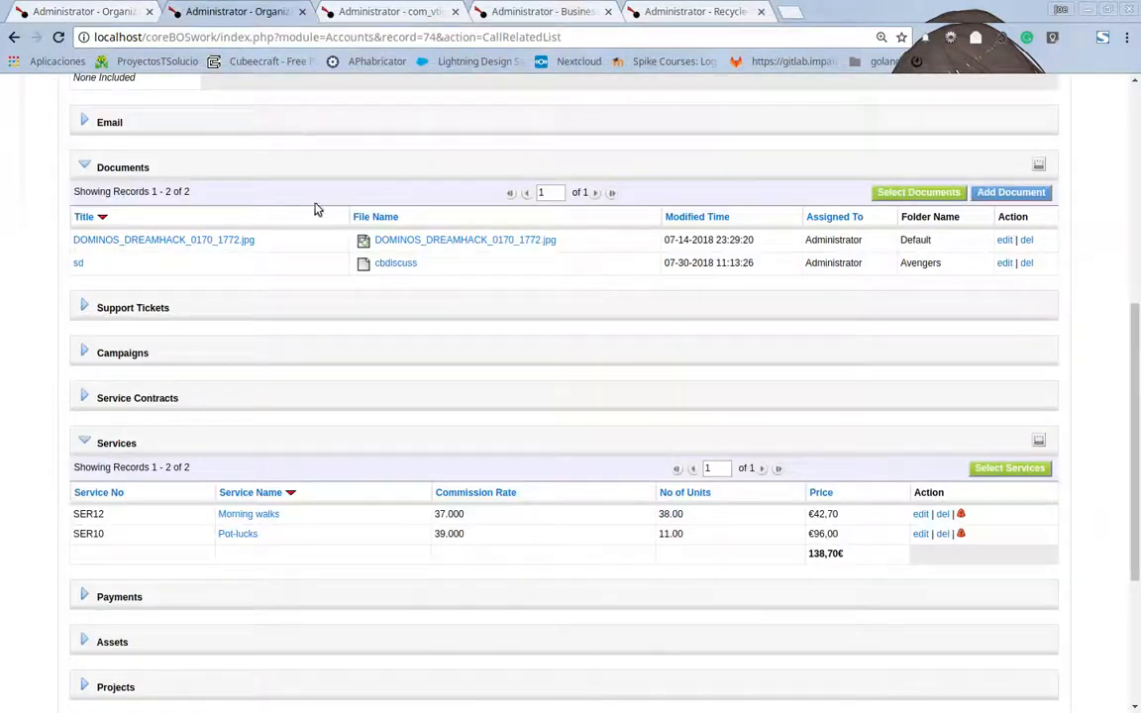
left_click(56, 38)
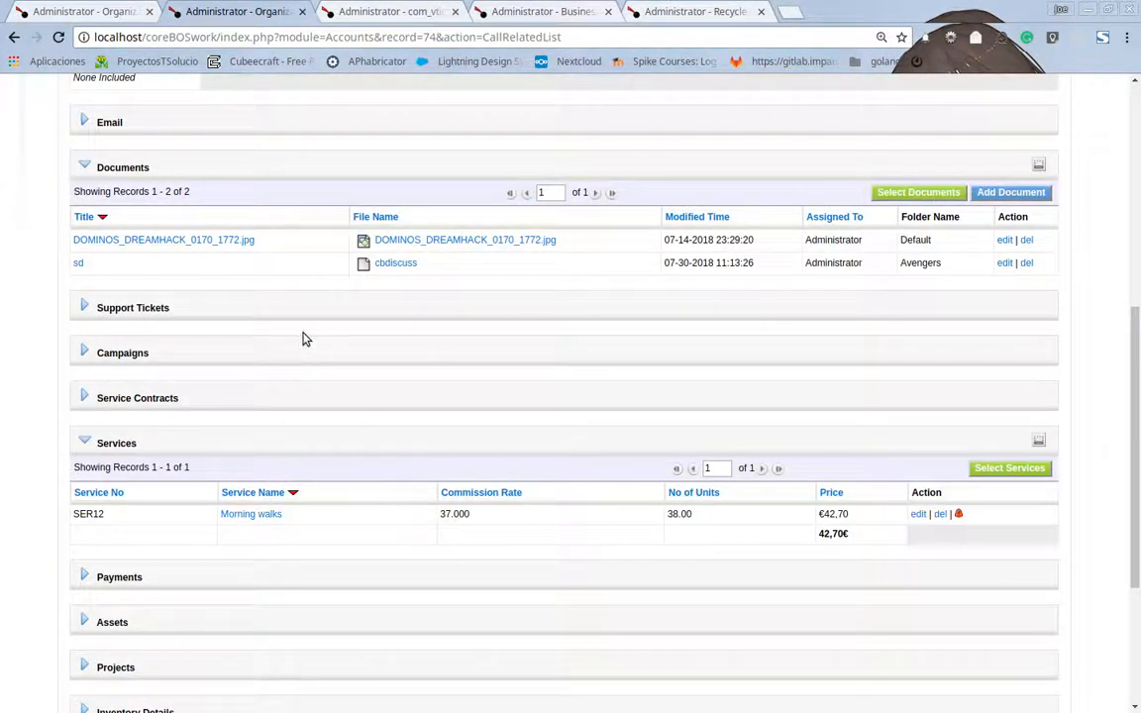
Open the business map "Srv Name starts with P" from the Business Maps list and examine its condition expression
left_click(523, 17)
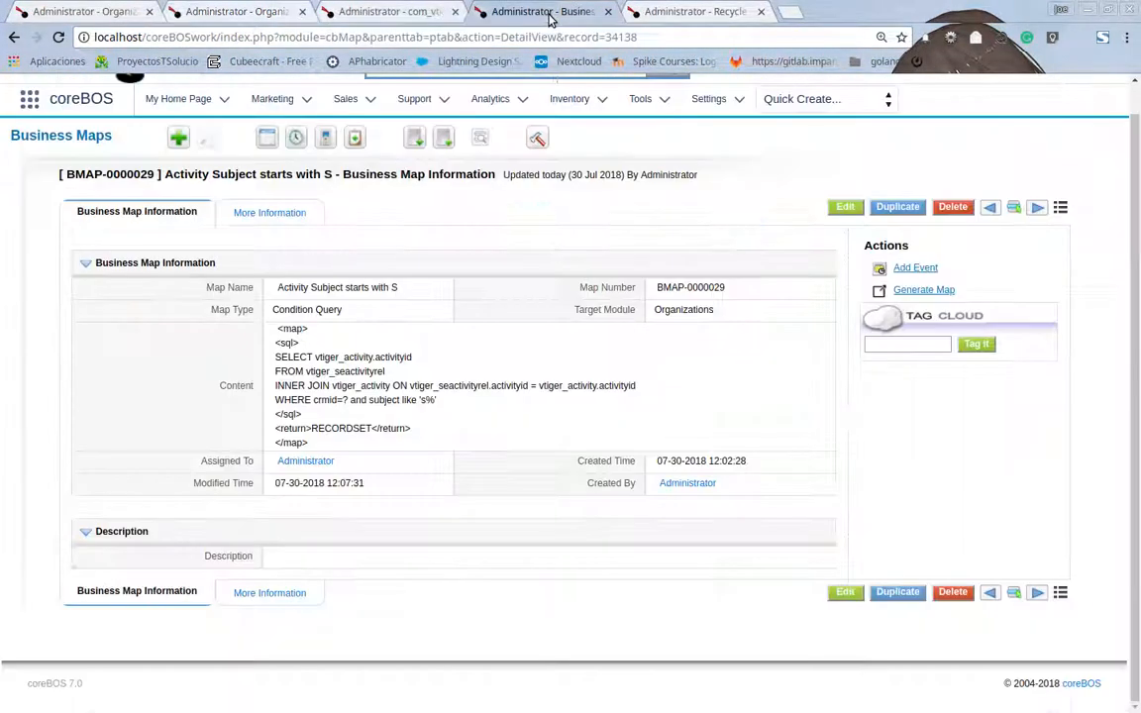
left_click(99, 137)
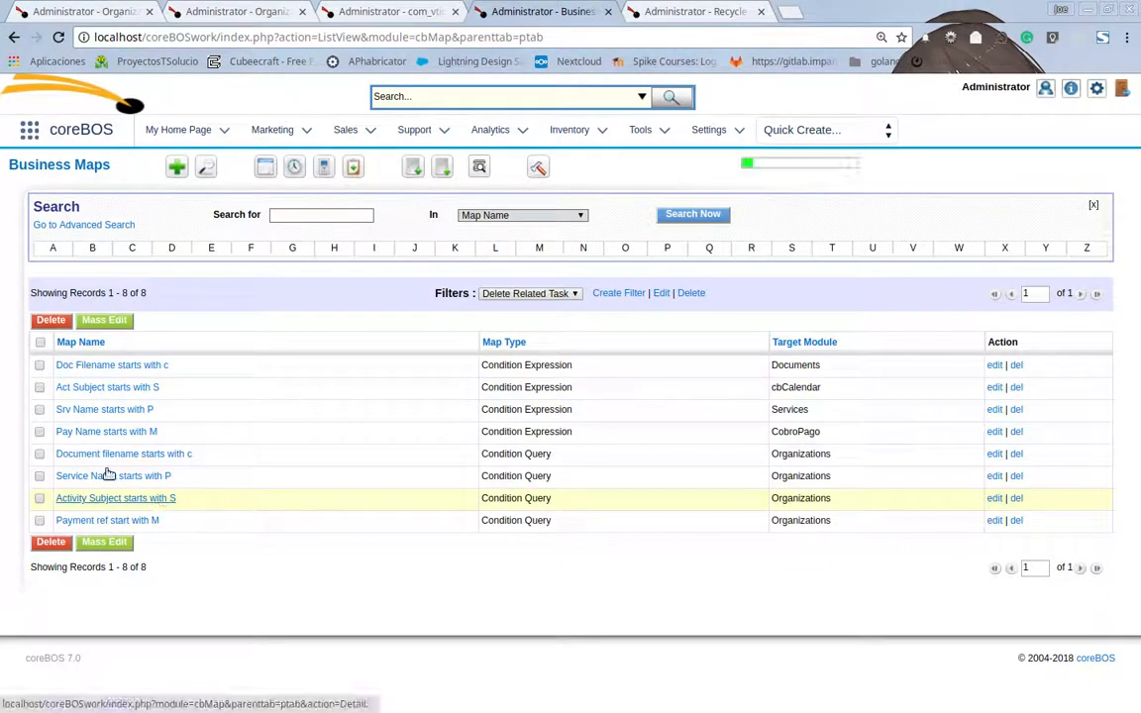
left_click(109, 410)
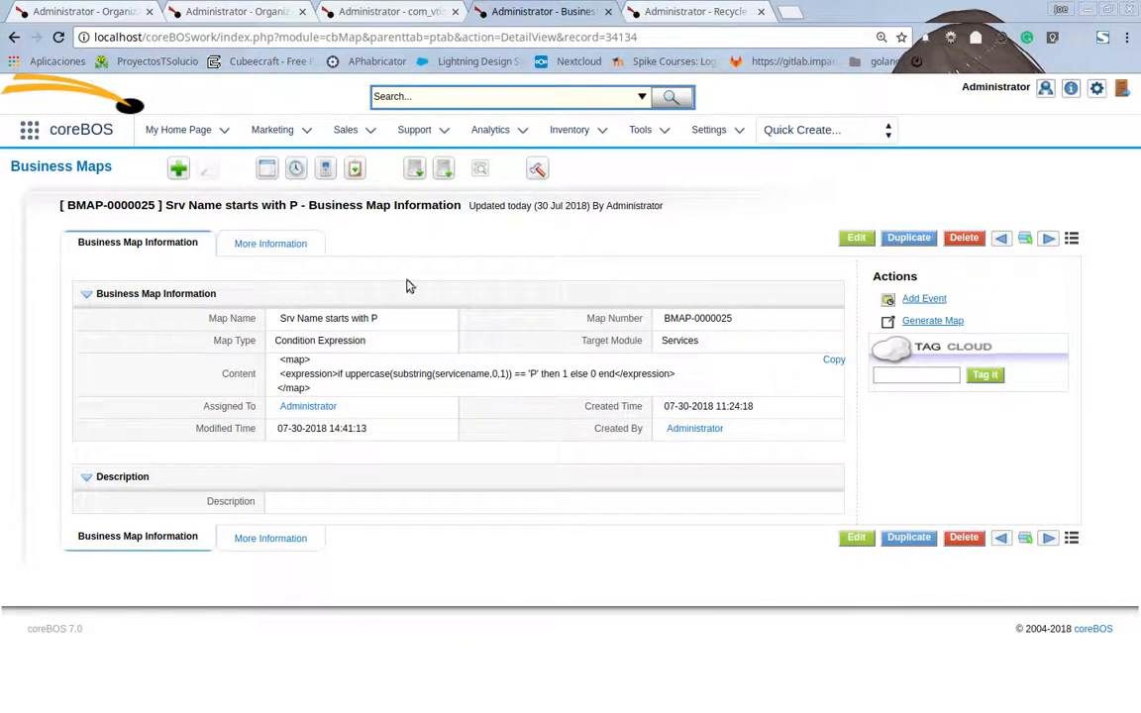
Change the Delete Related task's target module to Documents, clear its assigned business map, and save the task
left_click(252, 12)
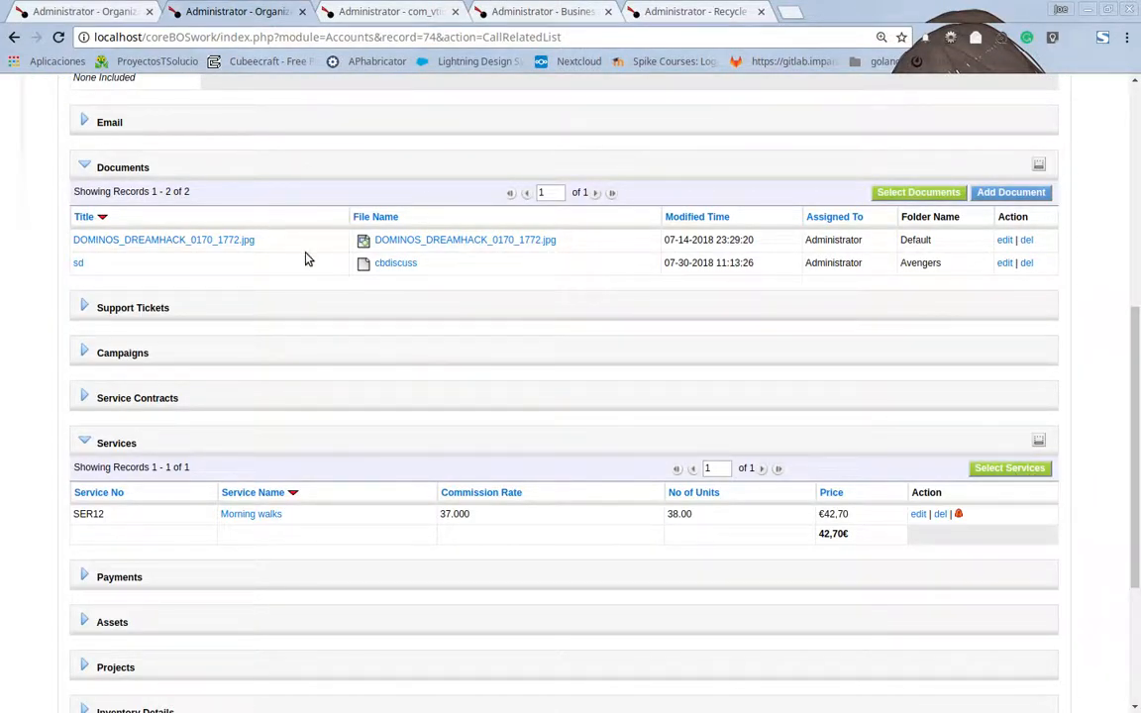
scroll(307, 265, "up", 1)
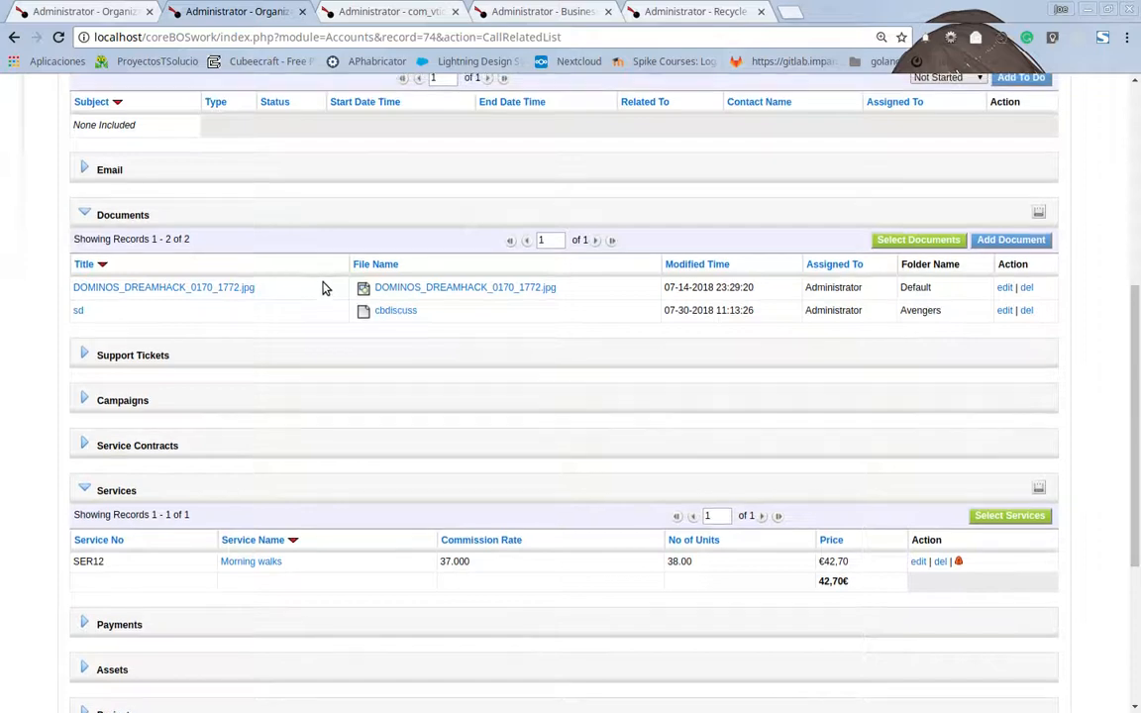
scroll(322, 287, "up", 1)
left_click(386, 11)
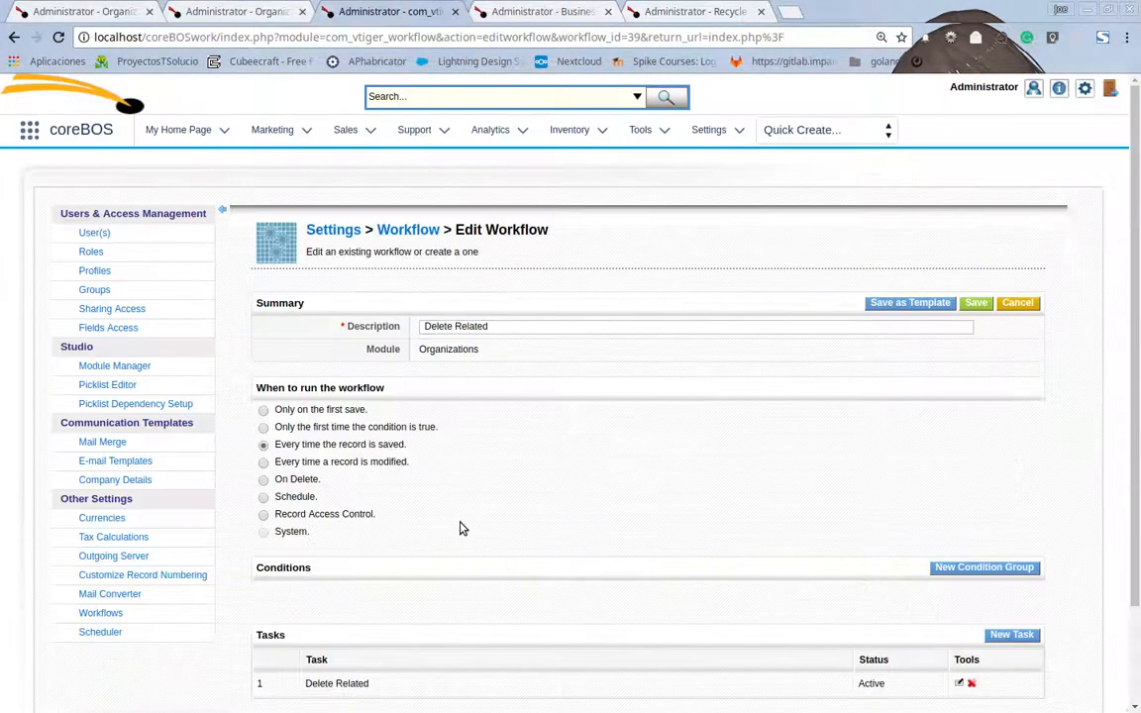
scroll(461, 528, "down", 2)
left_click(959, 566)
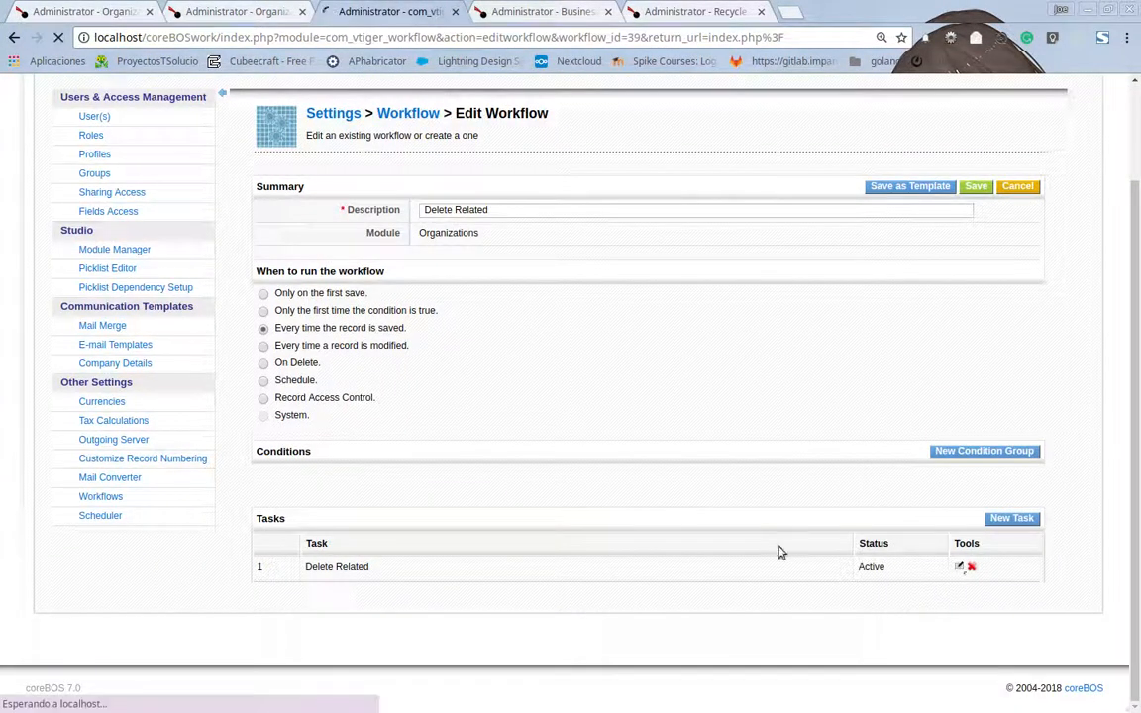
scroll(526, 451, "down", 1)
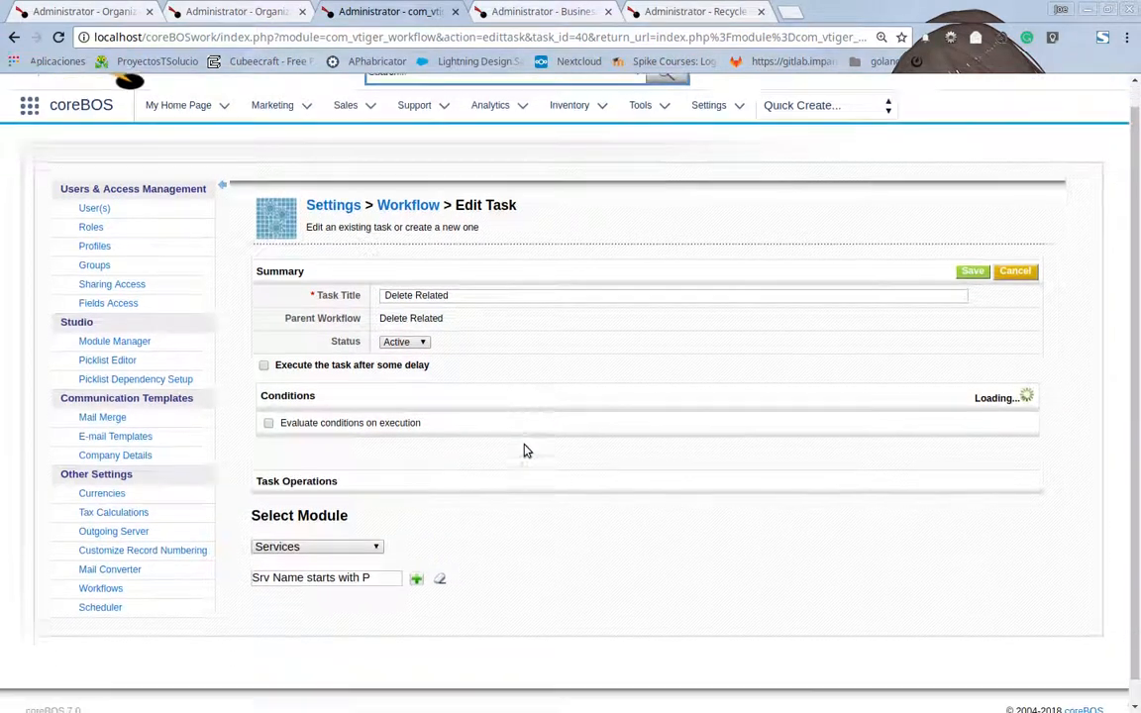
scroll(526, 450, "down", 1)
left_click(289, 521)
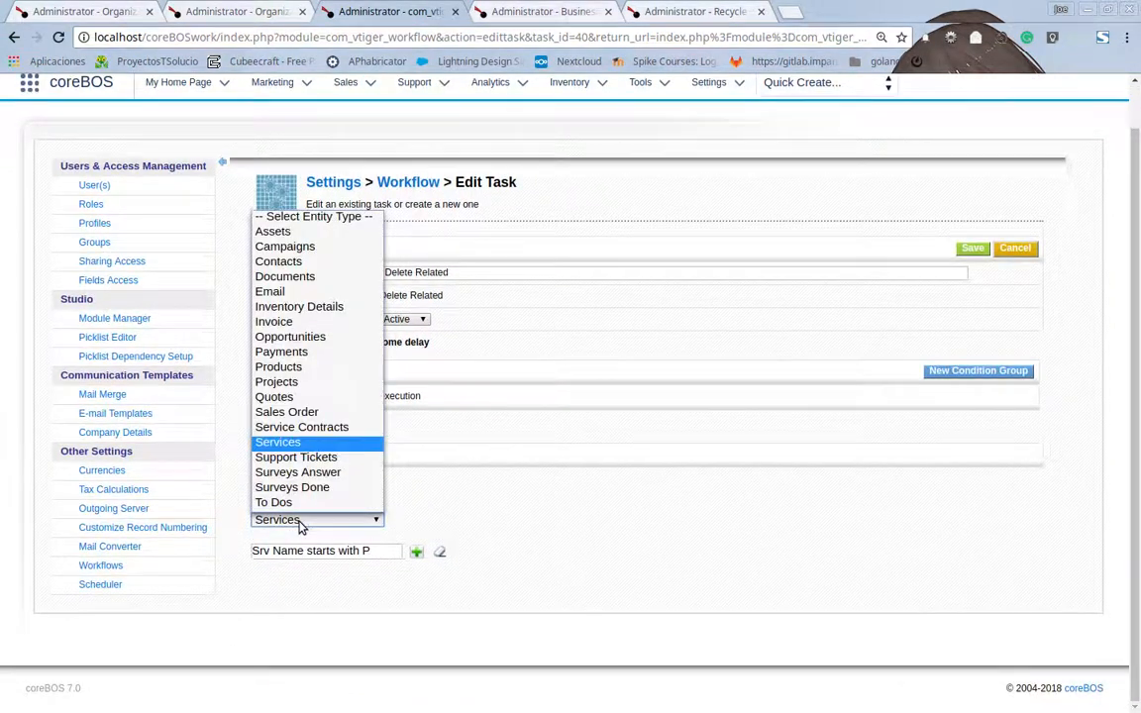
left_click(315, 277)
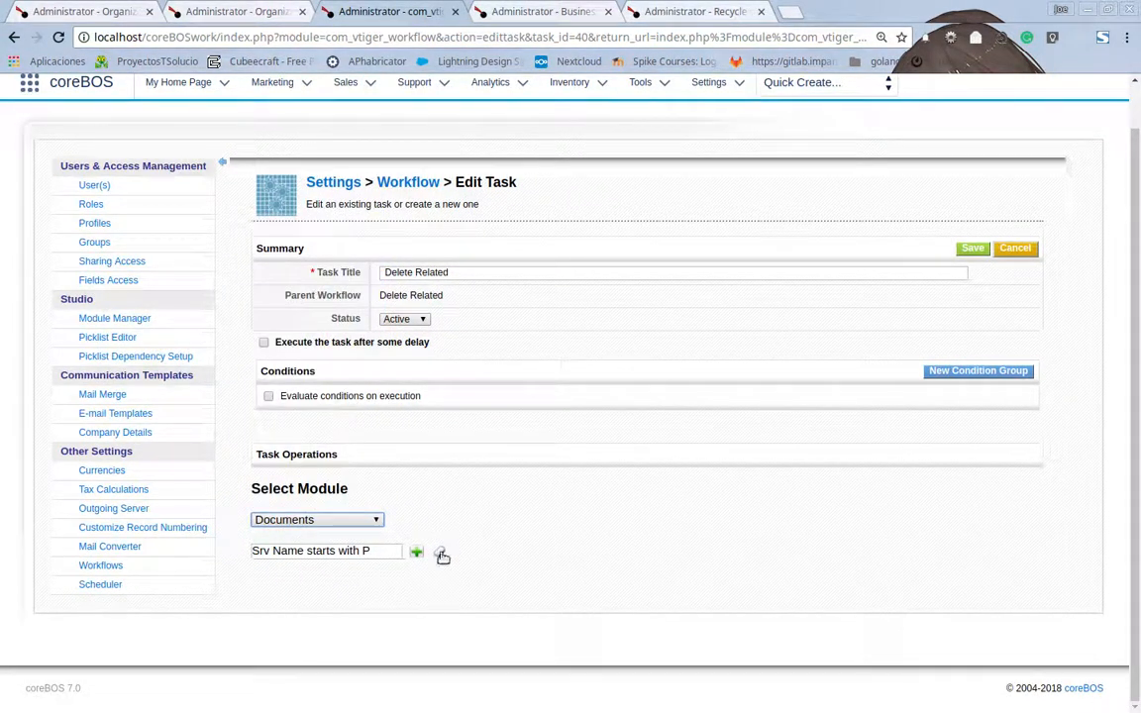
left_click(441, 553)
left_click(978, 248)
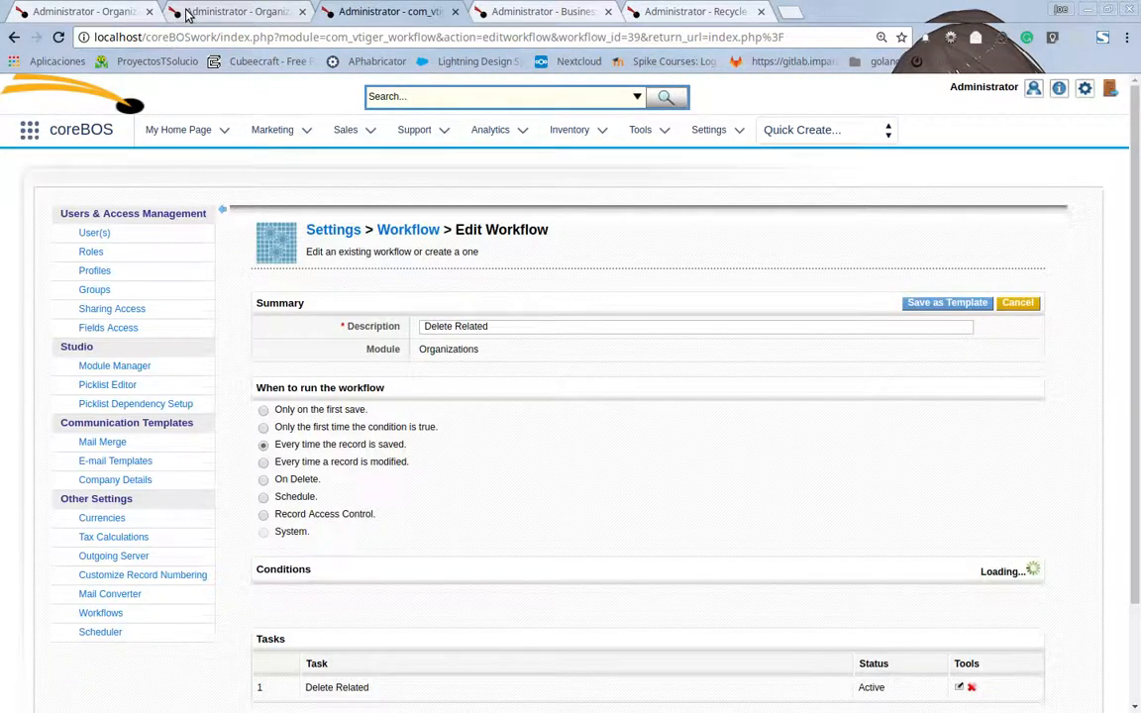
Save Chemex Labs Ltd's ticker symbol as 6 and reload the related lists to check which Documents the unfiltered task deleted
left_click(91, 11)
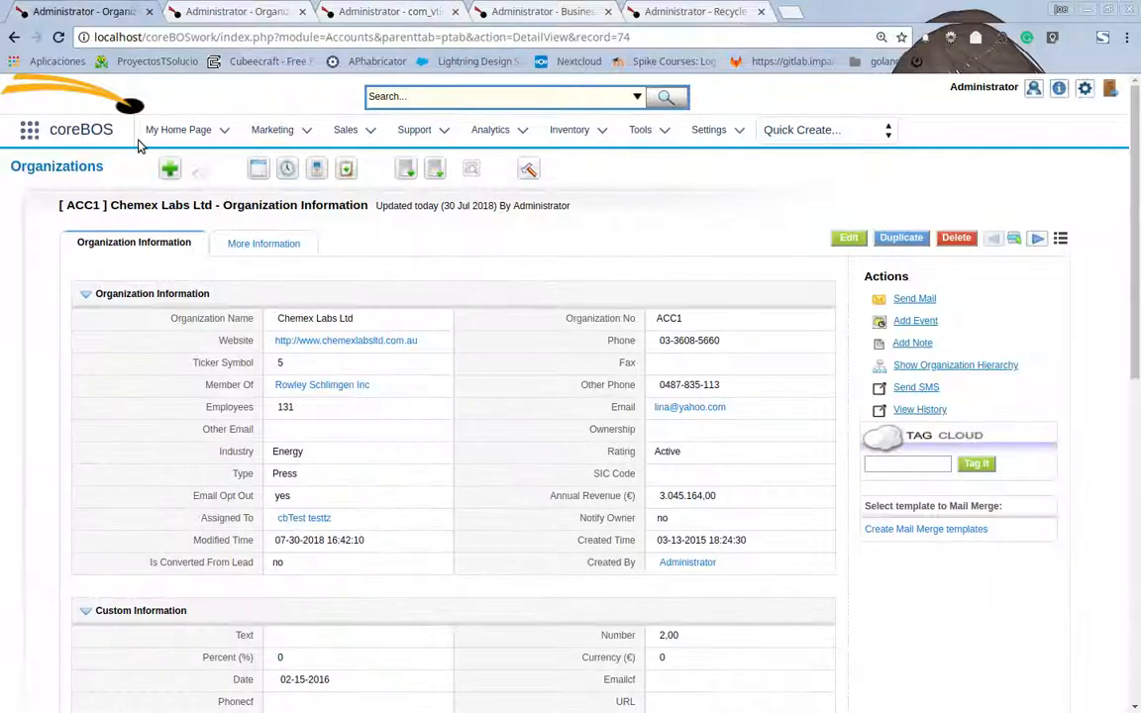
mouse_move(264, 244)
double_click(378, 362)
key("BackSpace")
type("6")
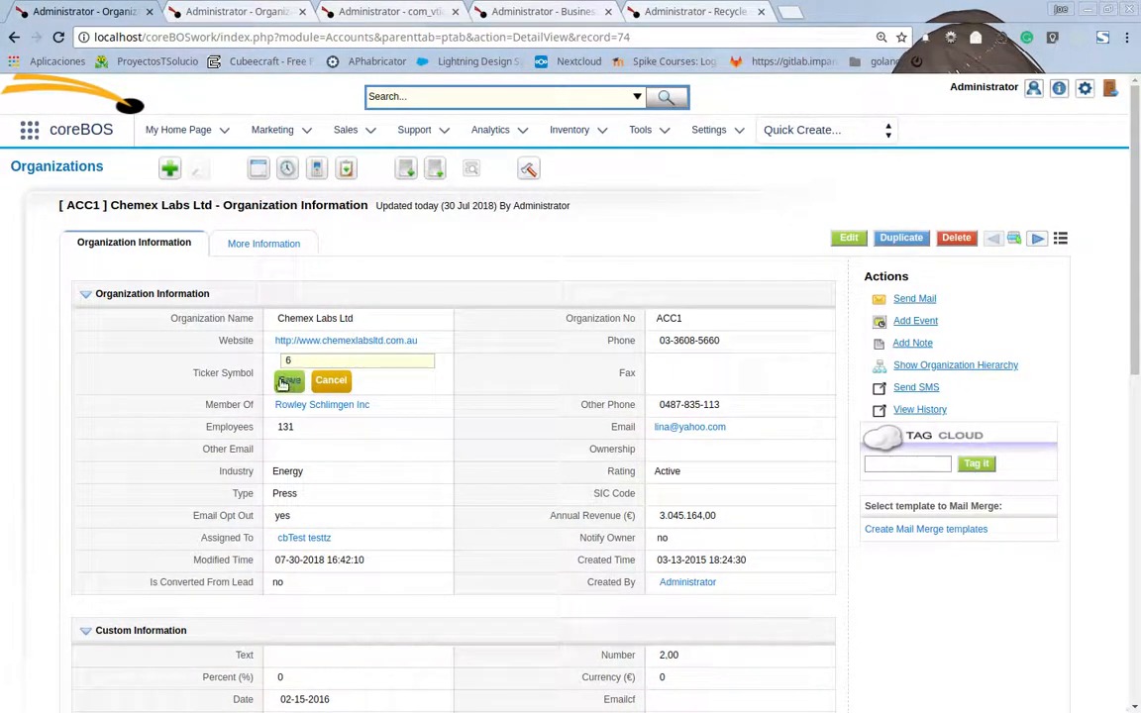
left_click(289, 380)
left_click(236, 10)
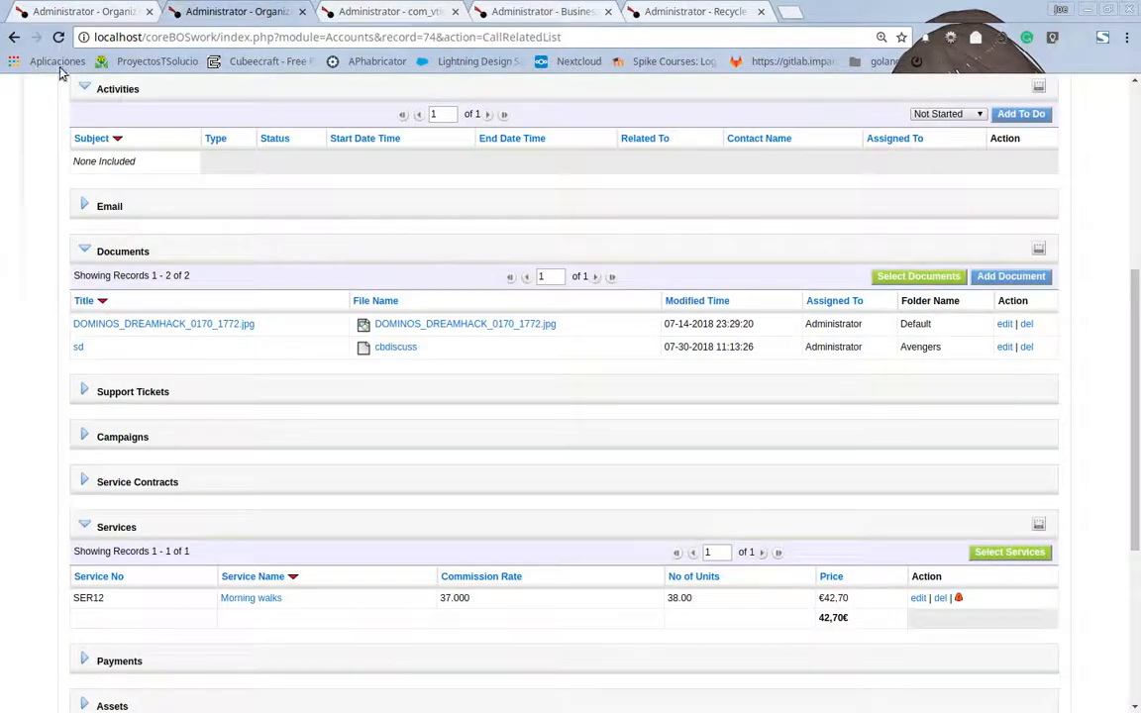
left_click(57, 37)
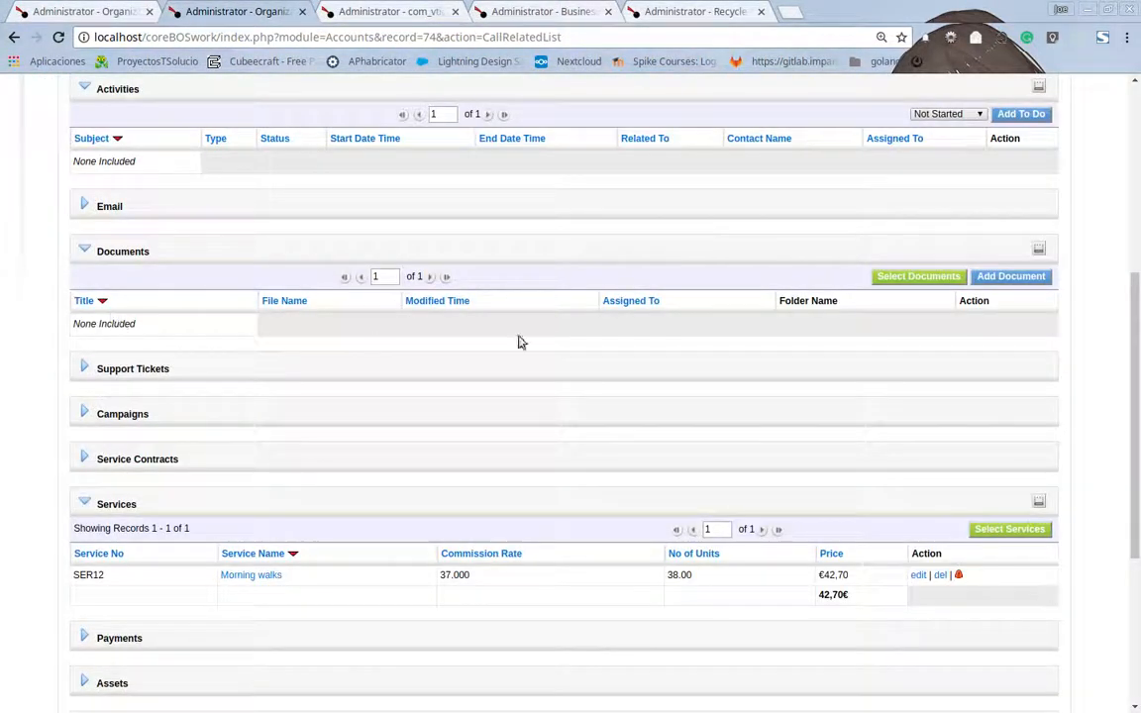
Relate the documents "DOMINOS_DREAMHACK_0170_1772.jpg" and "sd" to Chemex Labs Ltd again
left_click(921, 280)
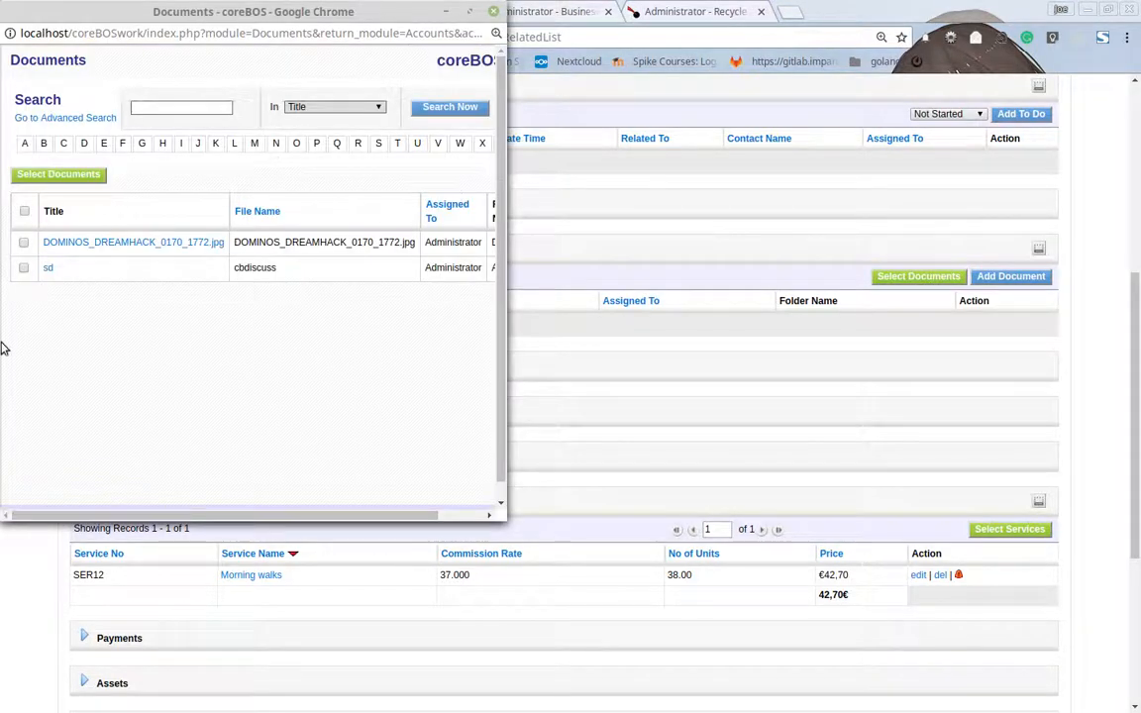
left_click(23, 210)
left_click(39, 176)
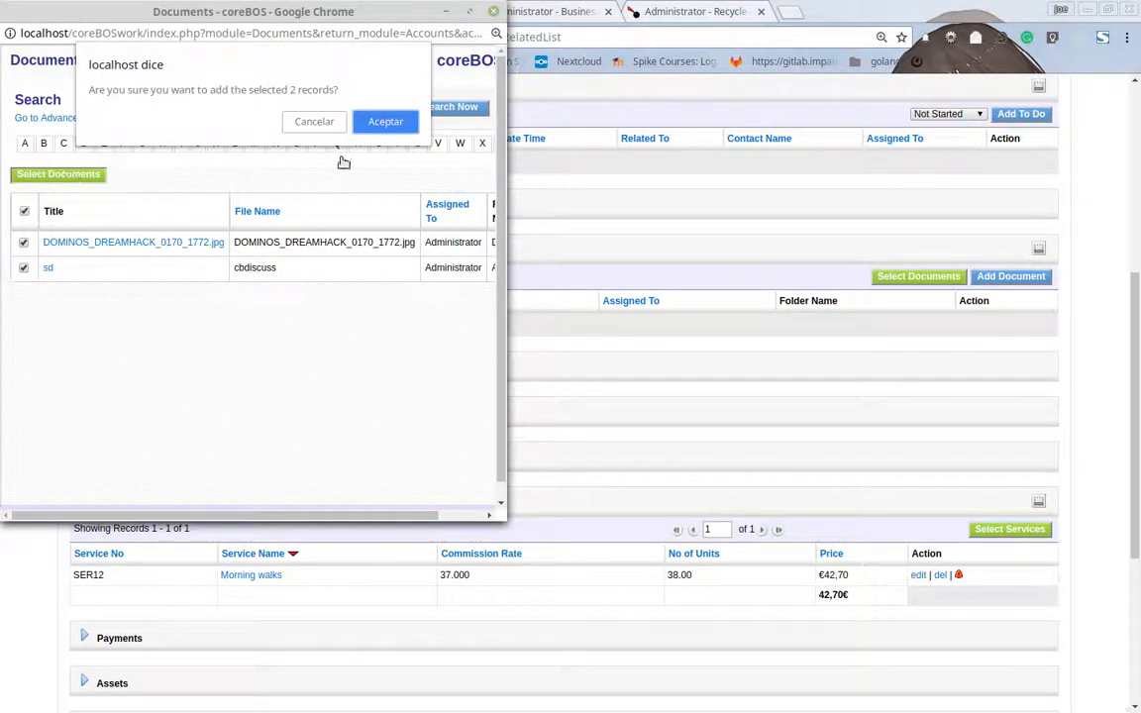
left_click(382, 120)
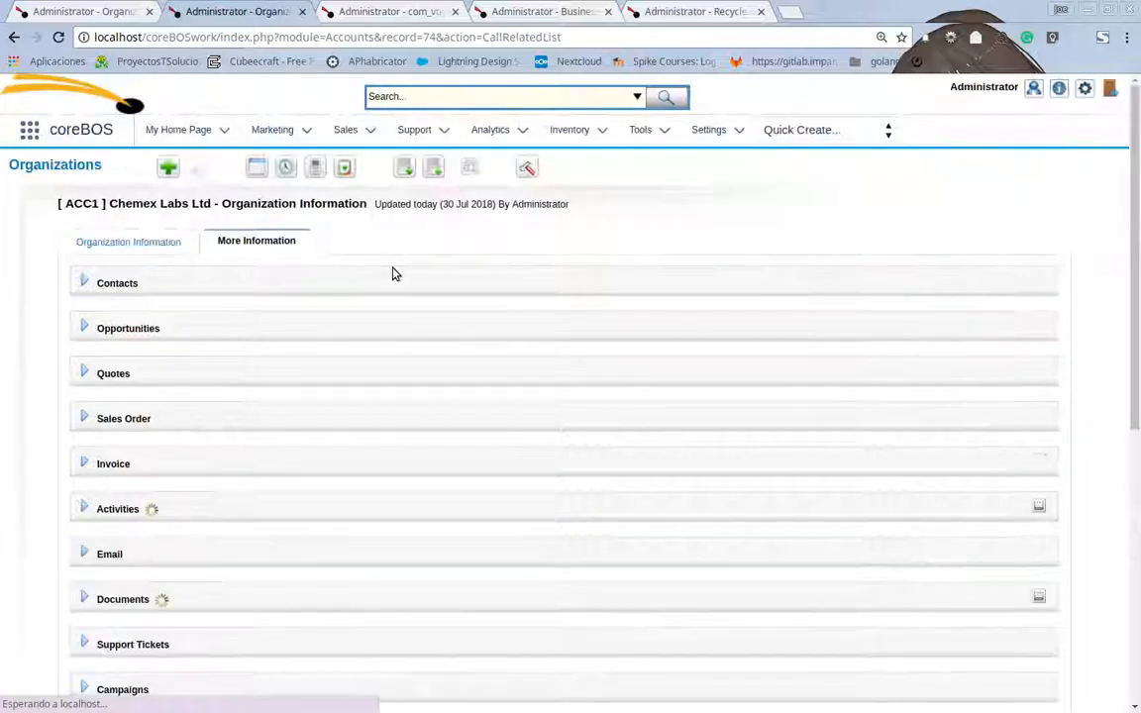
scroll(392, 329, "down", 1)
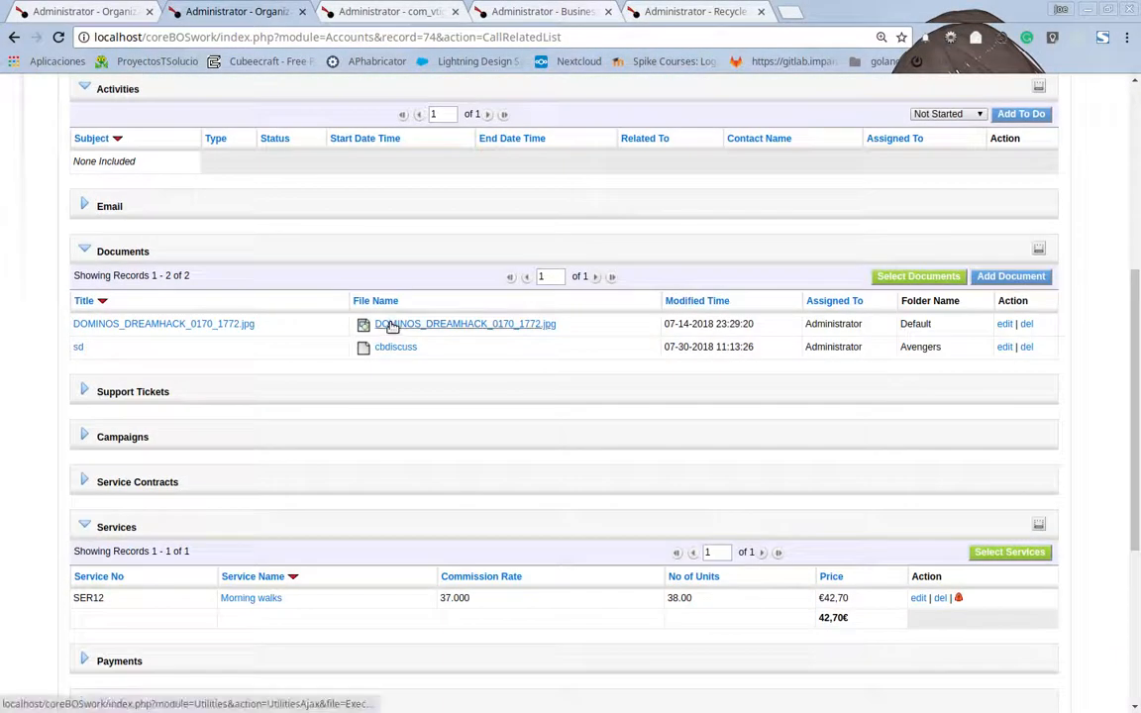
Assign the business map "Doc Filename starts with c" to the Delete Related task for Documents and save the task
left_click(337, 12)
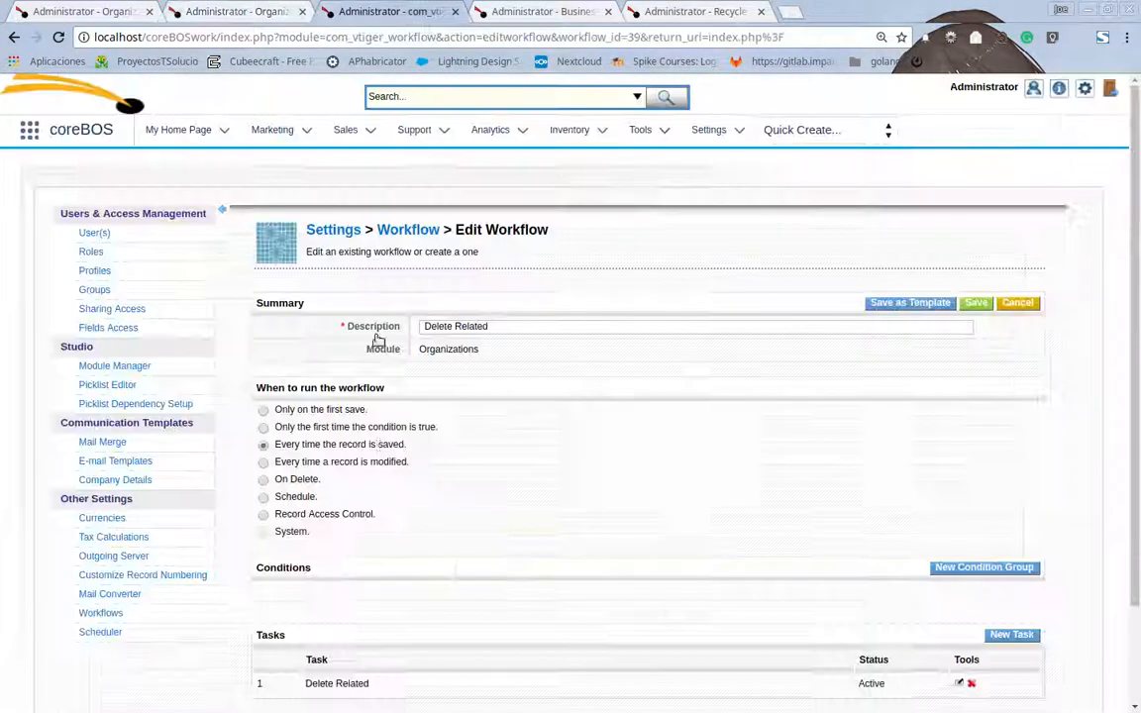
left_click(959, 683)
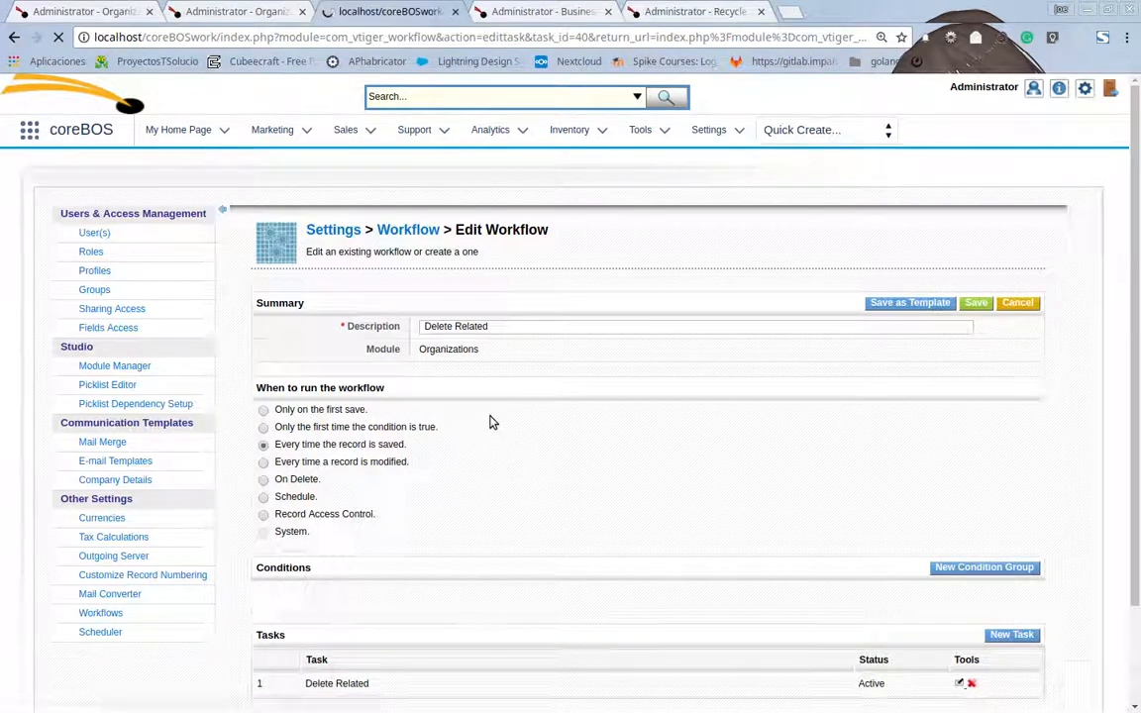
scroll(490, 422, "down", 1)
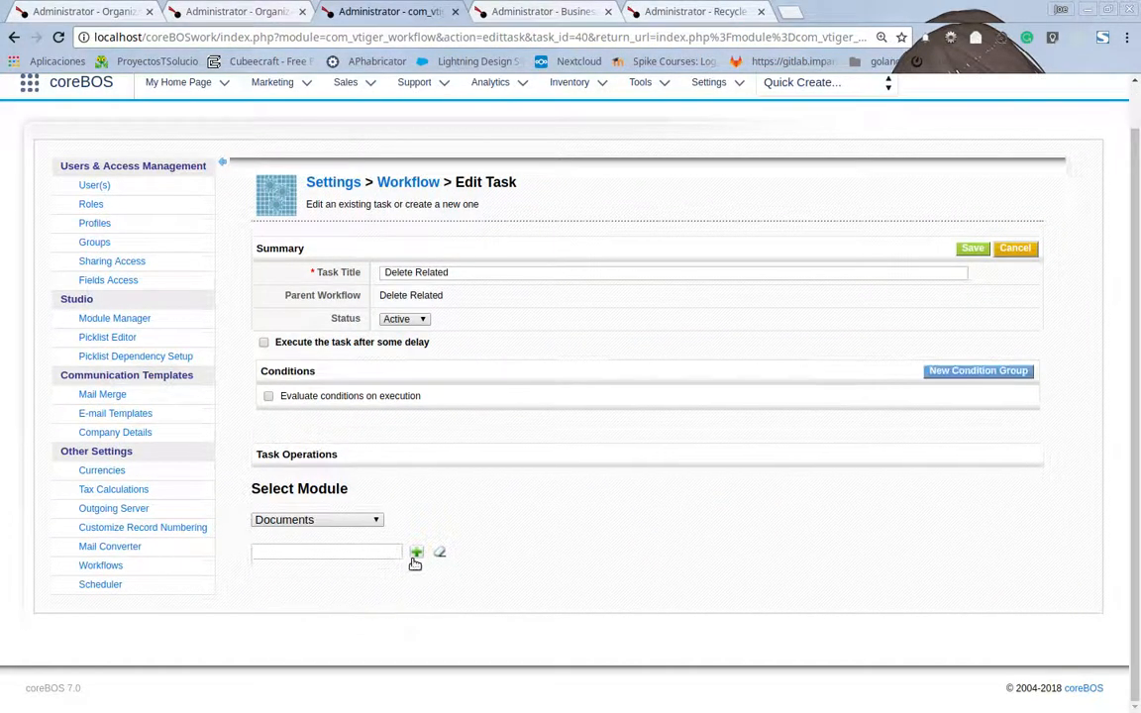
left_click(416, 558)
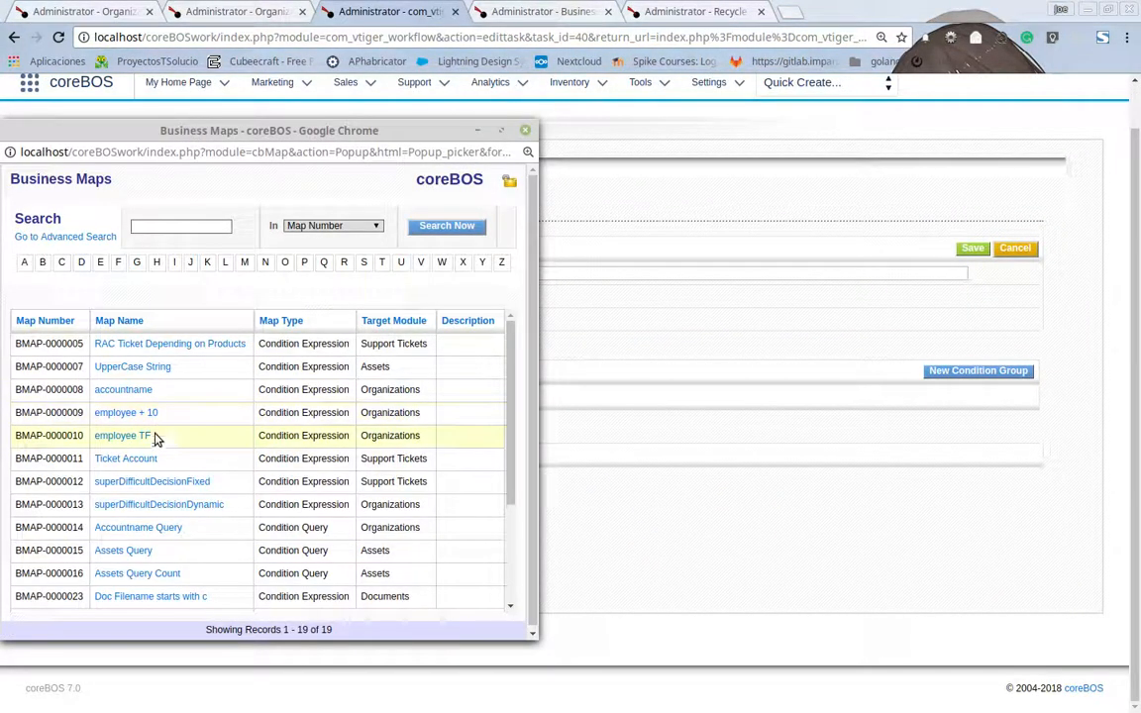
scroll(158, 442, "down", 3)
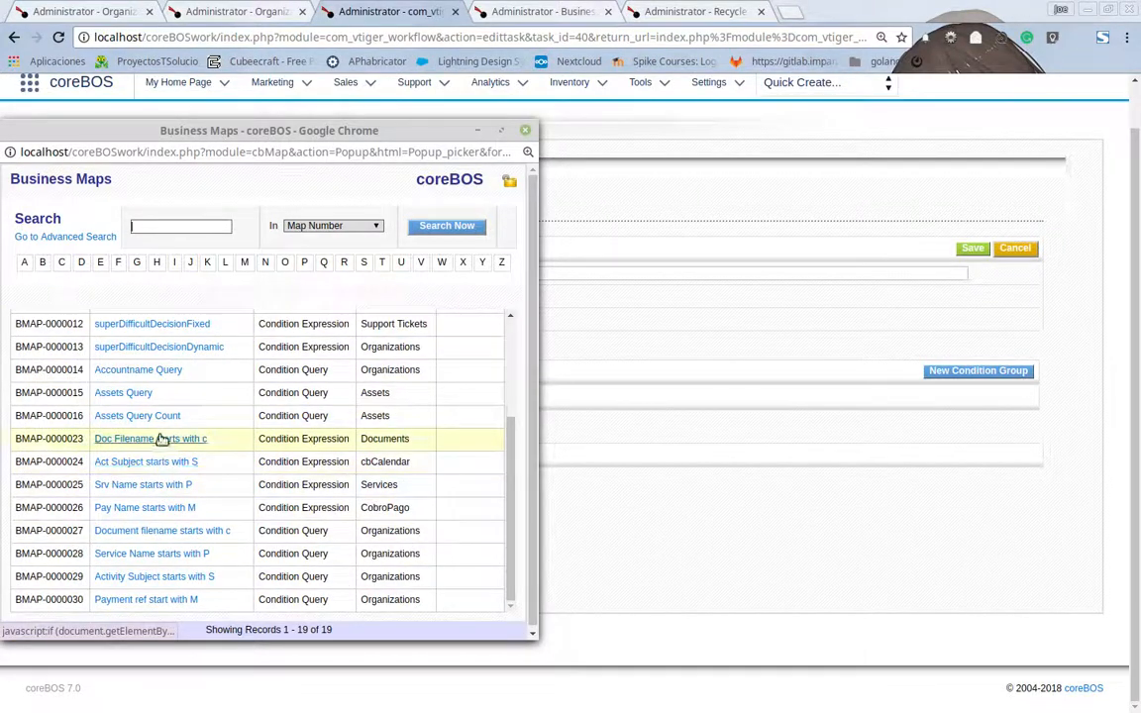
left_click(161, 439)
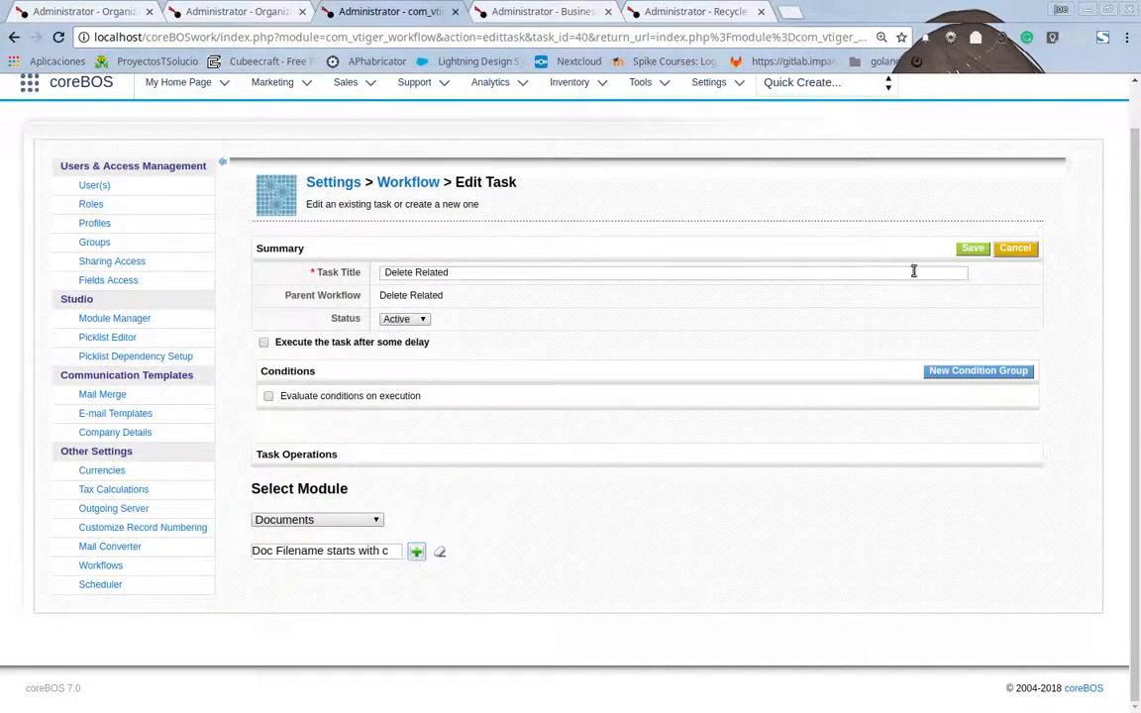
left_click(973, 247)
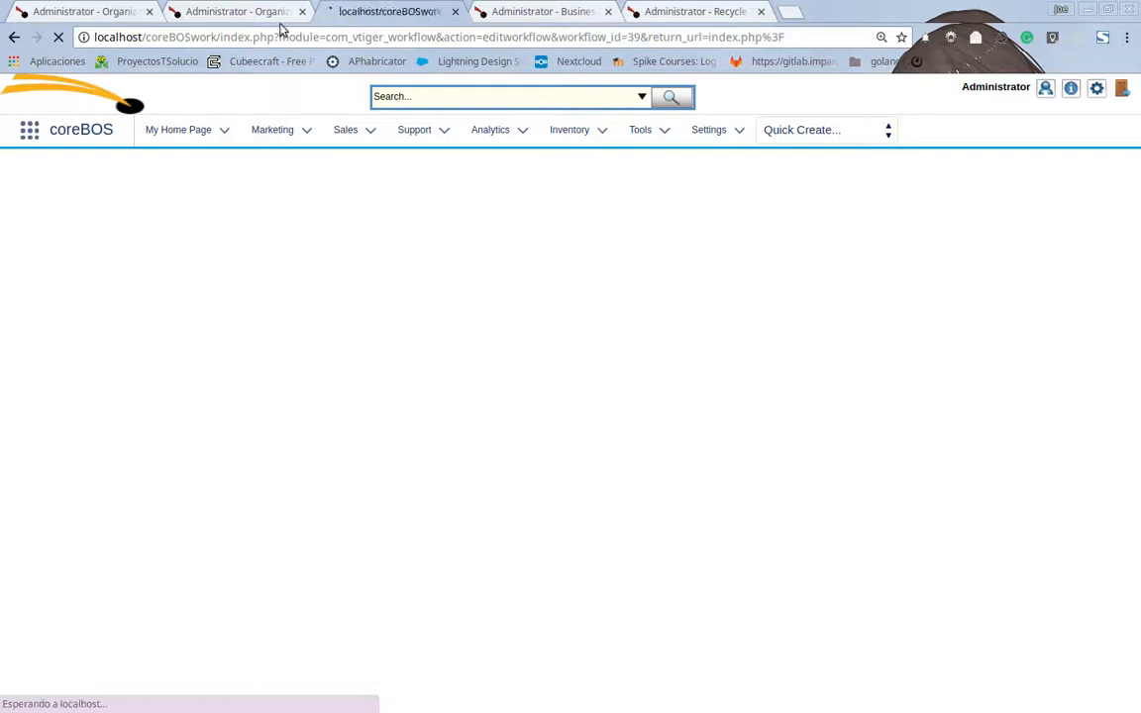
Save Chemex Labs Ltd's ticker symbol as 7 and reload the related lists to check which Documents the map filter deleted
left_click(240, 12)
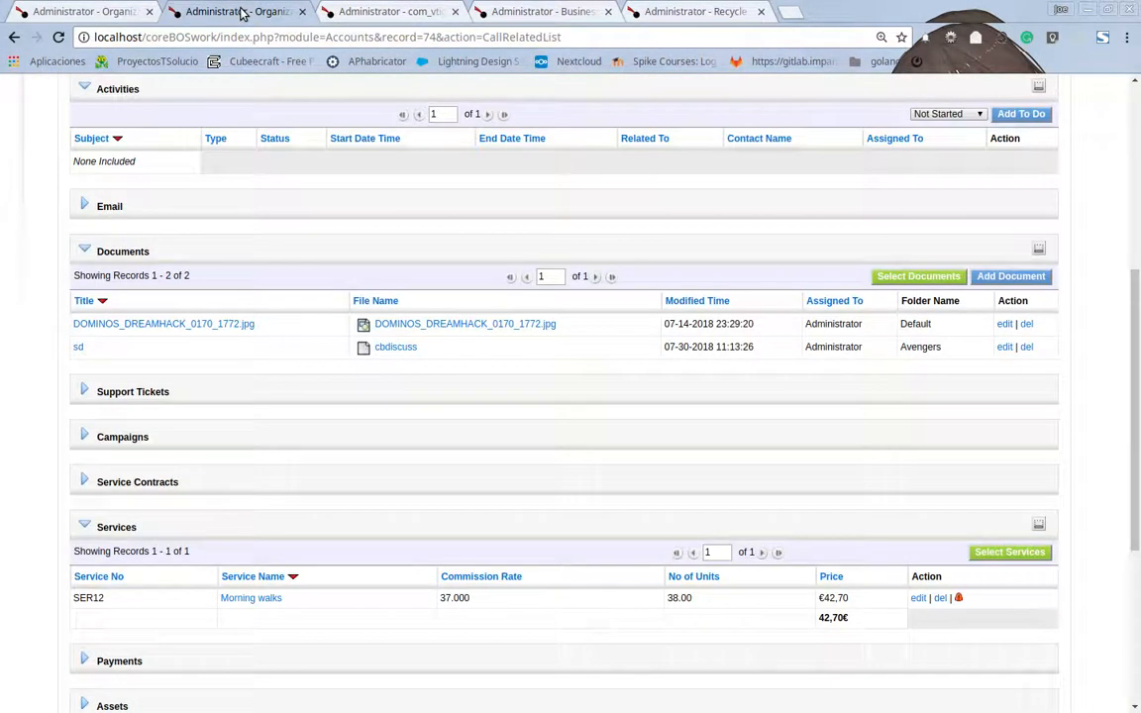
left_click(68, 12)
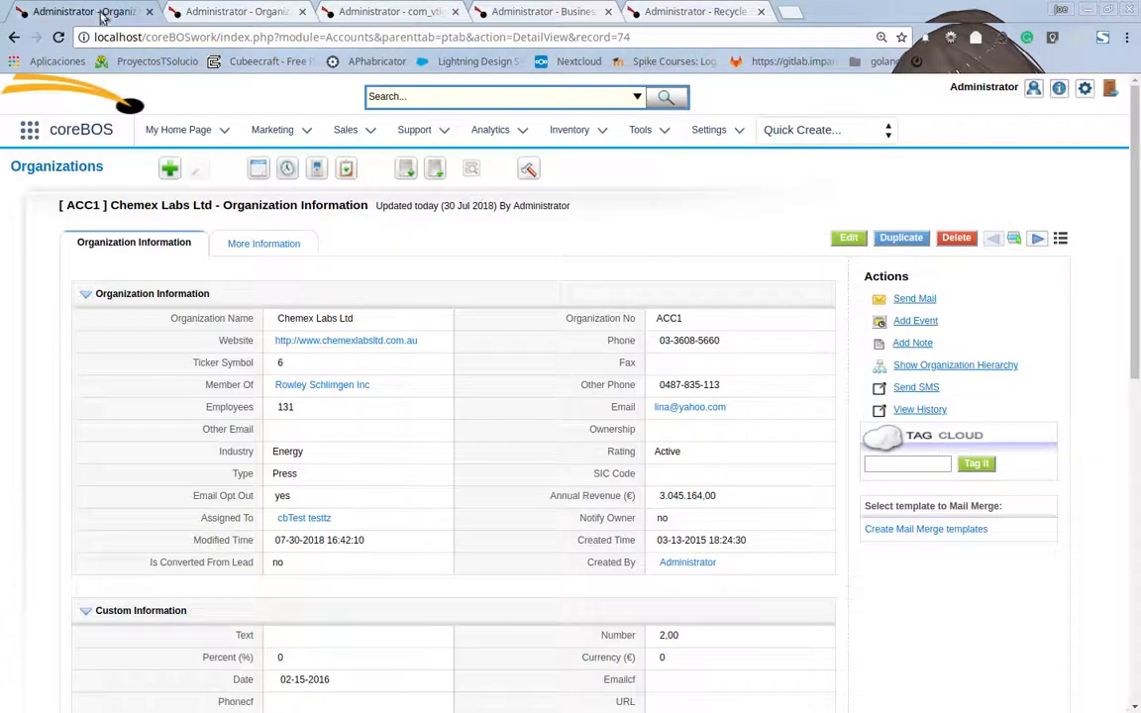
double_click(386, 367)
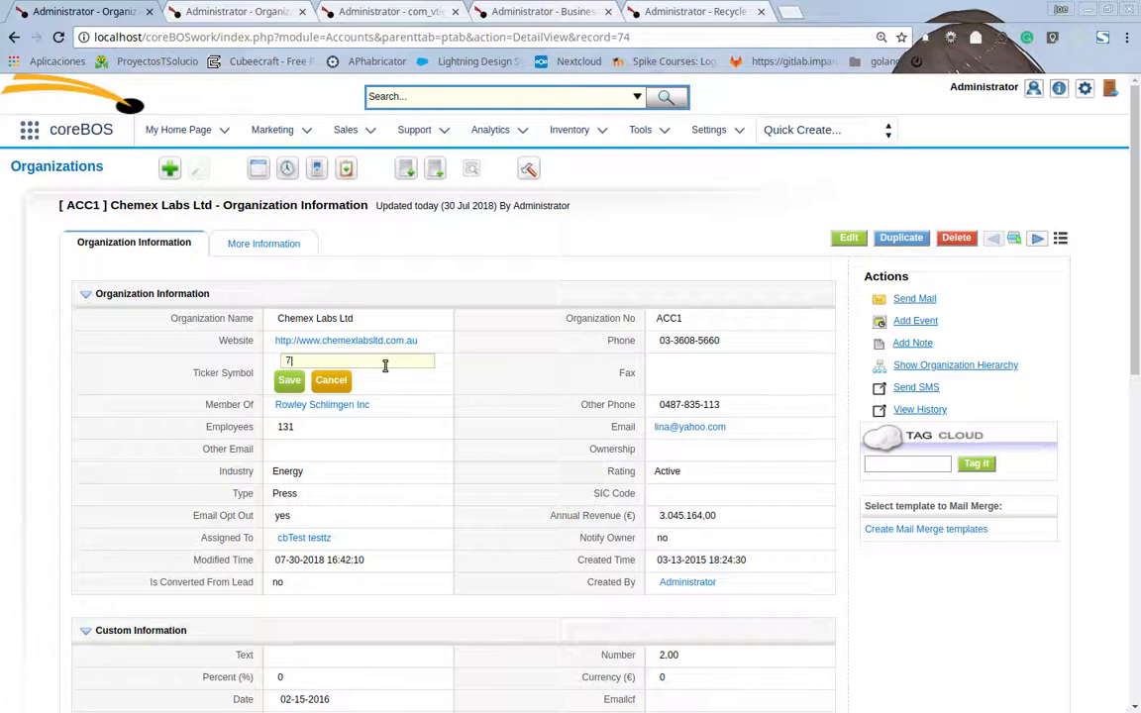
left_click(290, 380)
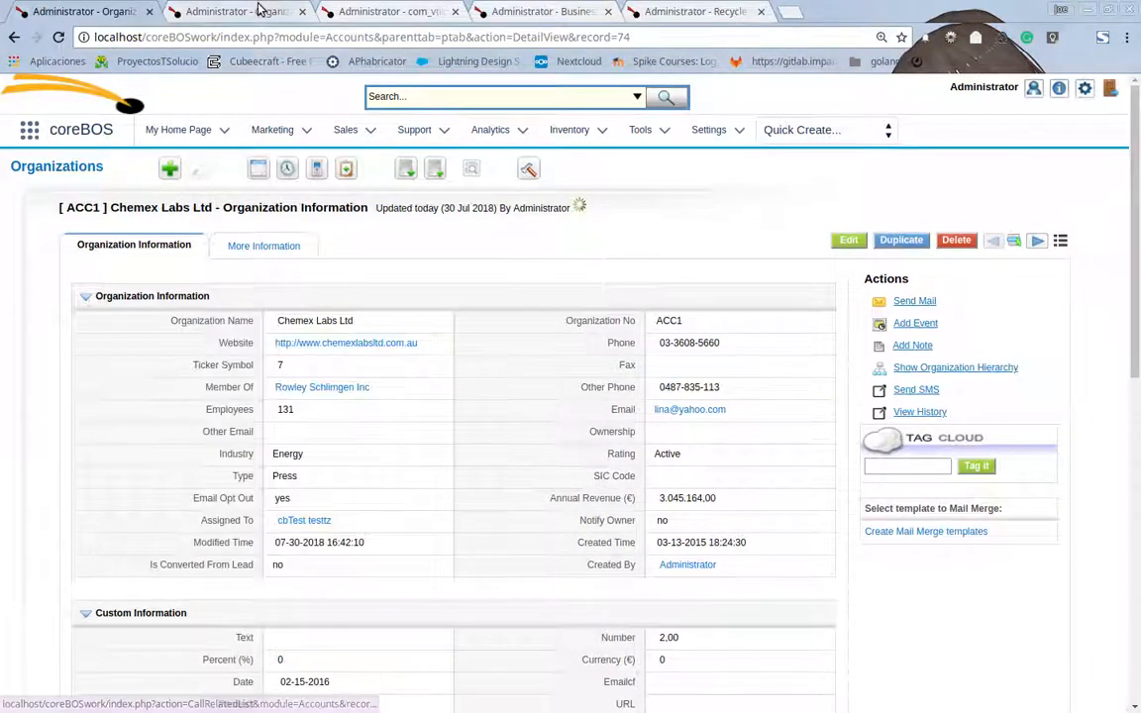
left_click(264, 244)
left_click(59, 37)
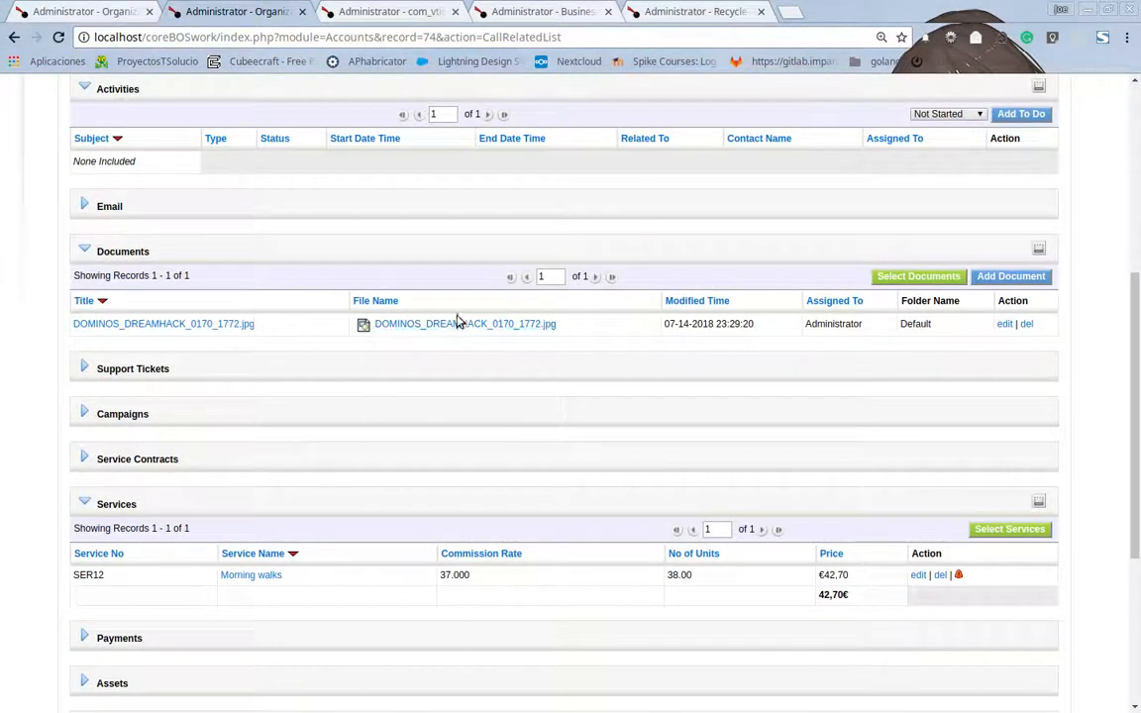
Relate the document "sd" to Chemex Labs Ltd again and check the Documents related list
left_click(919, 282)
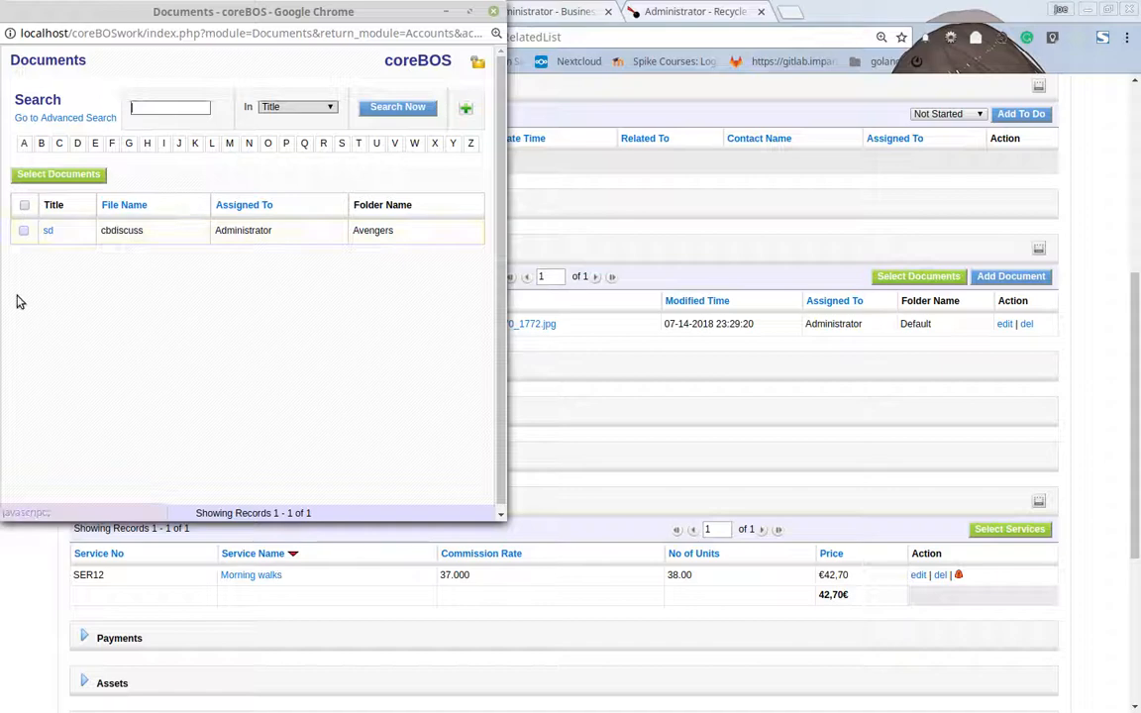
left_click(47, 232)
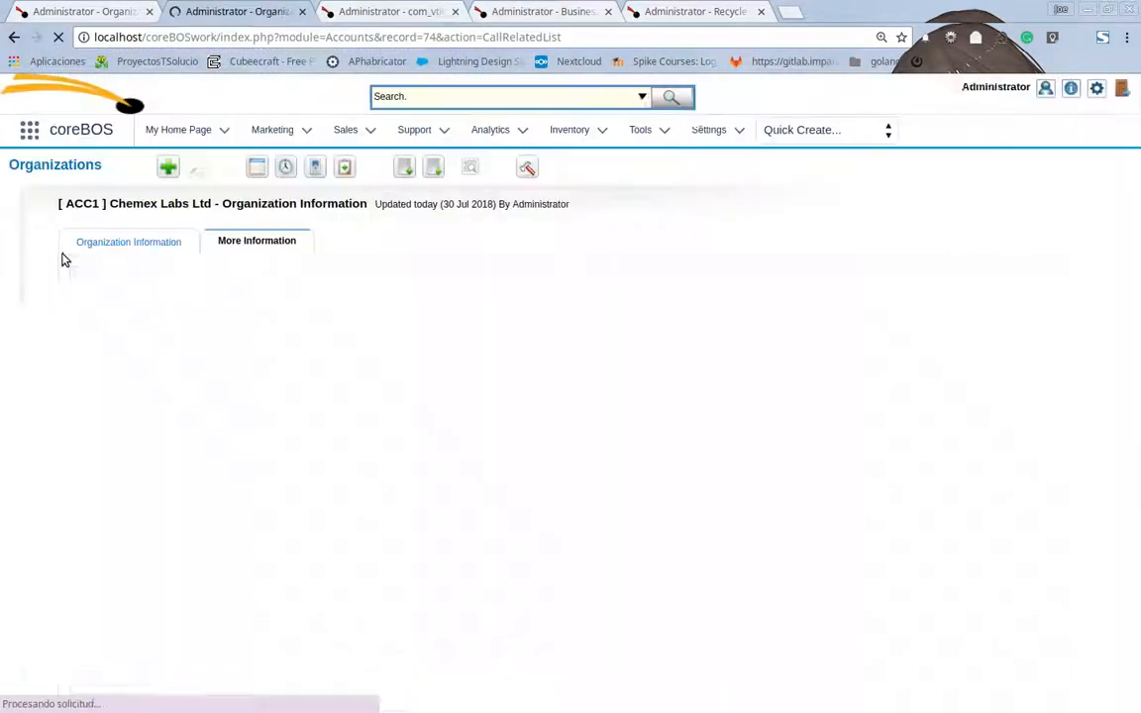
scroll(163, 626, "down", 4)
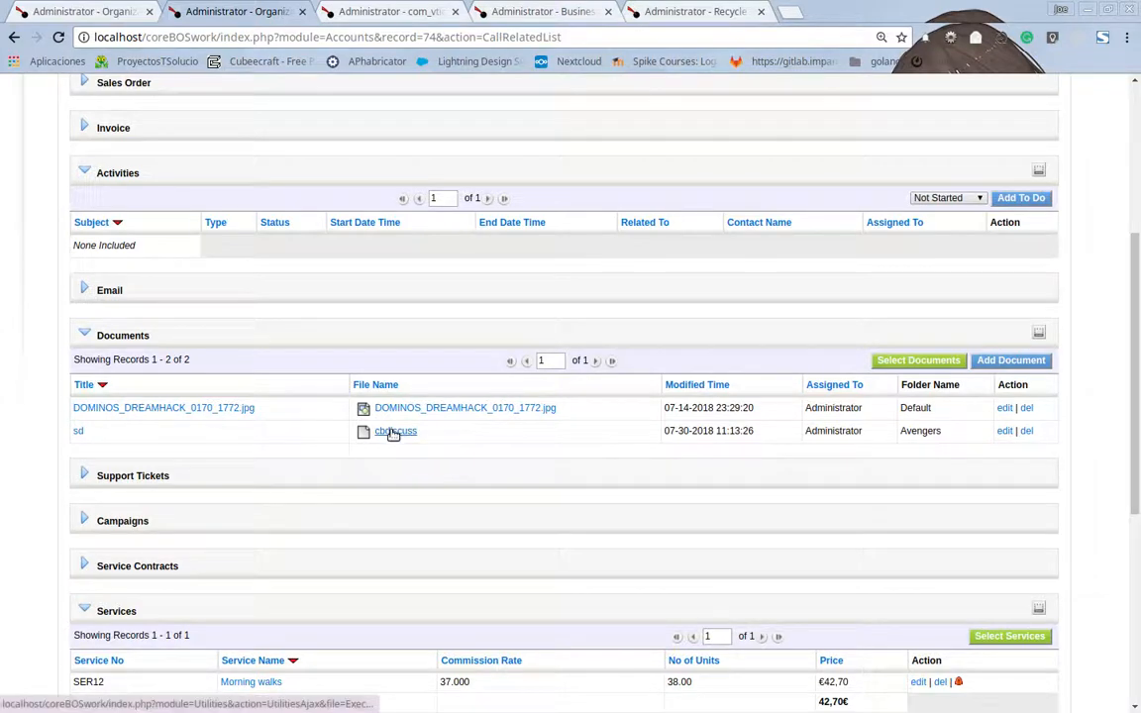
Open the business map "Doc Filename starts with c" from the Business Maps list and examine its condition expression
left_click(378, 11)
scroll(384, 580, "down", 2)
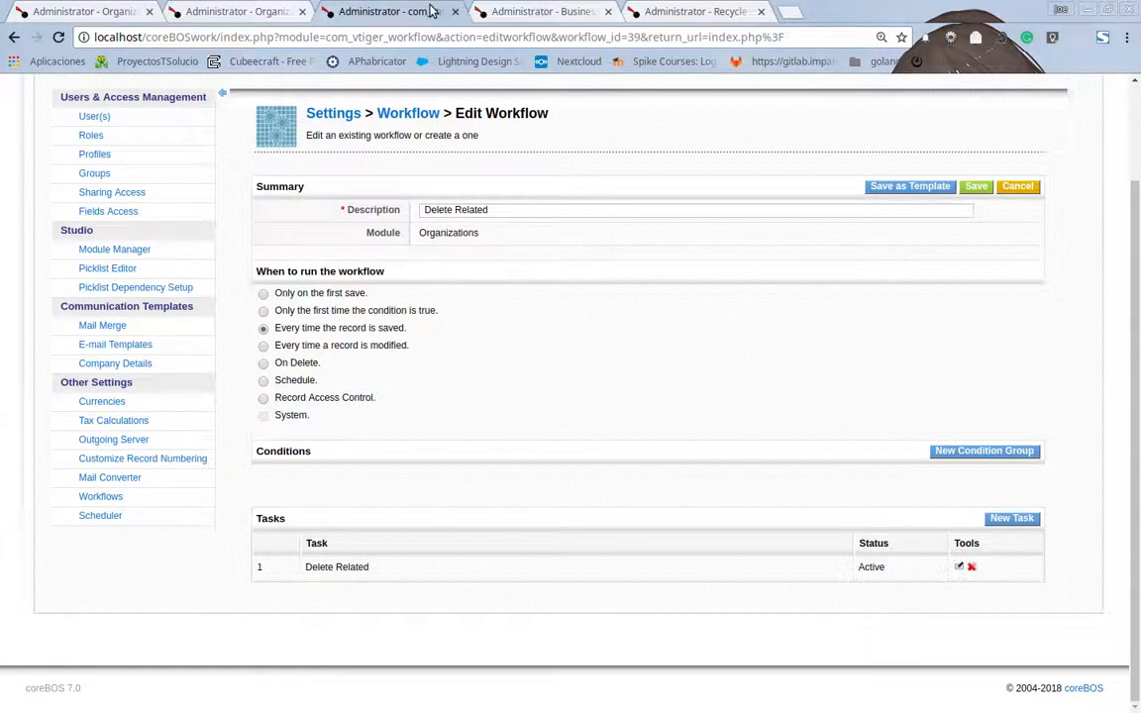
left_click(485, 9)
left_click(79, 171)
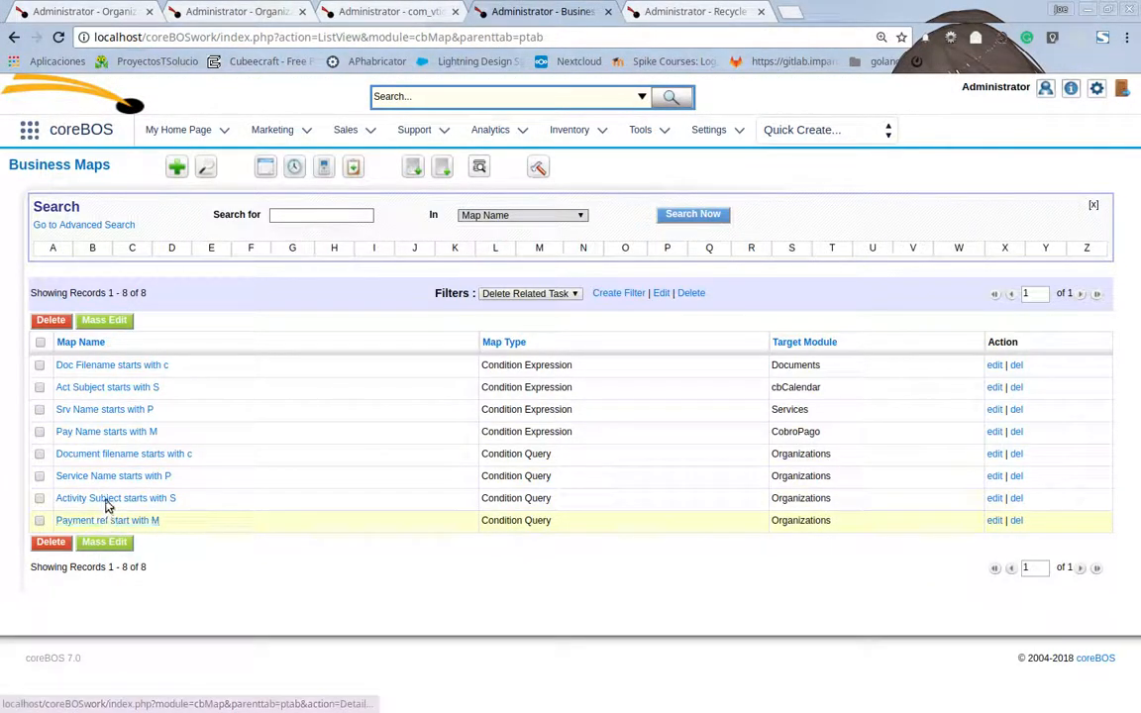
left_click(111, 366)
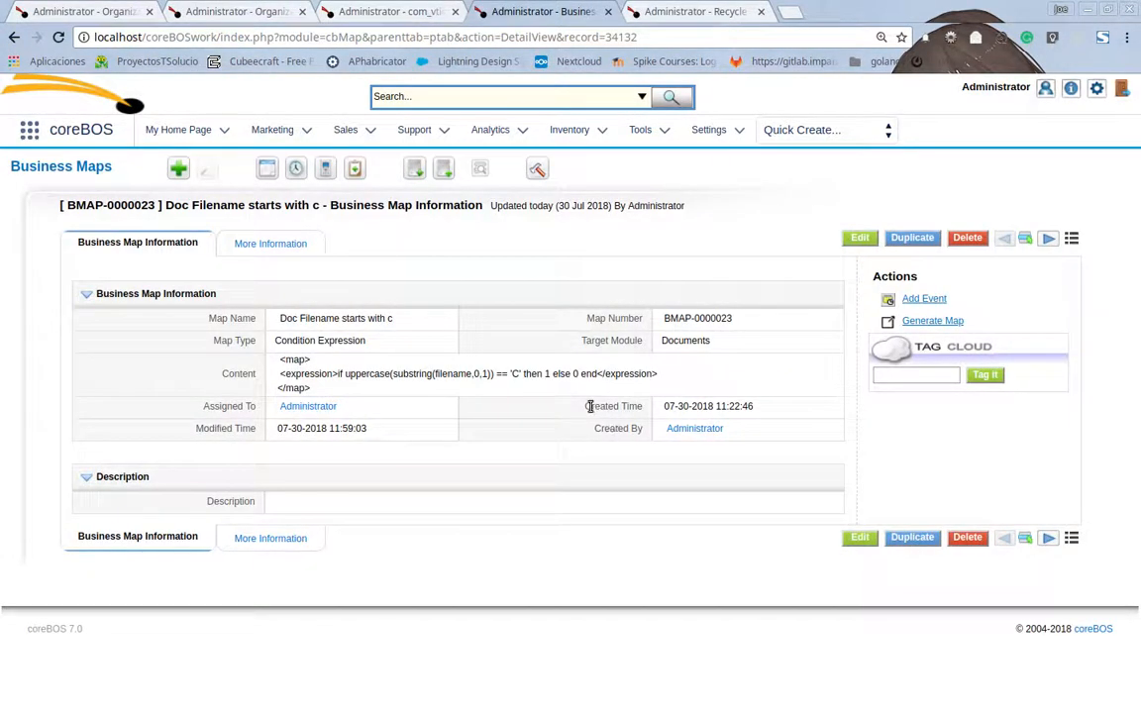